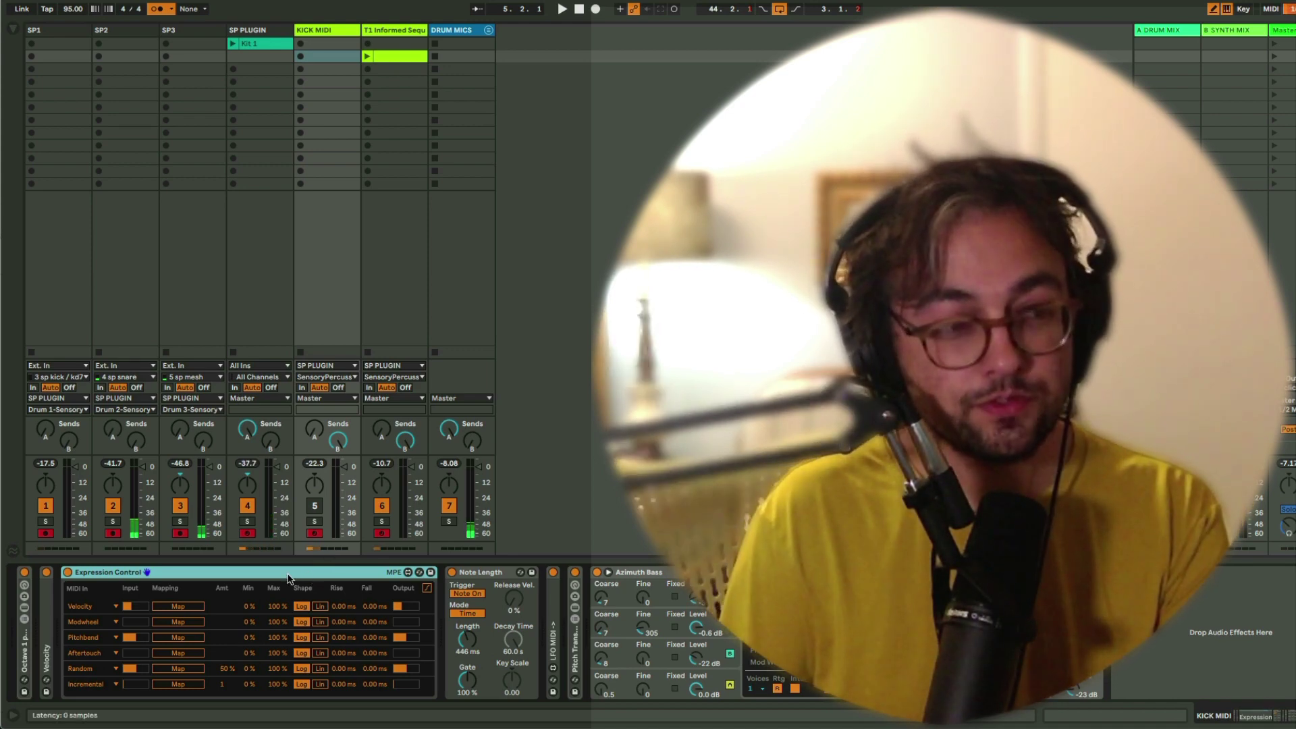
- Open the Sensory Percussion plugin on the SP PLUGIN track and add MIDI CC outputs to drum 1, numbered up to 3
left_click(270, 414)
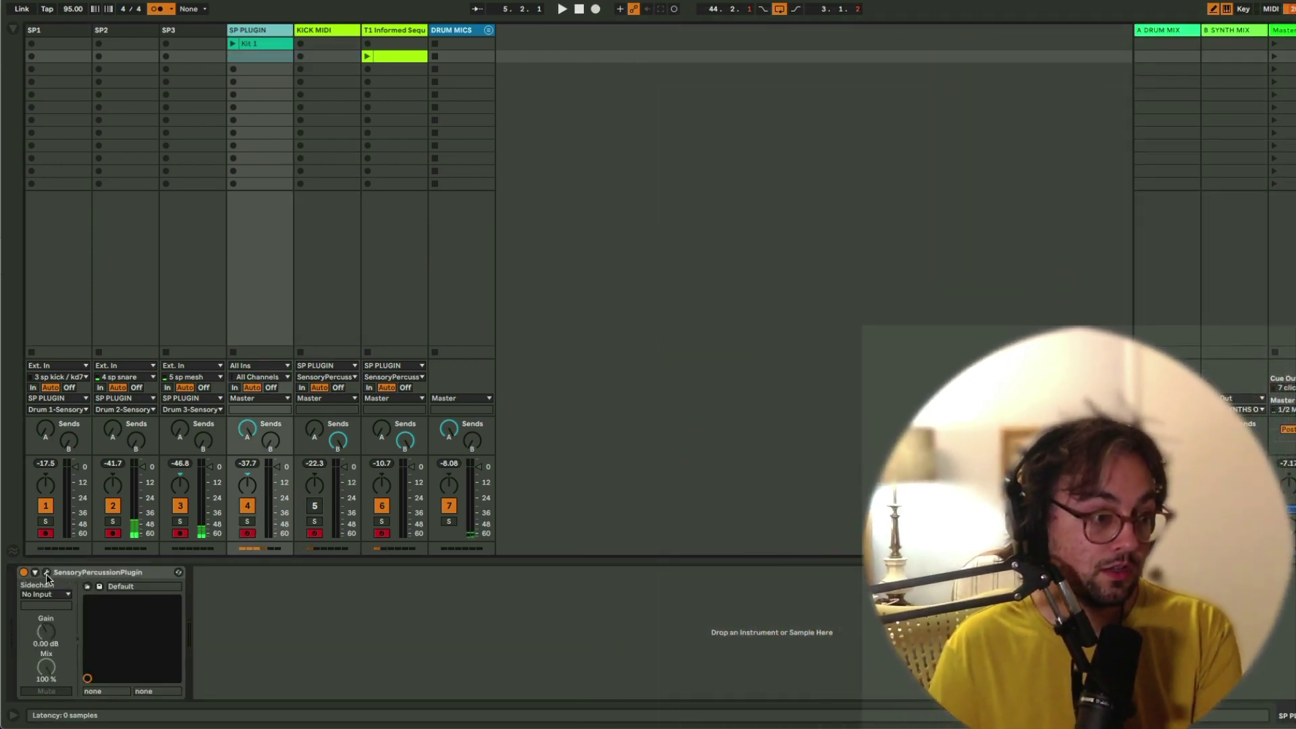
left_click(46, 574)
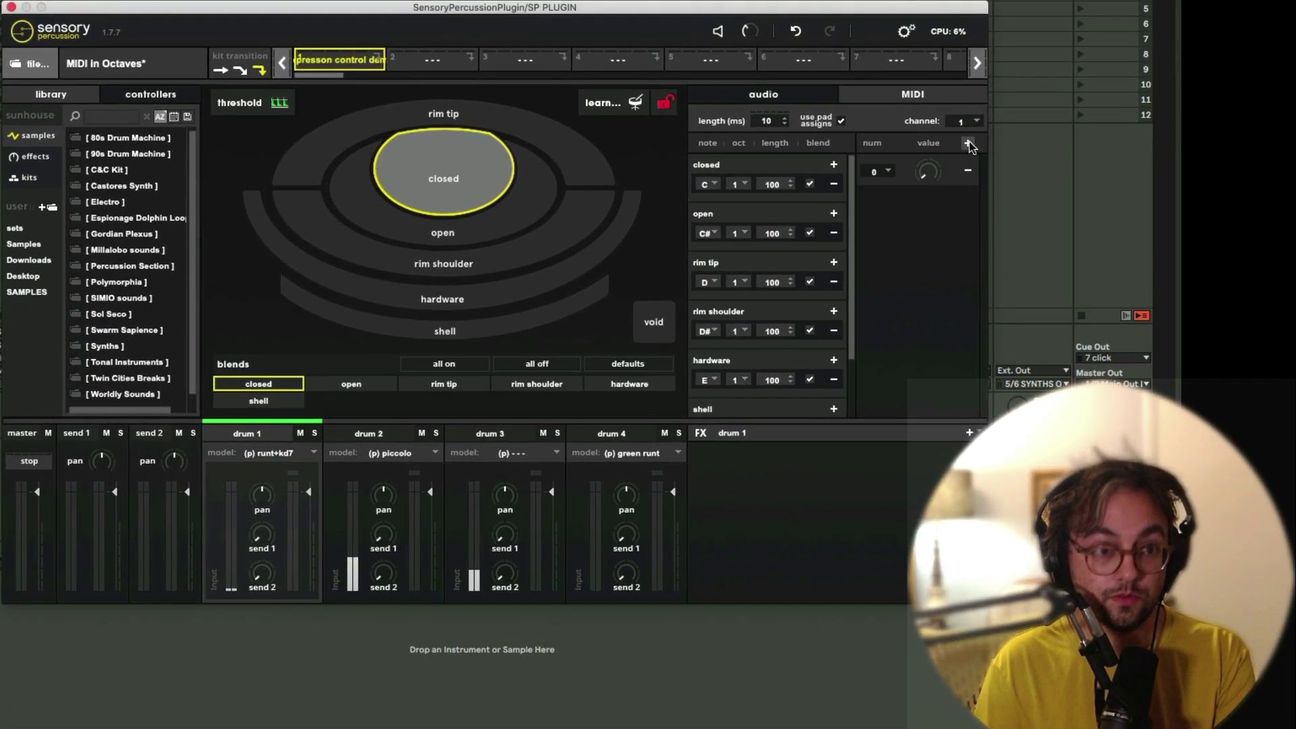
left_click(968, 144)
left_click(968, 144)
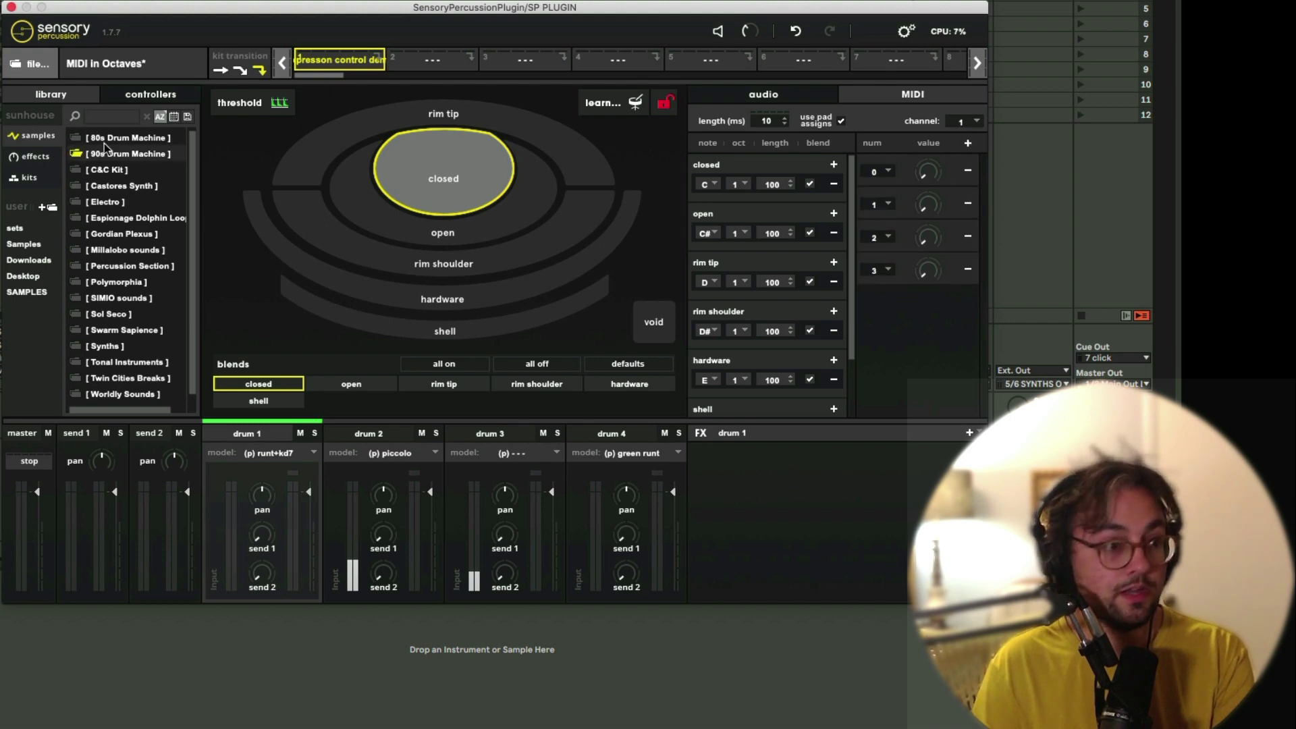
- Add a Timbre controller, assign it to drum 1's MIDI CC 0 output, and close the plugin window
left_click(150, 94)
left_click(182, 131)
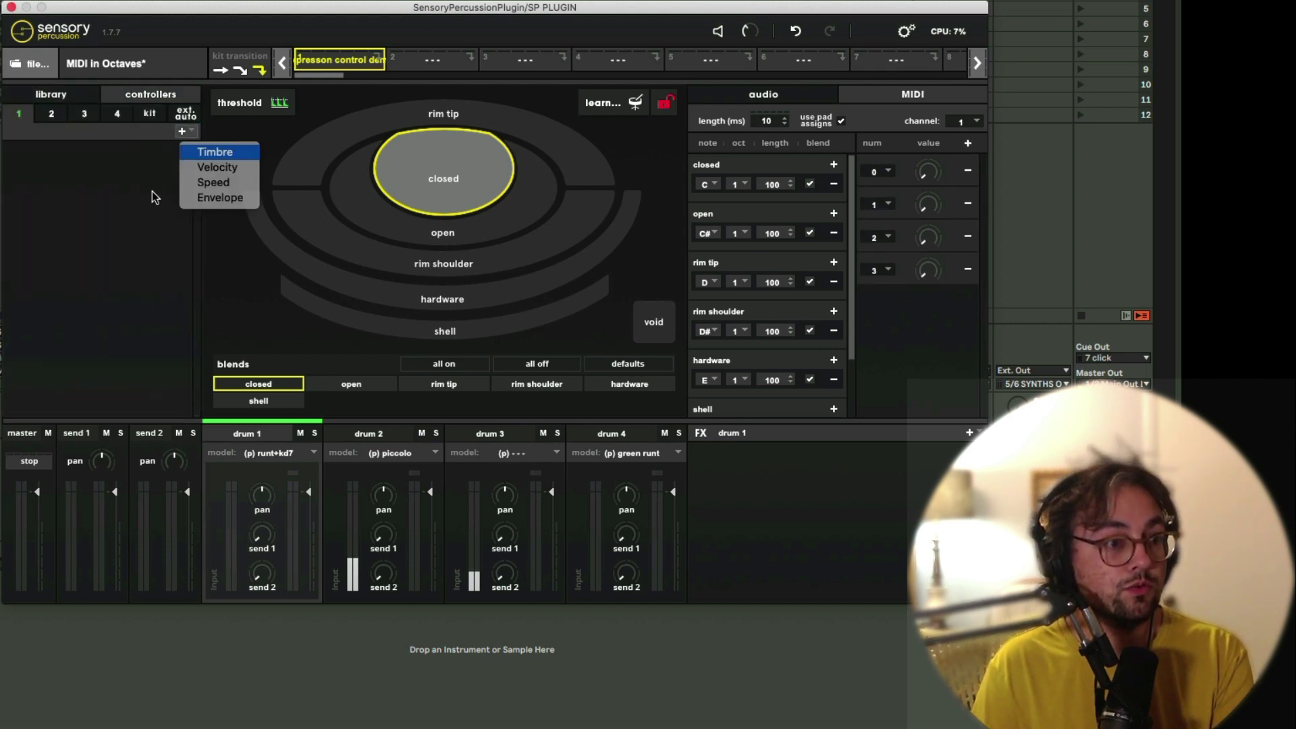
left_click(202, 147)
left_click(177, 255)
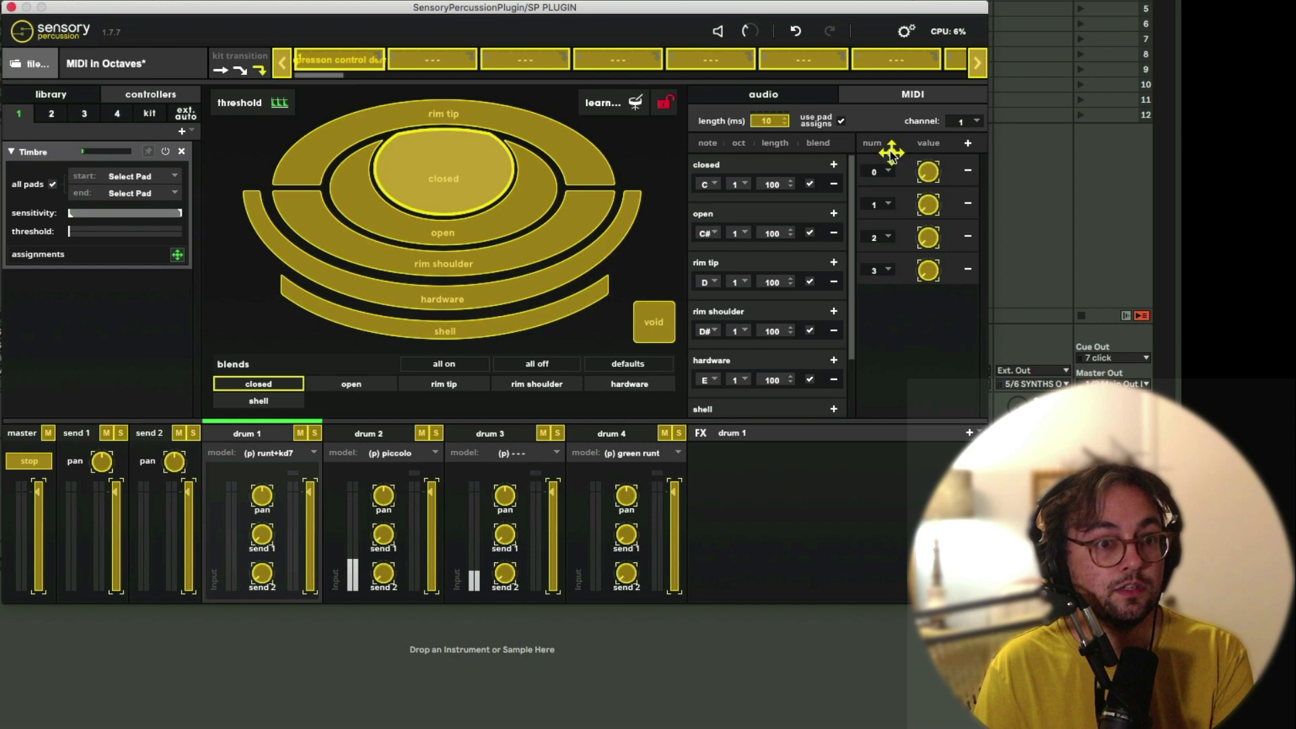
left_click(927, 172)
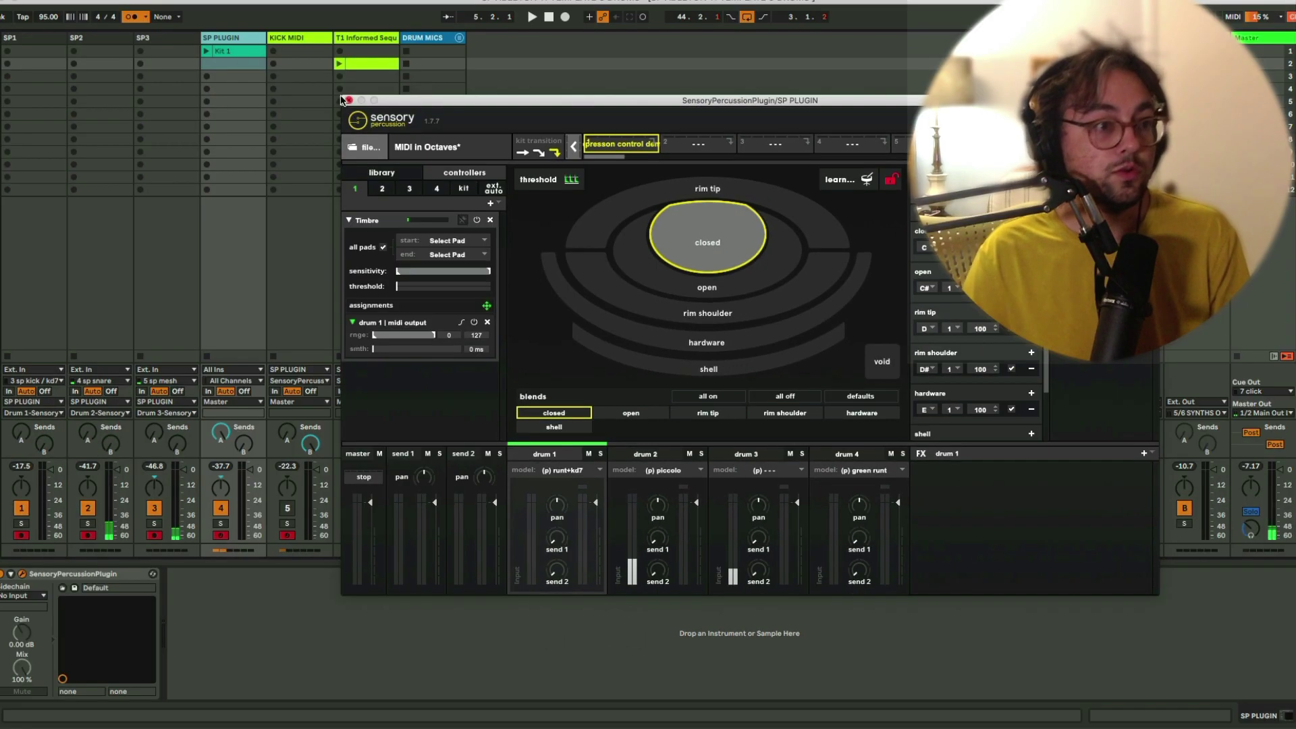
left_click(347, 99)
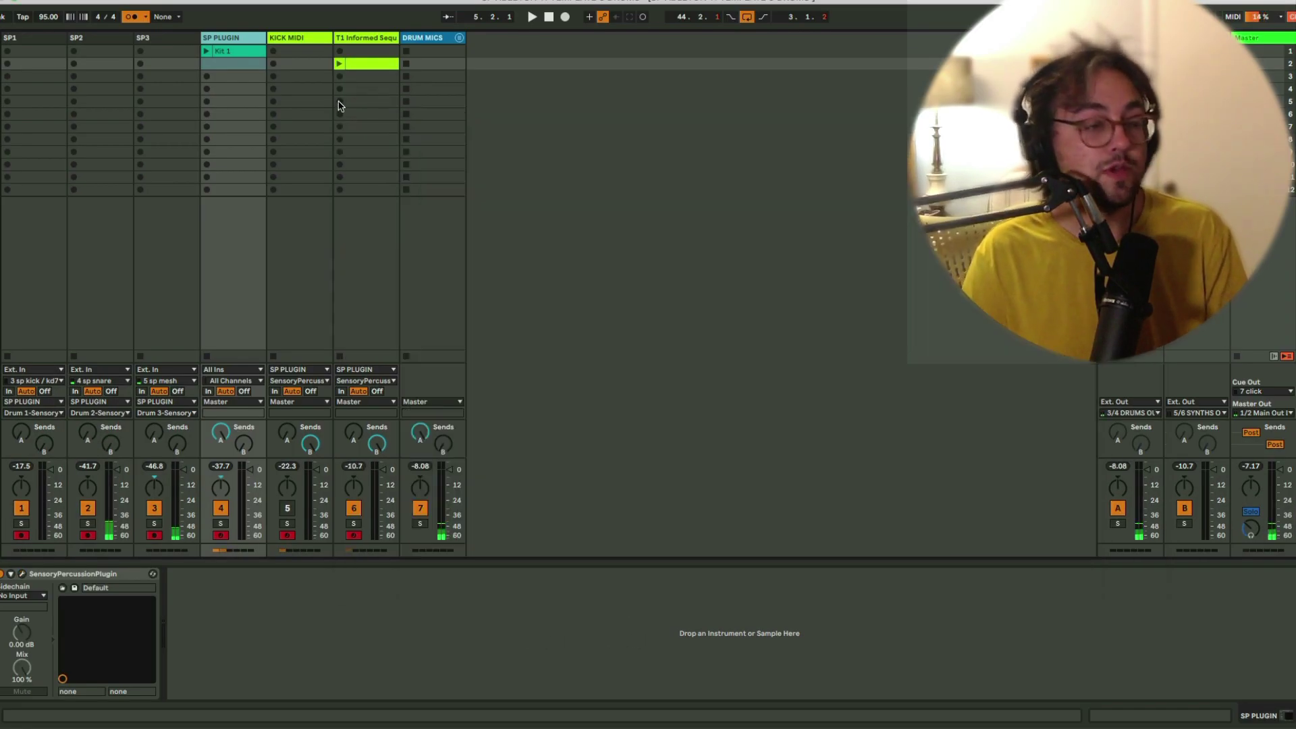
- Examine the KICK MIDI track's device chain, including Azimuth Bass, and compare it with the Sensory Percussion plugin on SP PLUGIN
left_click(299, 62)
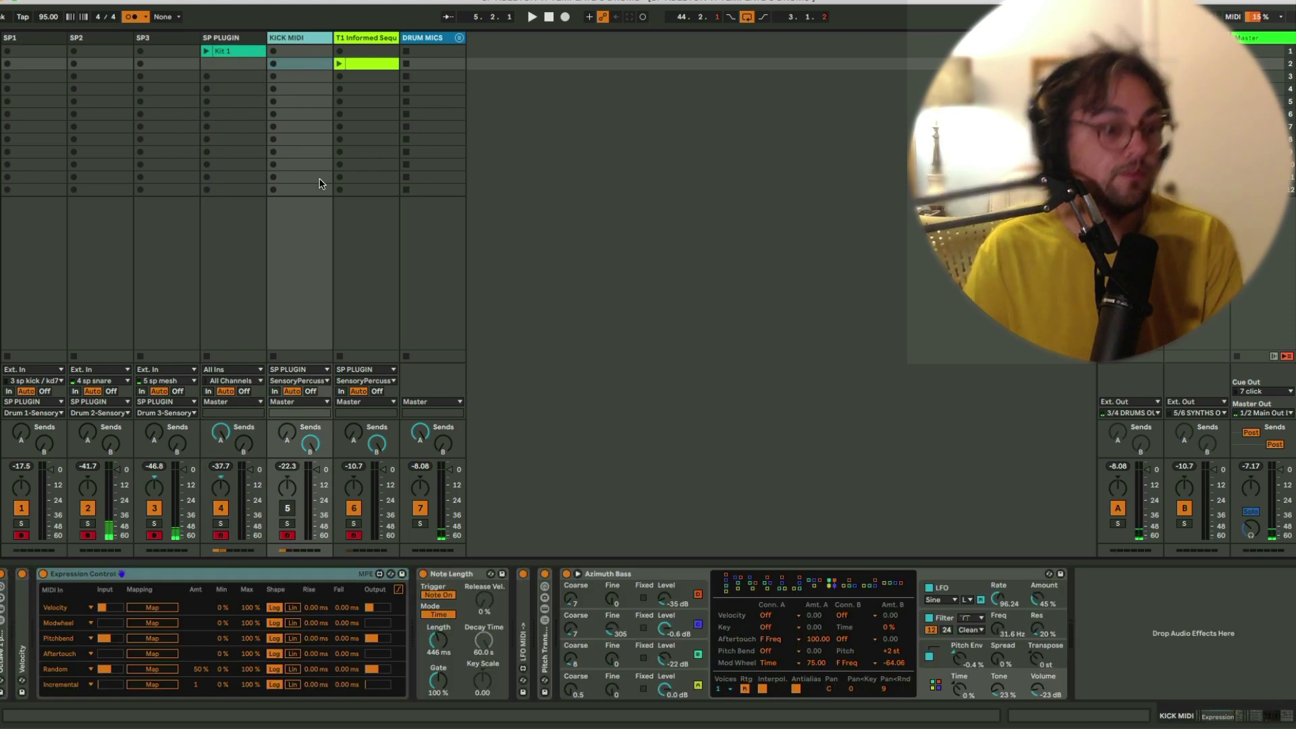
left_click(577, 603)
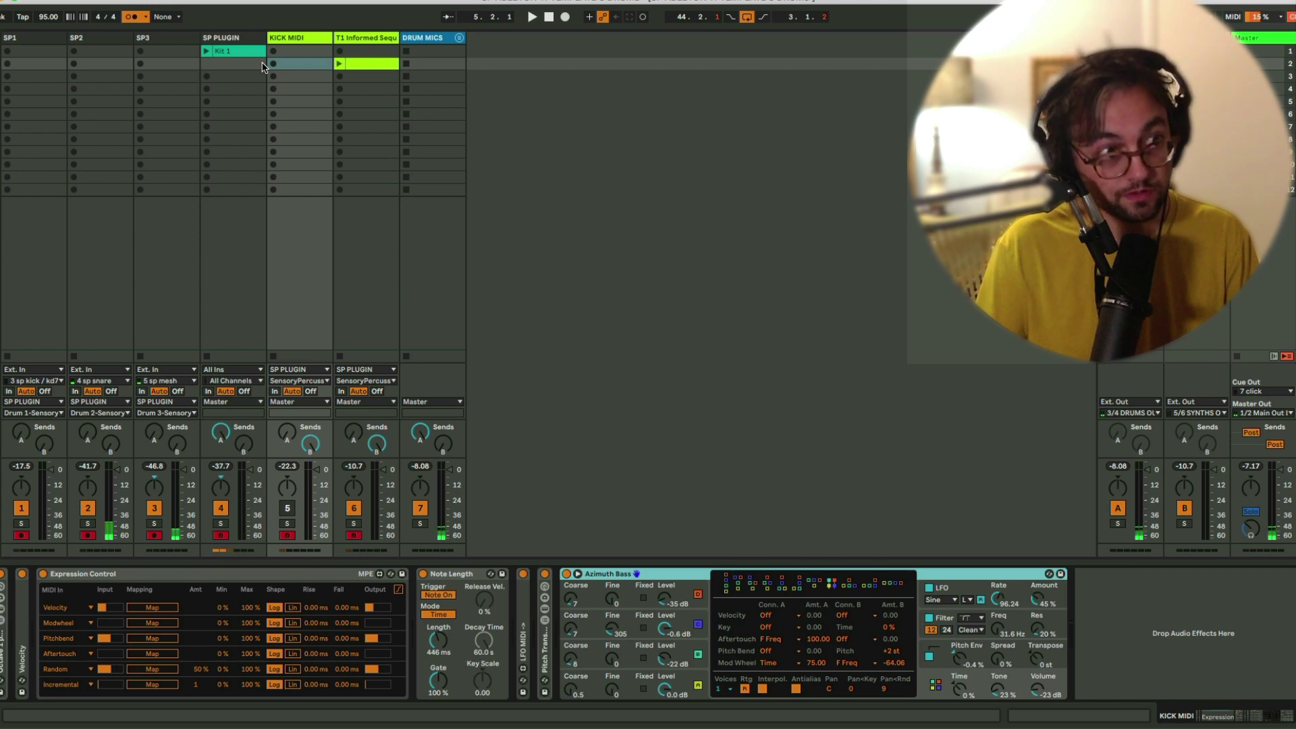
left_click(263, 64)
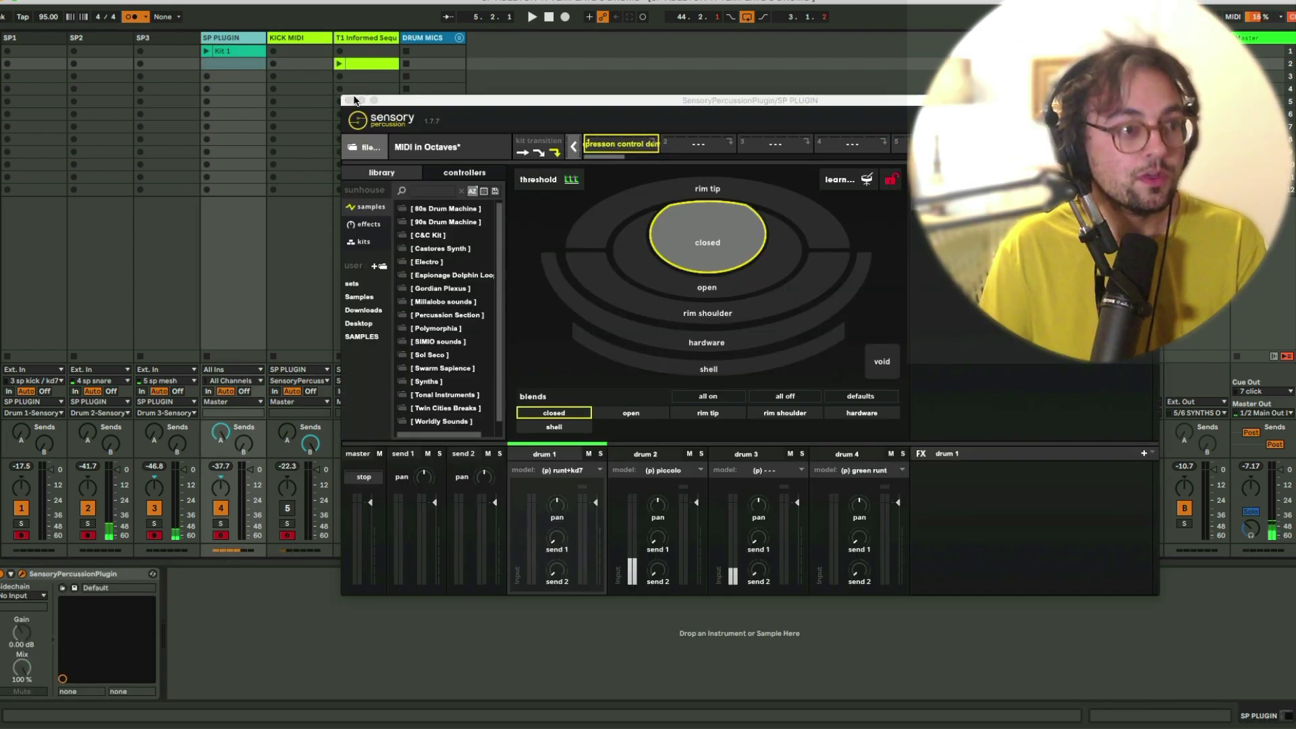
left_click(348, 101)
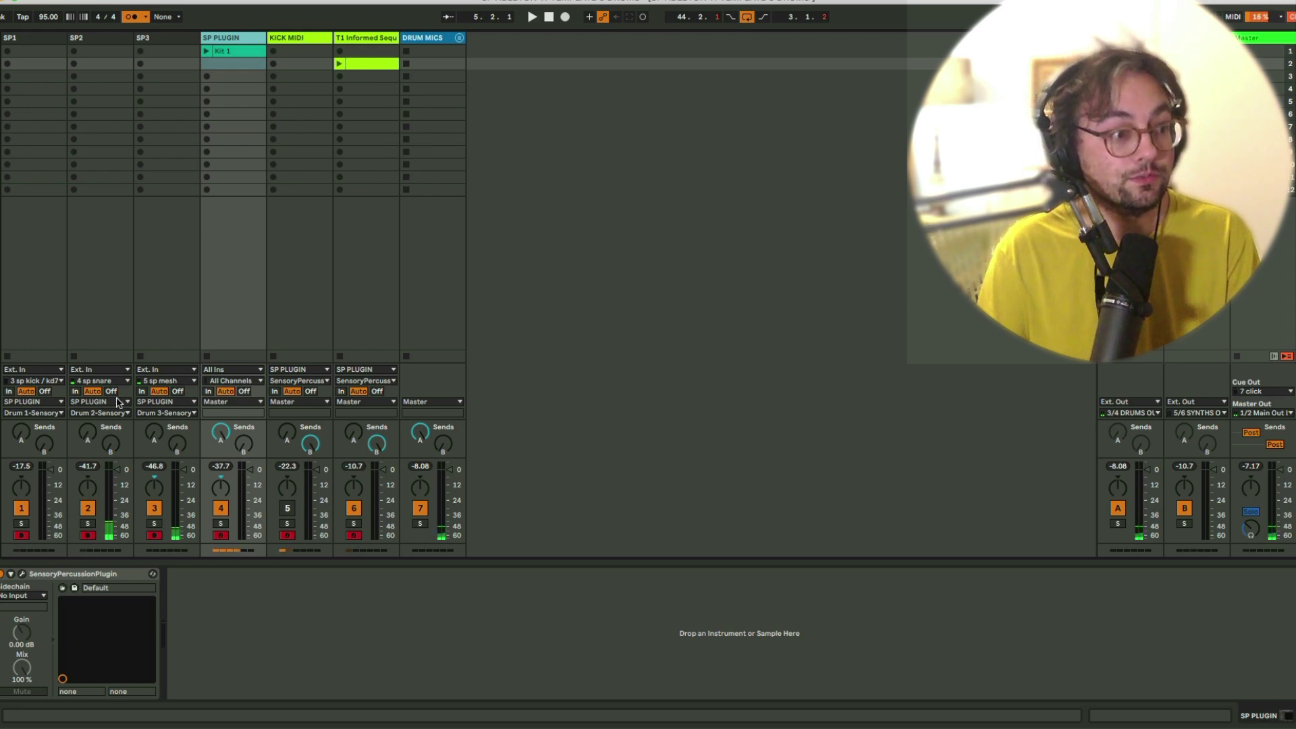
left_click(297, 42)
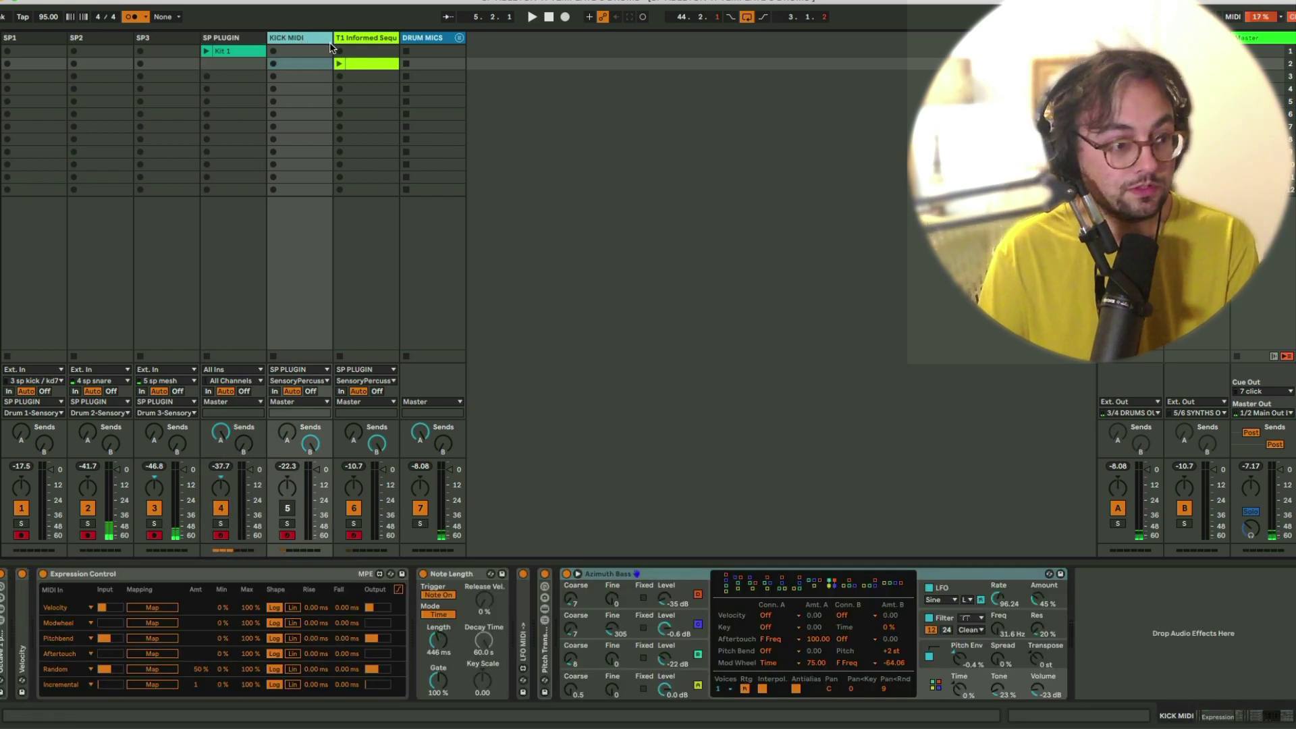
- Inspect the audio samplers on drum 3's center and rim tip pads in the SP PLUGIN track's Sensory Percussion plugin
left_click(221, 37)
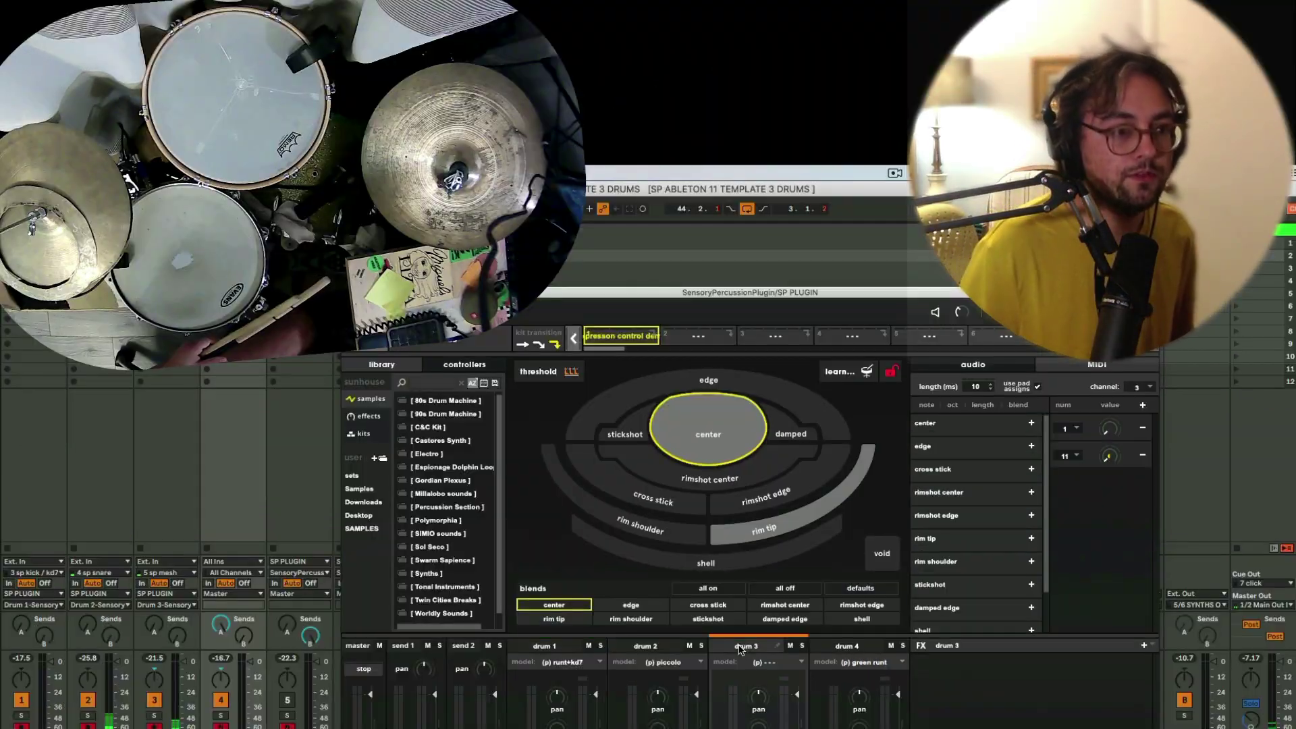
left_click(972, 364)
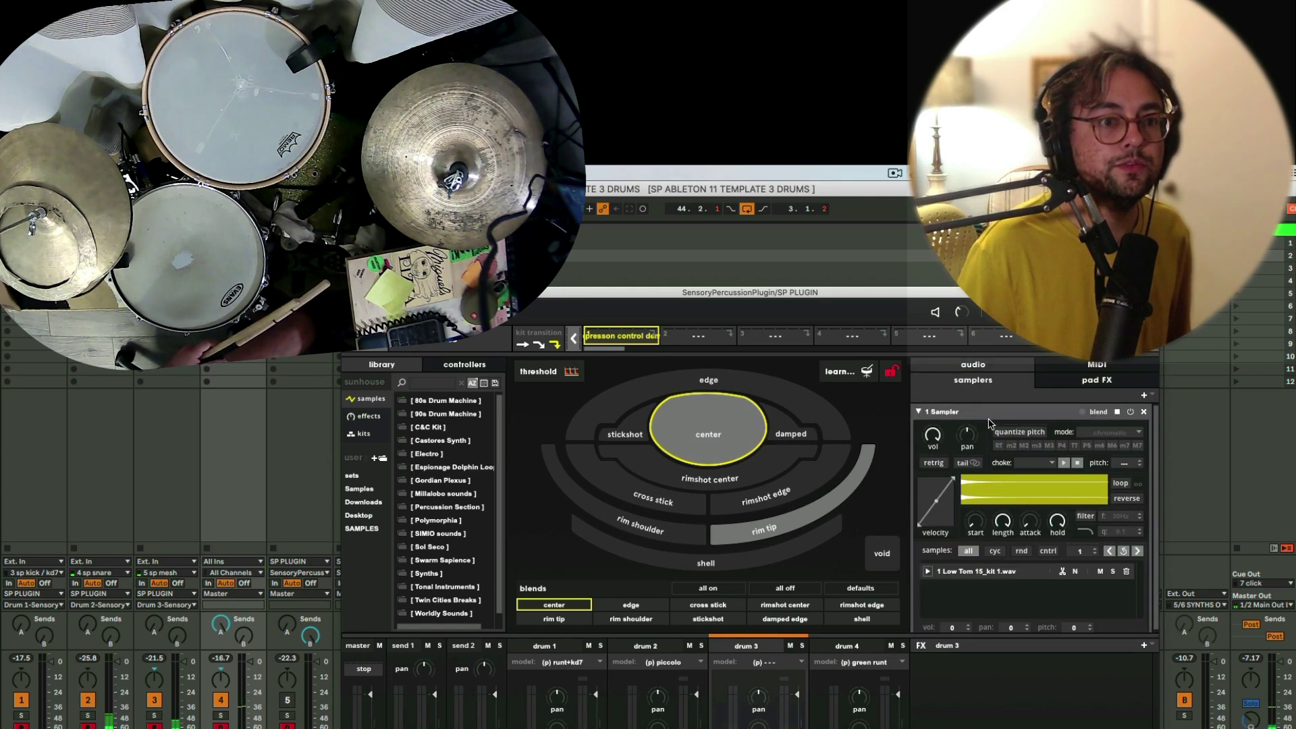
left_click(802, 521)
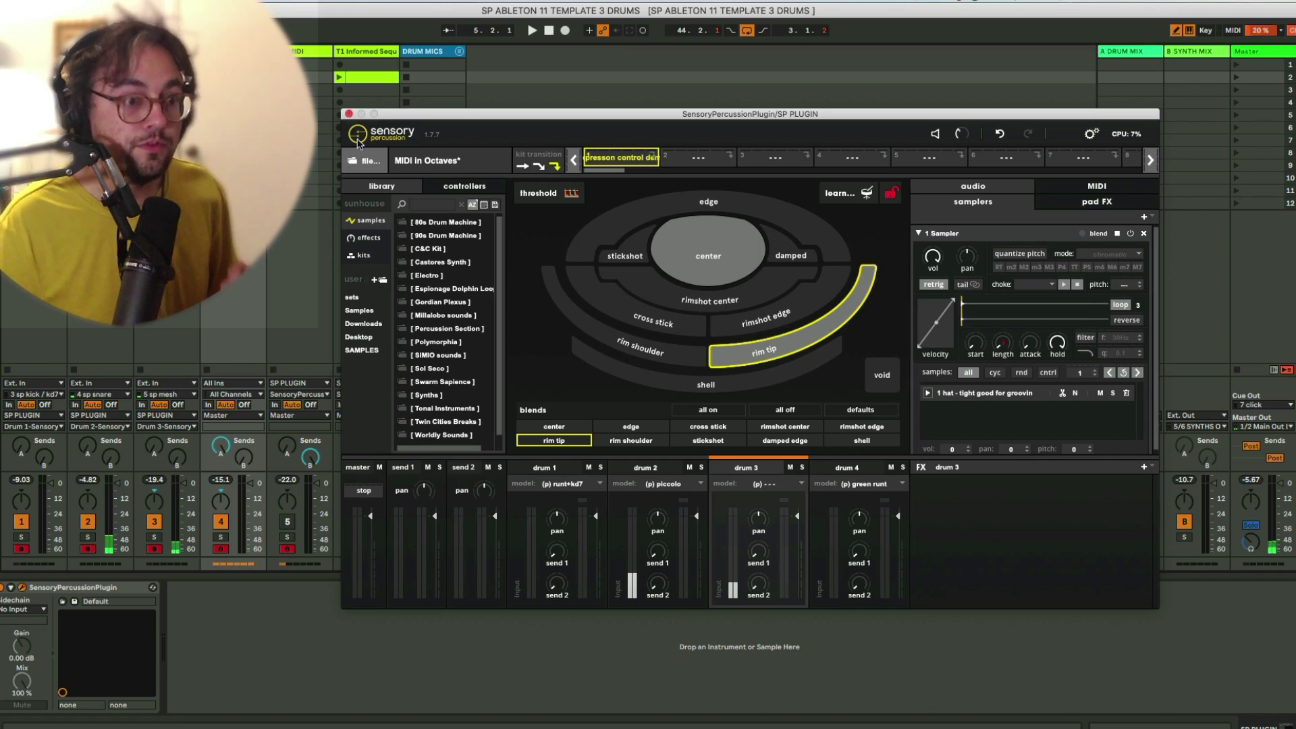
- Remove drum 1's MIDI notes from every pad except closed, including void, and close the plugin window
left_click(552, 471)
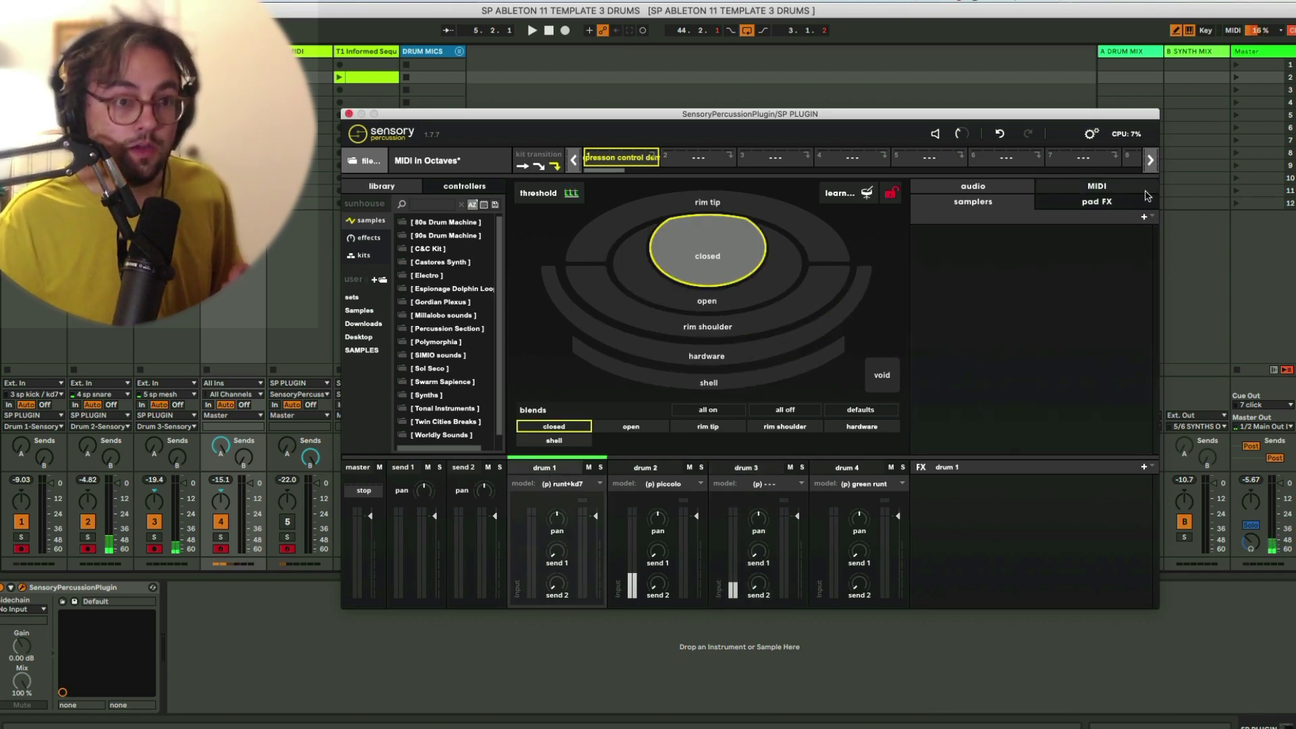
left_click(1131, 196)
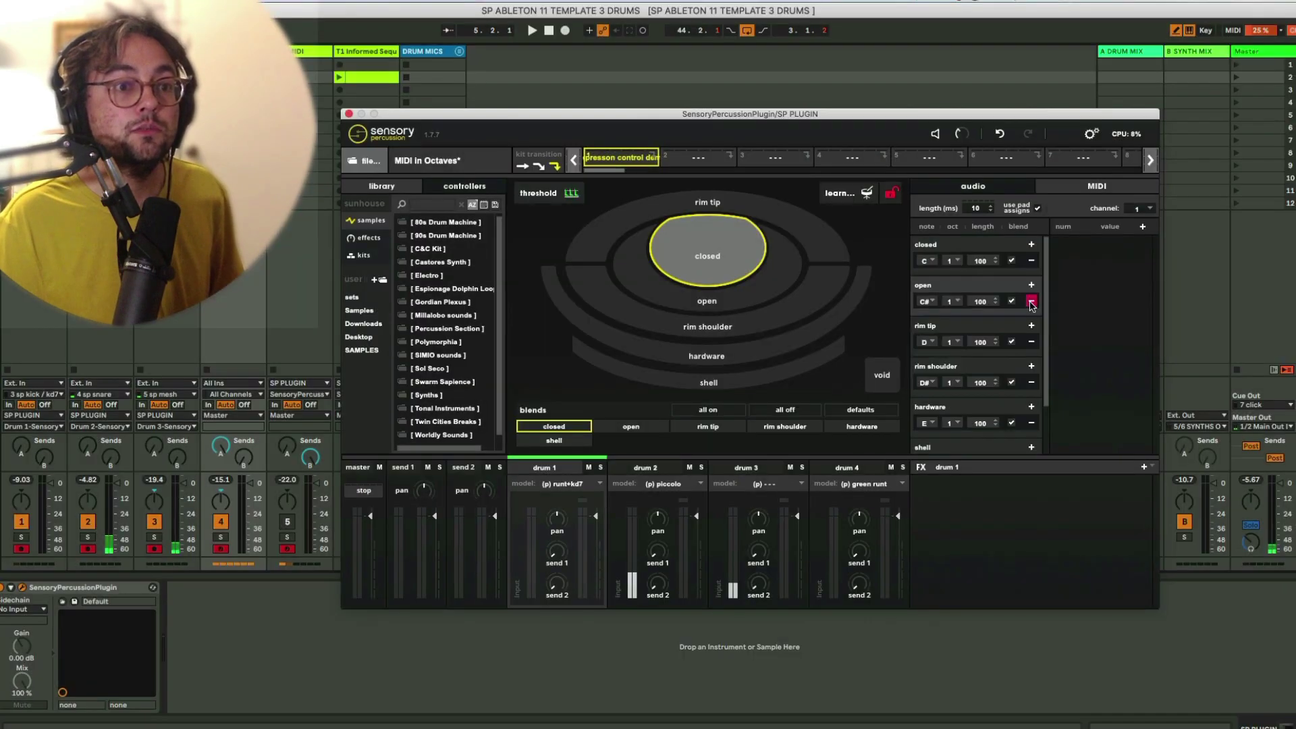
left_click(1031, 301)
left_click(1031, 326)
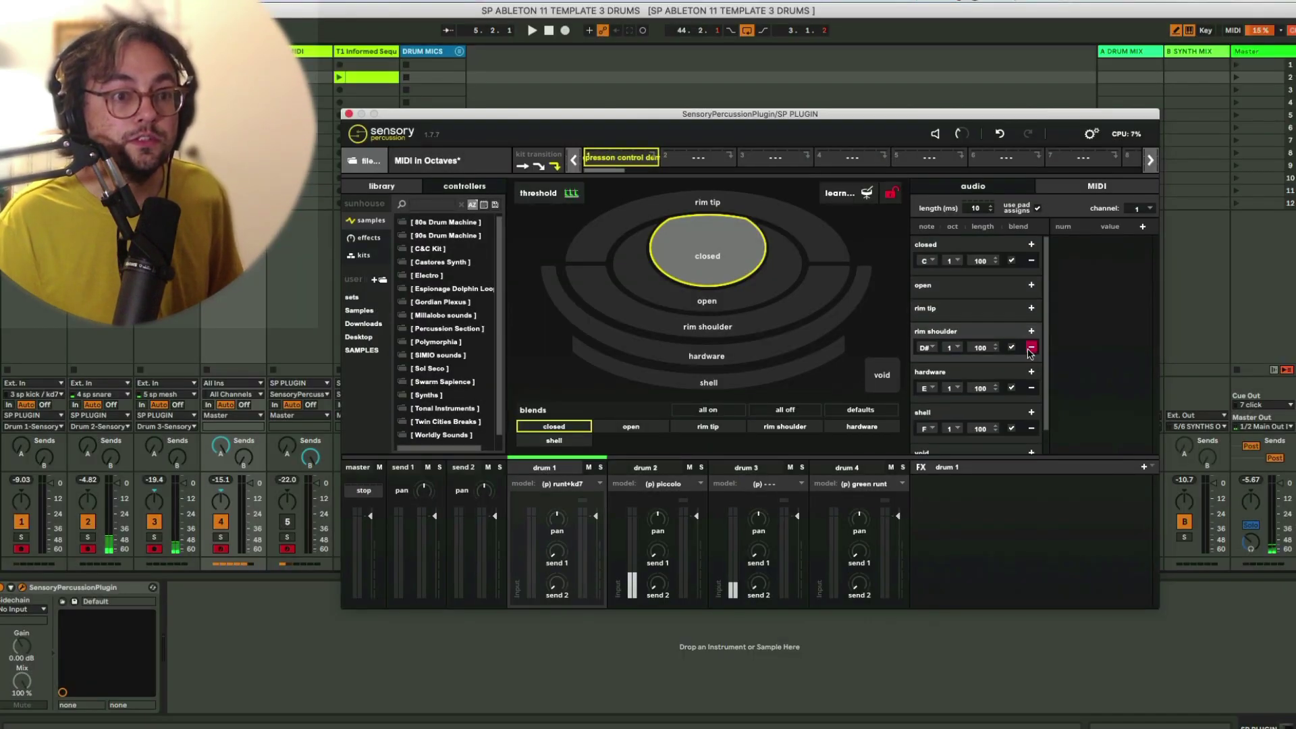
left_click(1030, 347)
left_click(1031, 370)
left_click(1031, 395)
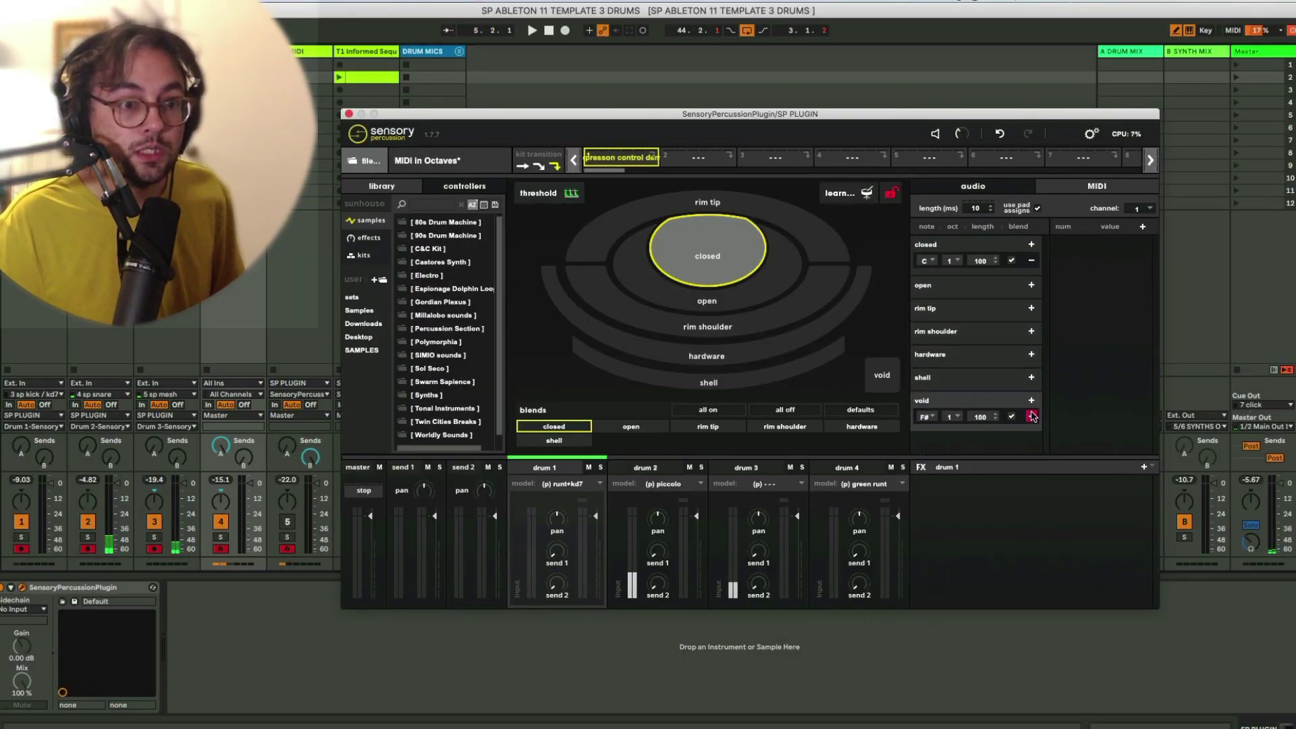
left_click(1030, 417)
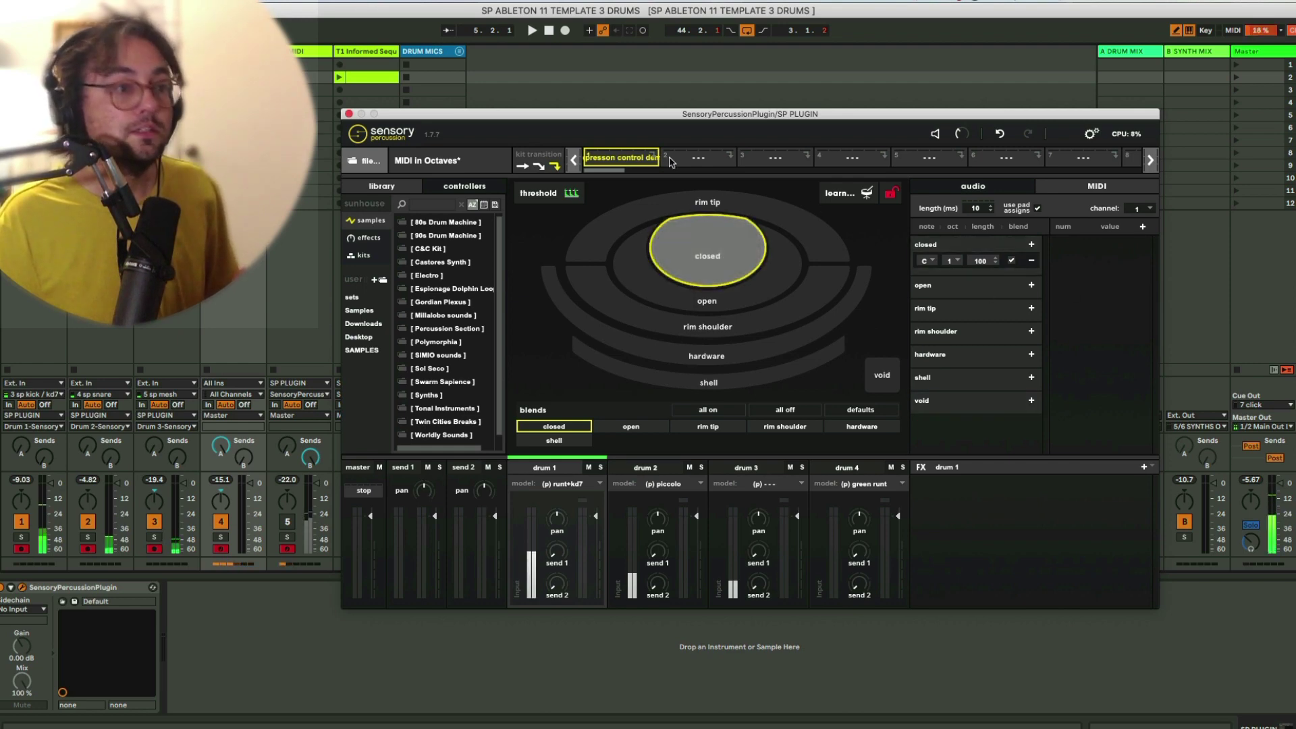
left_click(349, 113)
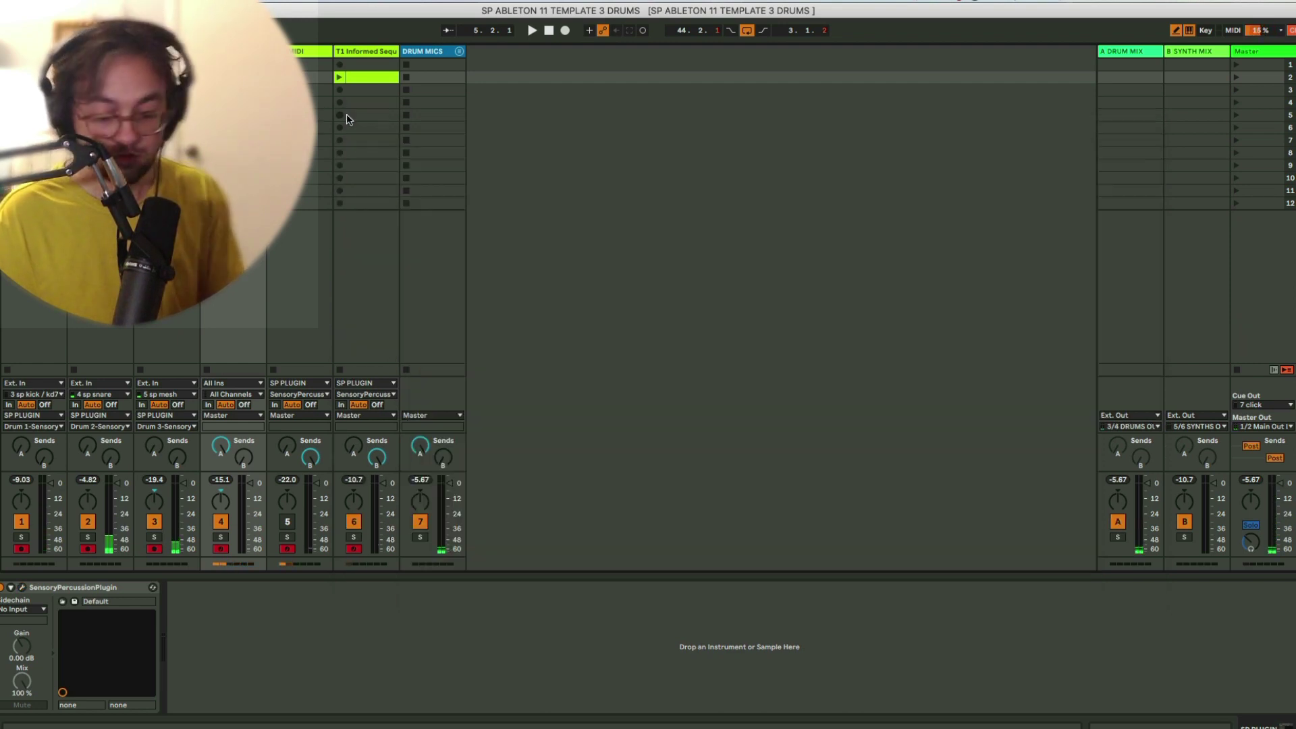
- Show the KICK MIDI track's devices and activate the track
left_click(268, 479)
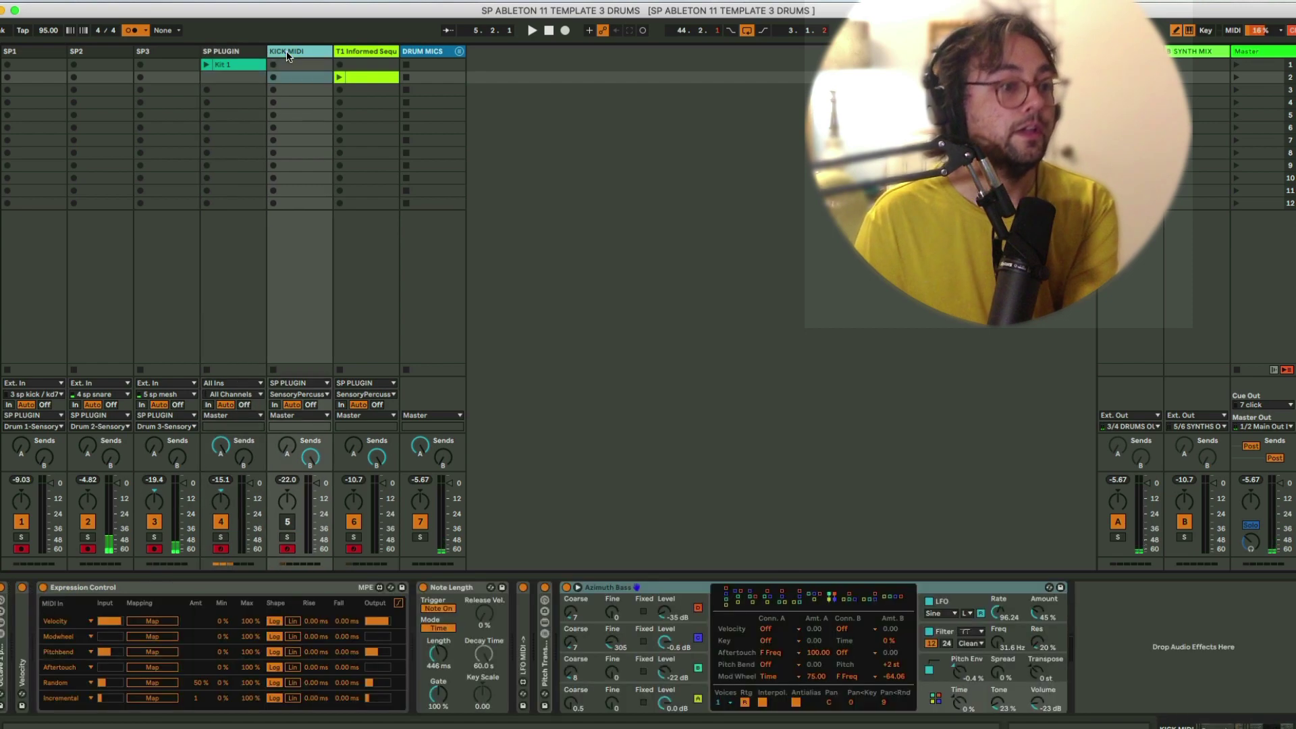
left_click(287, 523)
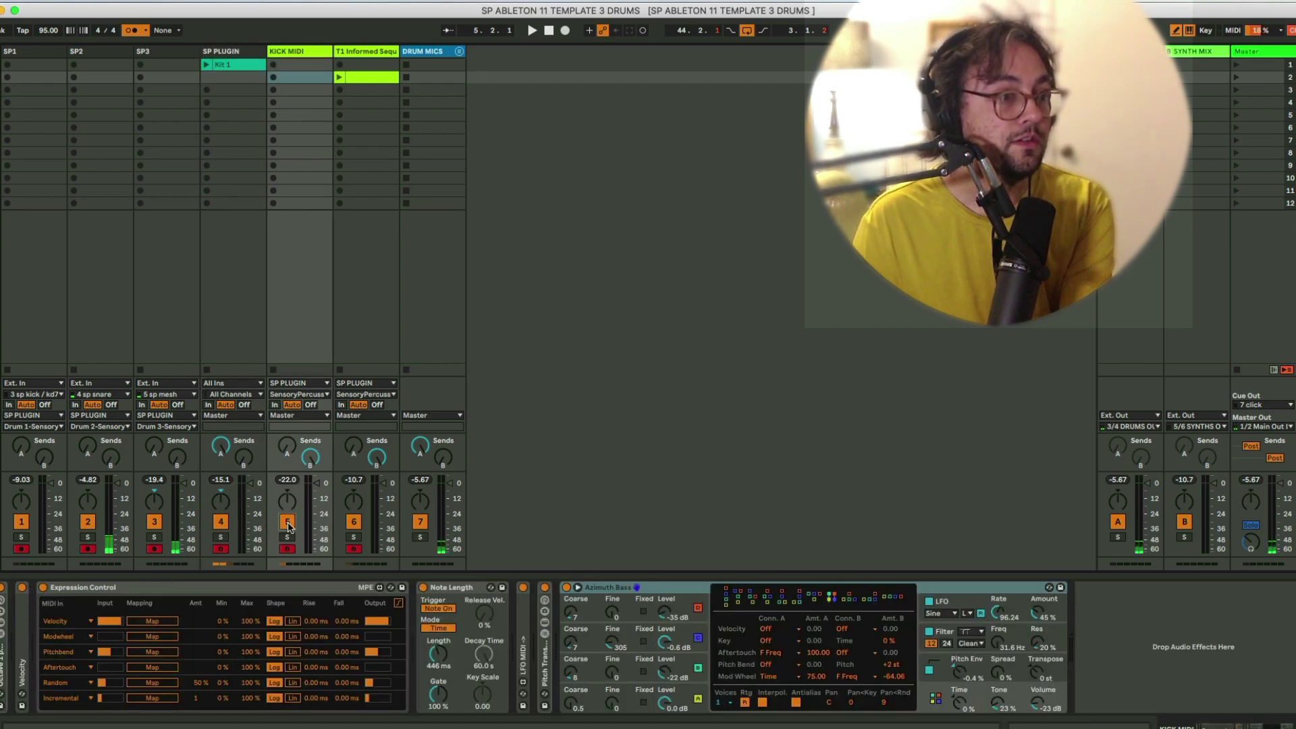
left_click(301, 62)
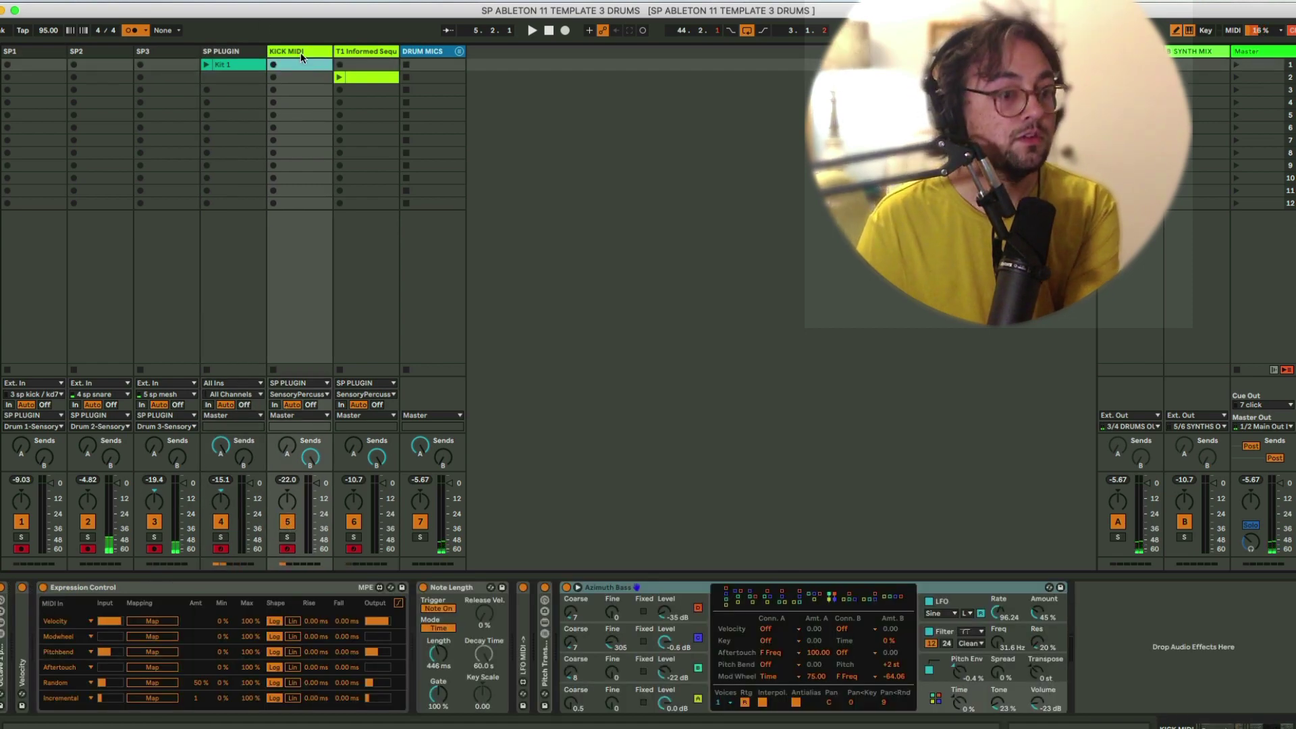
- Sweep oscillator B's level in Azimuth Bass up and down, finishing at -21 dB
left_click(640, 589)
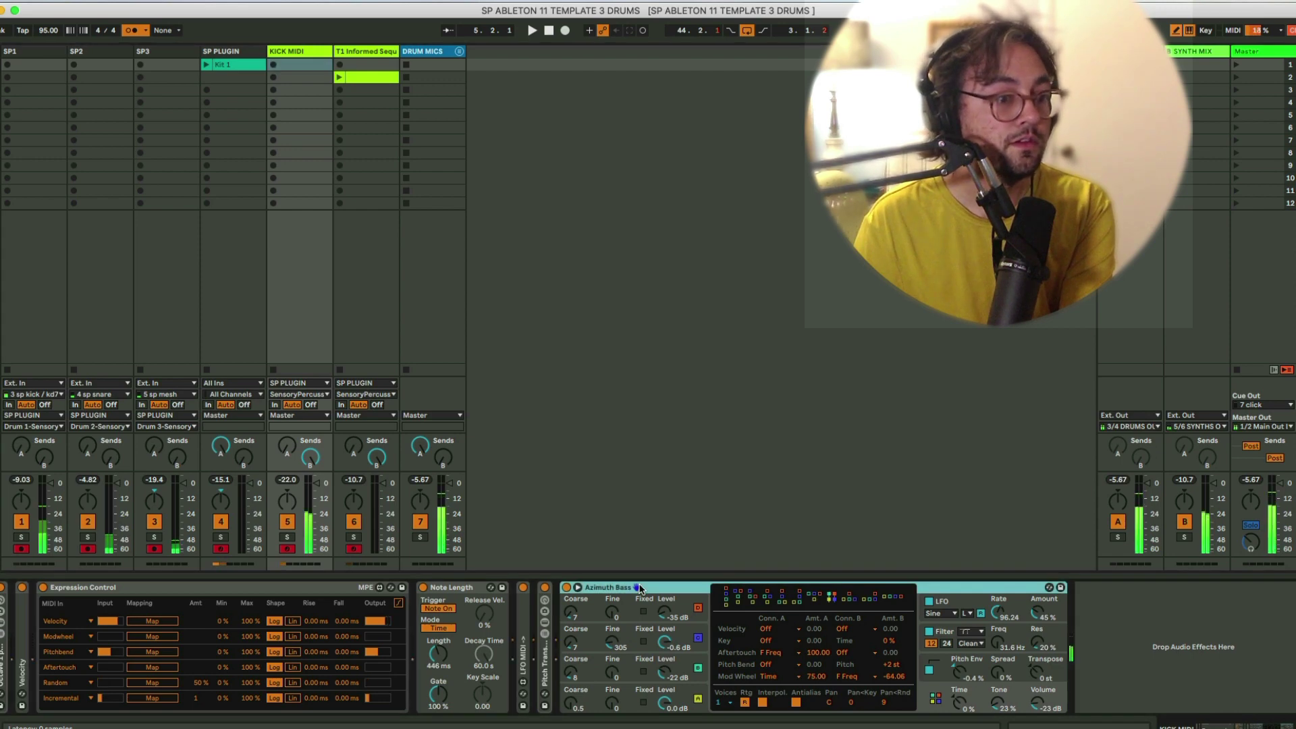
left_click(666, 601)
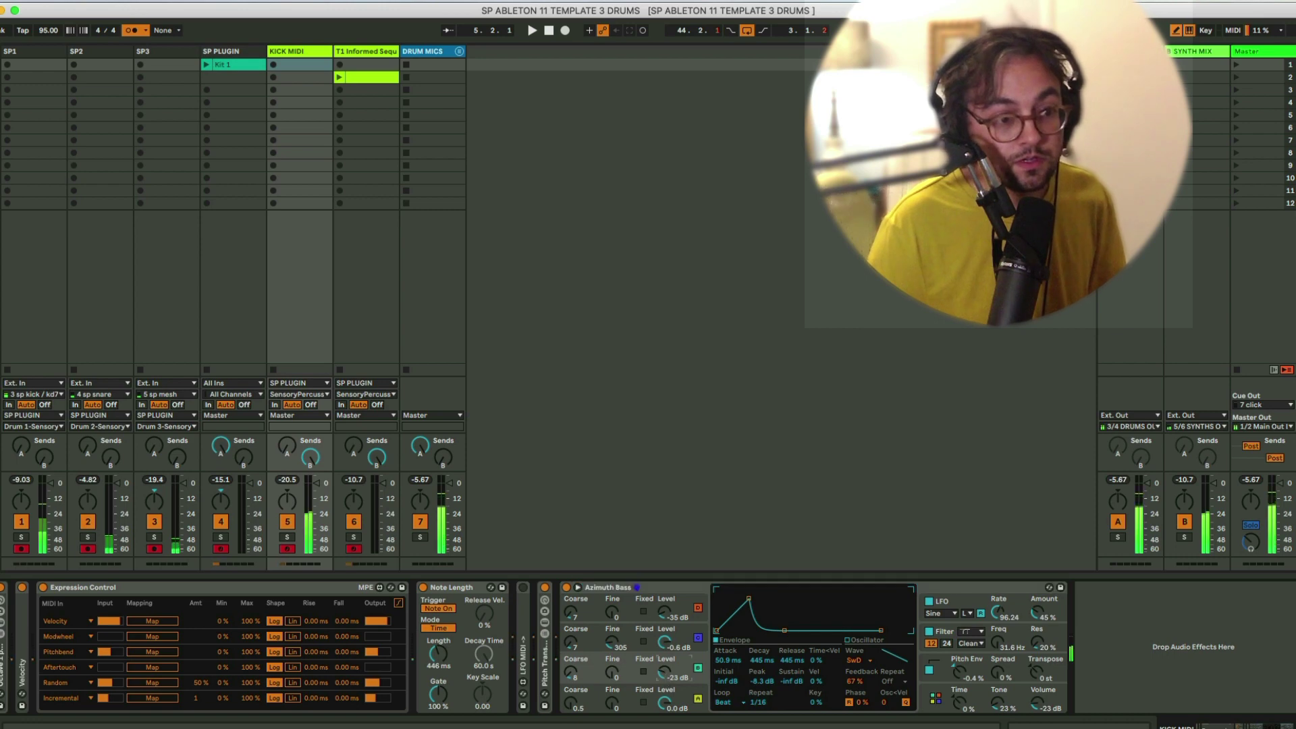
scroll(666, 678, "up", 3)
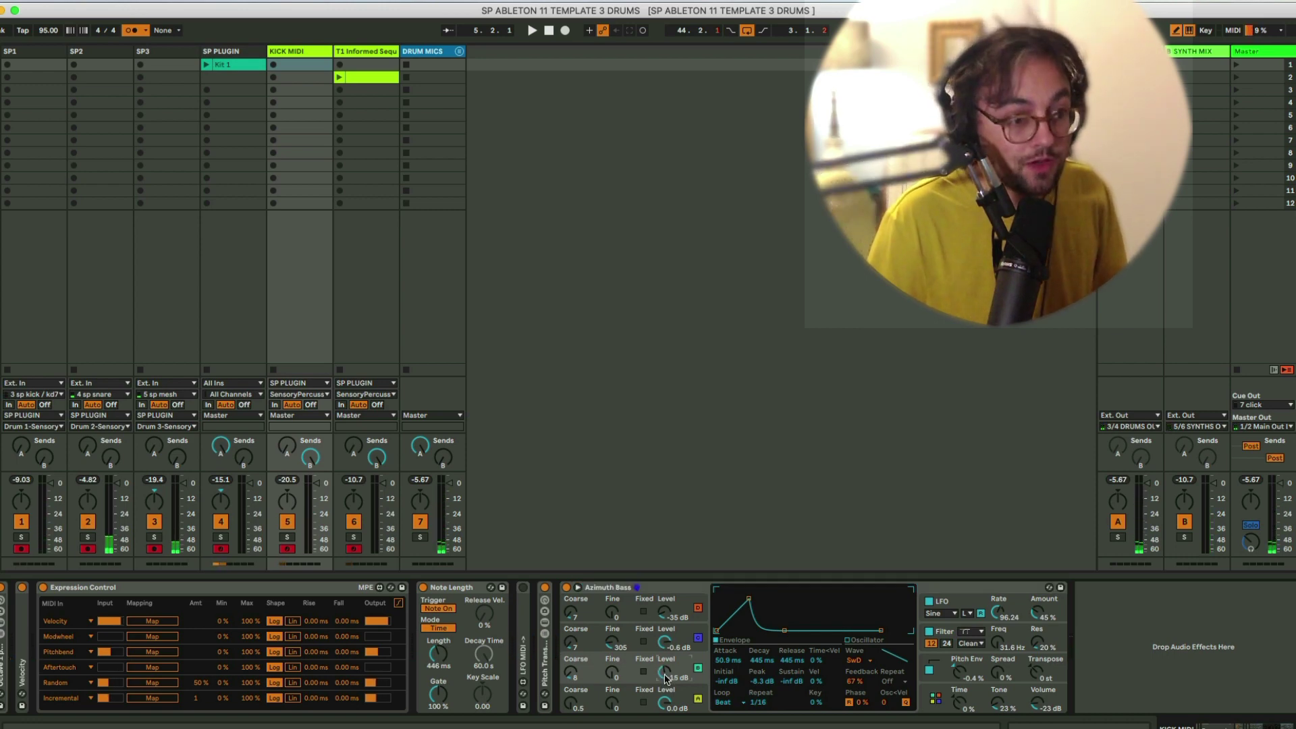
scroll(666, 671, "down", 6)
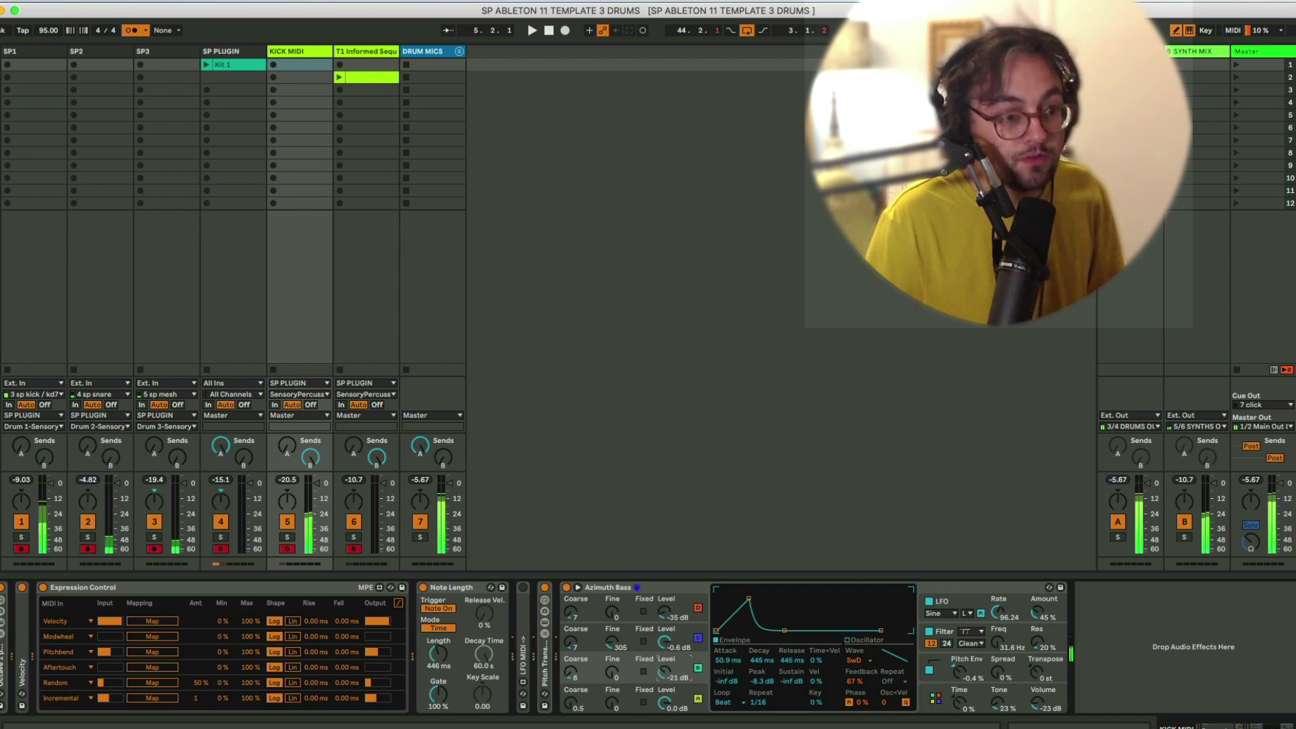
scroll(675, 680, "up", 3)
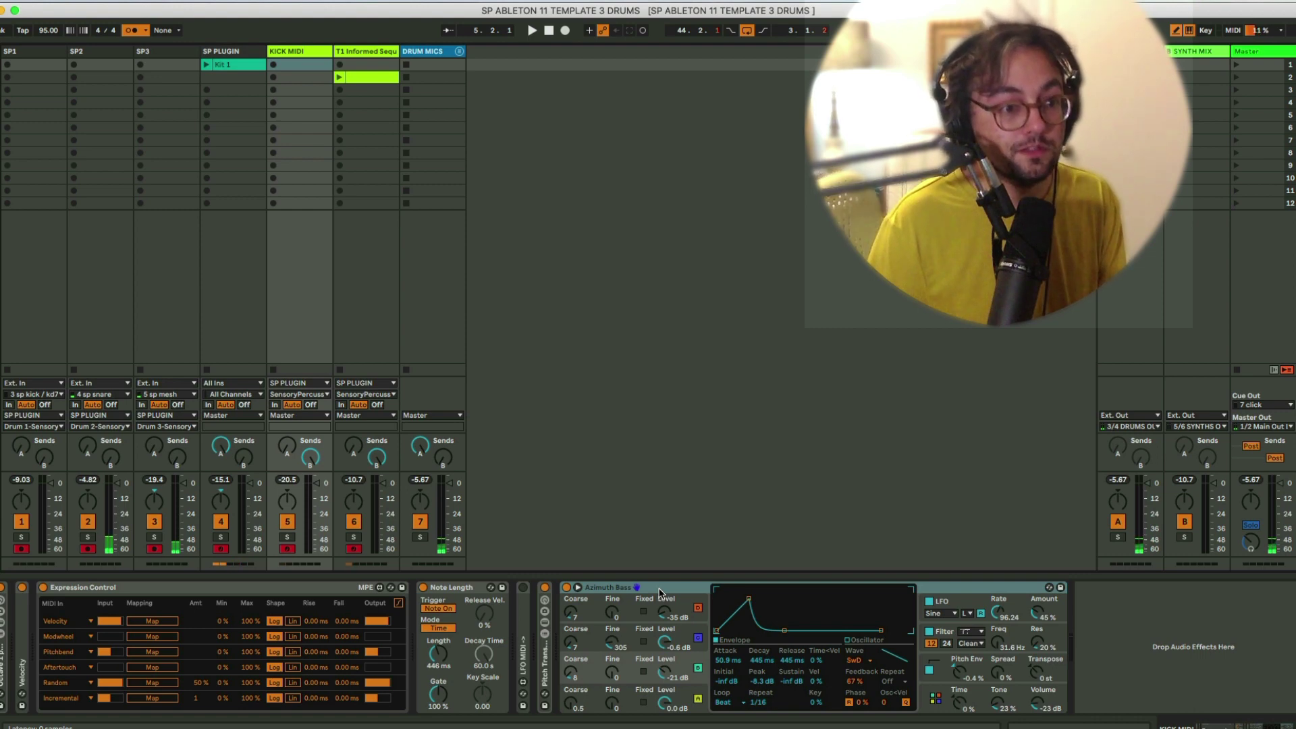
- Map the Velocity row of Expression Control to oscillator B's level in Azimuth Bass
left_click(96, 624)
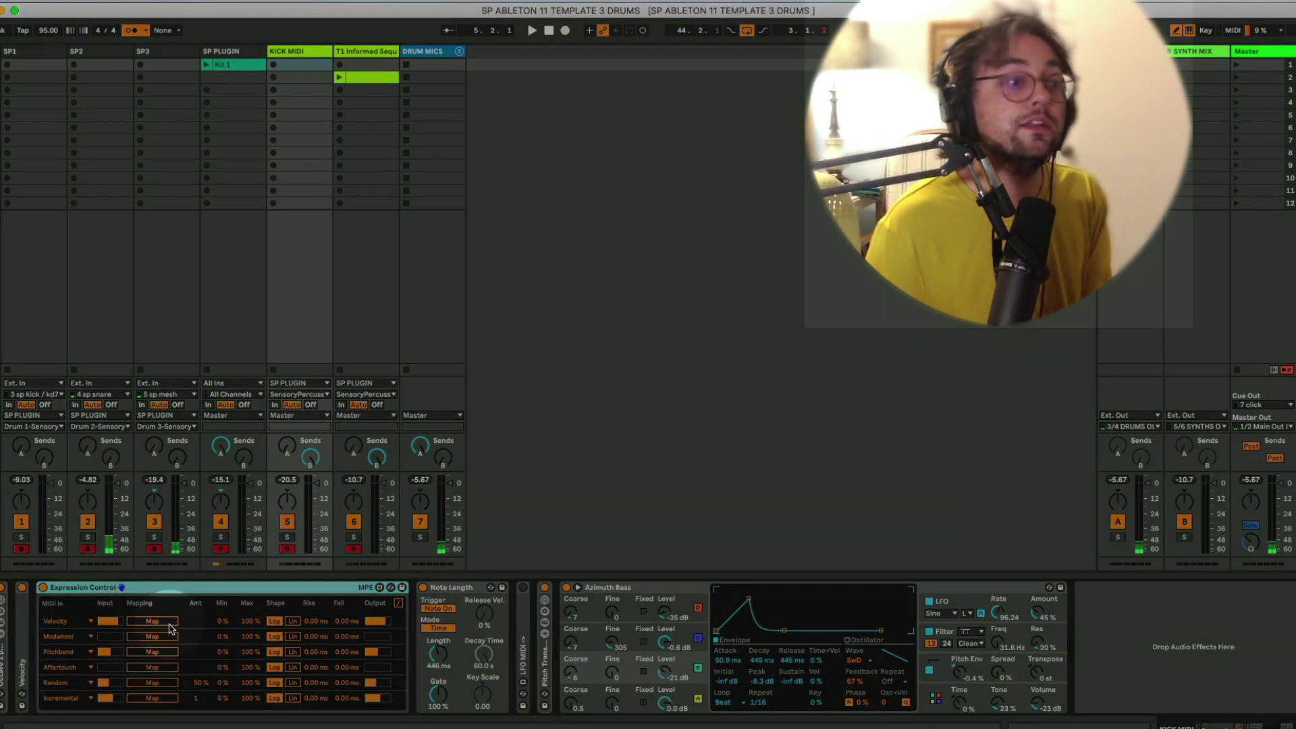
left_click(169, 625)
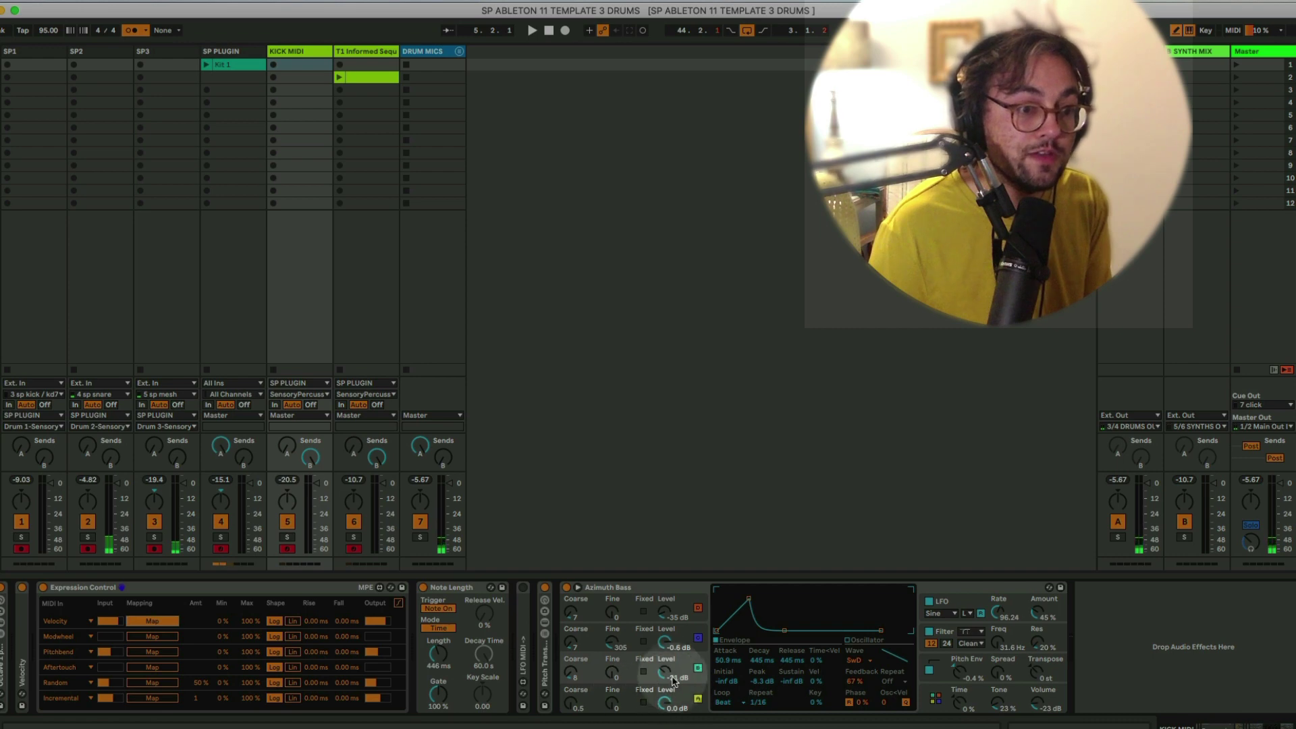
left_click(673, 678)
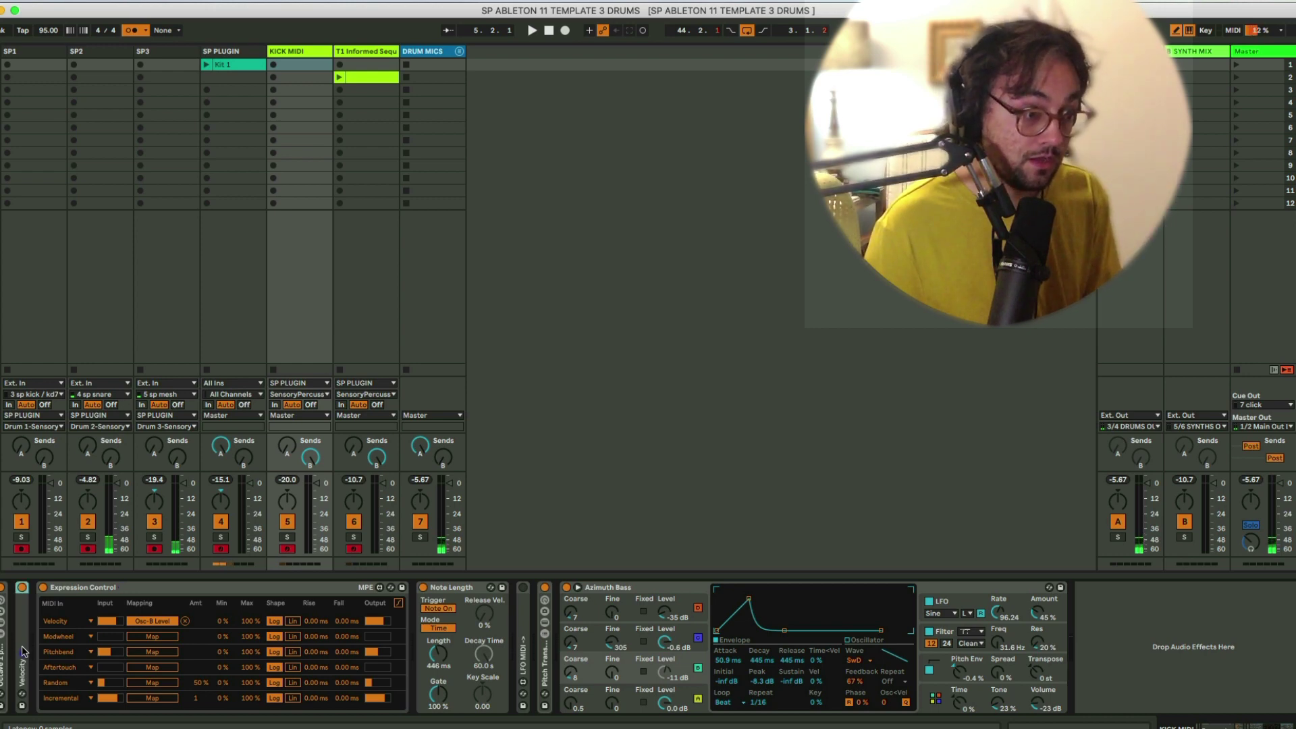
- Unfold the Velocity device ahead of Expression Control and set its Drive to -0.30 and Comp. to 0.06
double_click(24, 651)
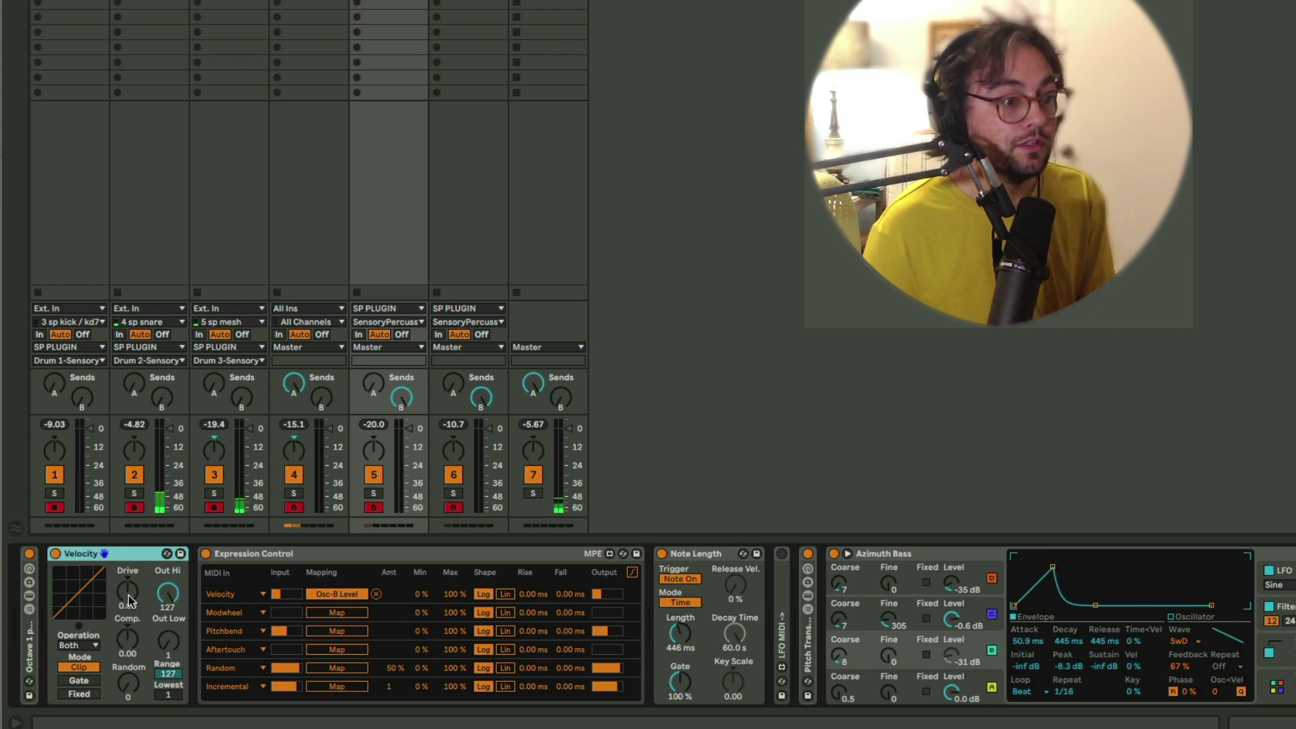
left_click_drag(128, 601, 128, 617)
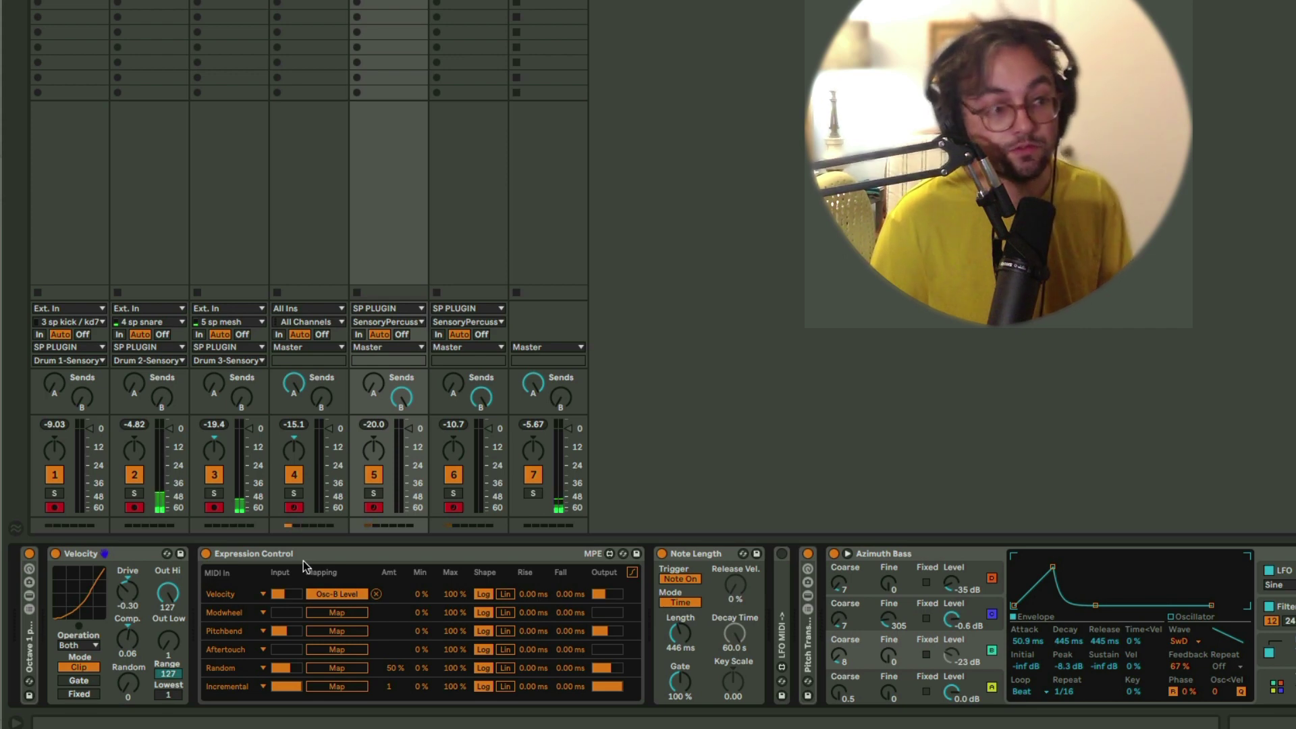
left_click(302, 559)
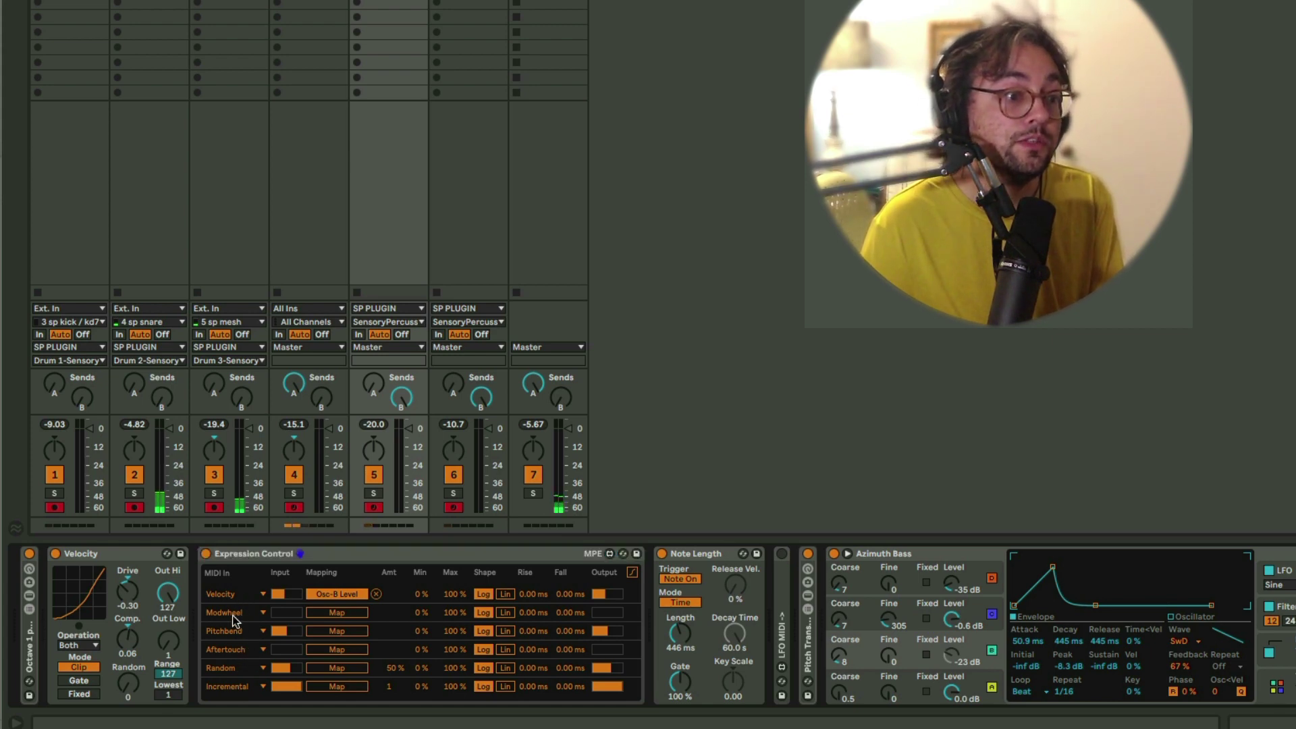
- Set the second Expression Control row to Velocity and map it to the oscillator B envelope attack, with Min 78% and Max 0%
left_click(232, 617)
left_click(249, 480)
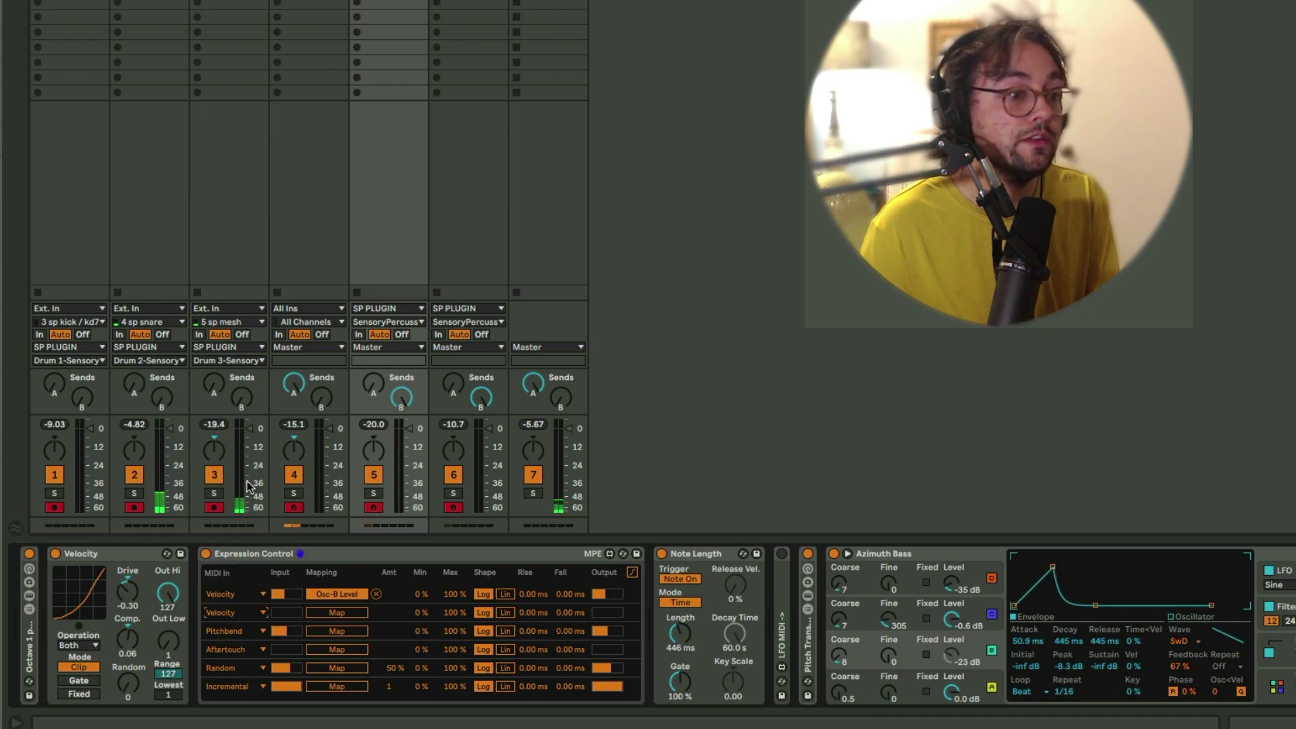
left_click(357, 613)
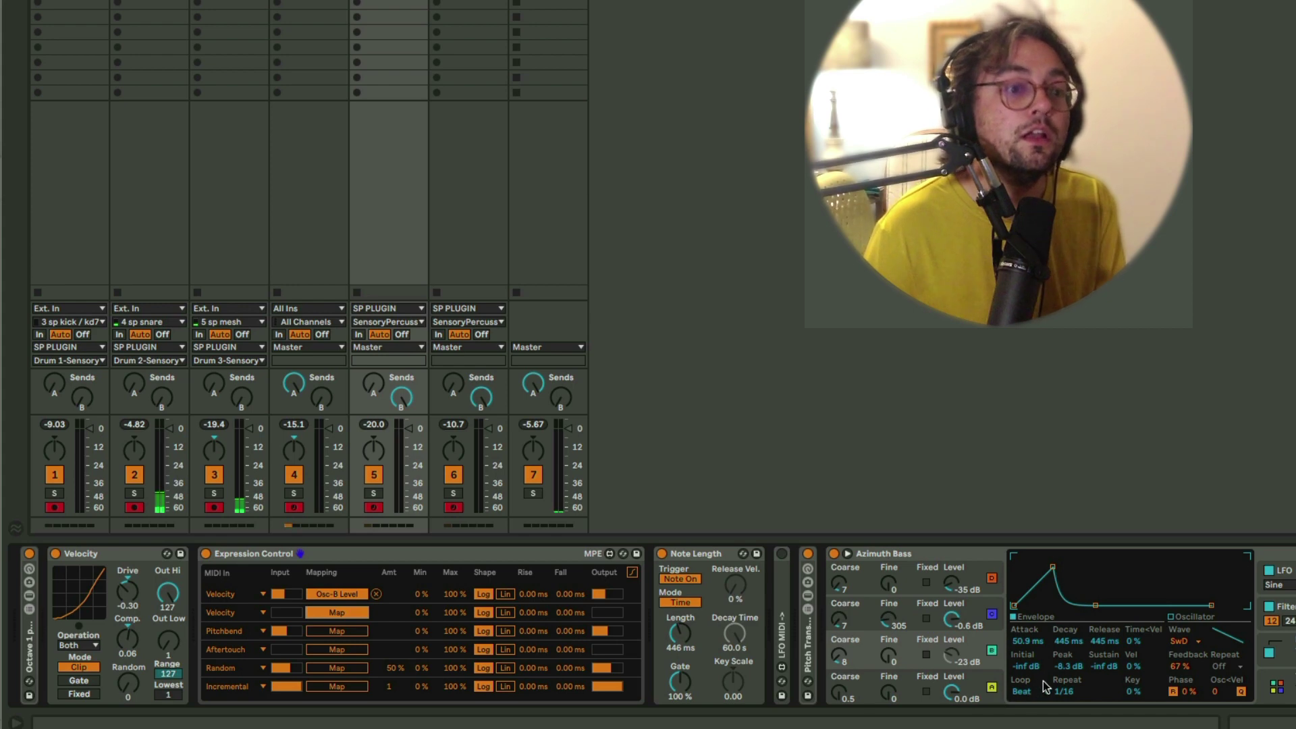
left_click(1028, 642)
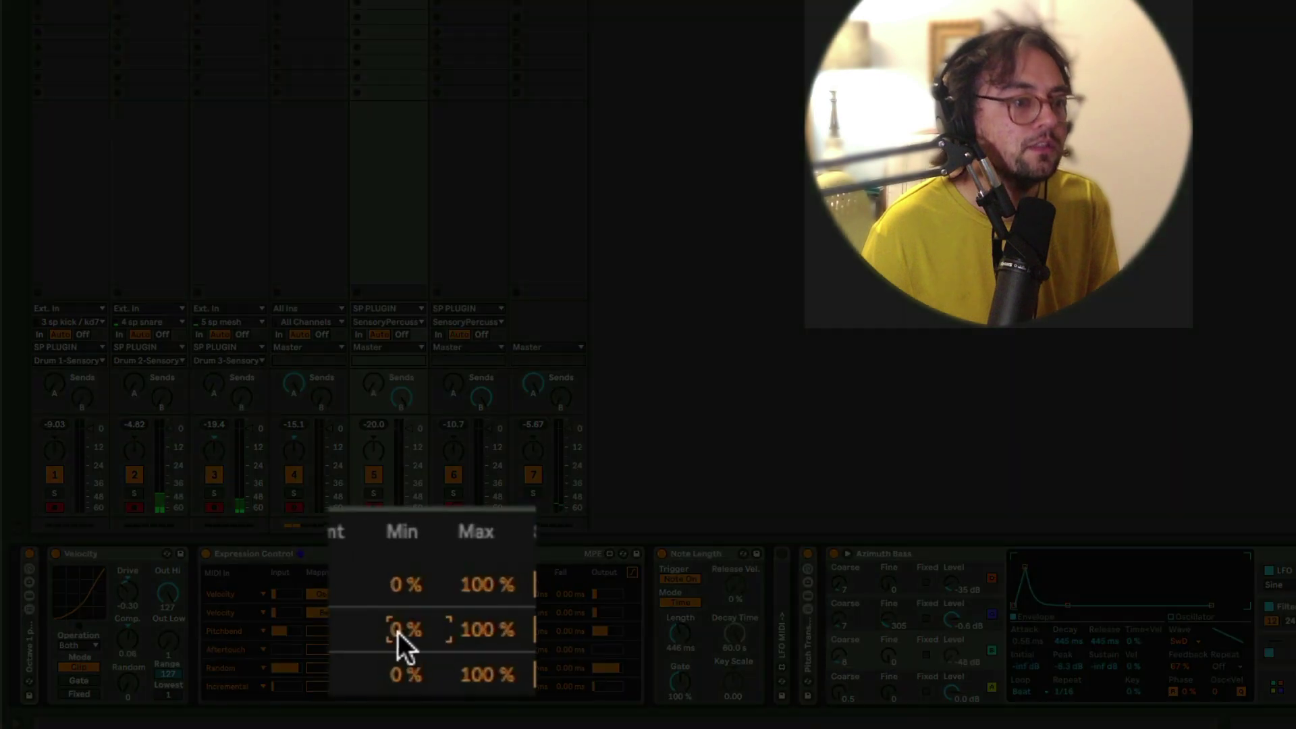
left_click_drag(420, 617, 420, 574)
left_click_drag(454, 618, 453, 651)
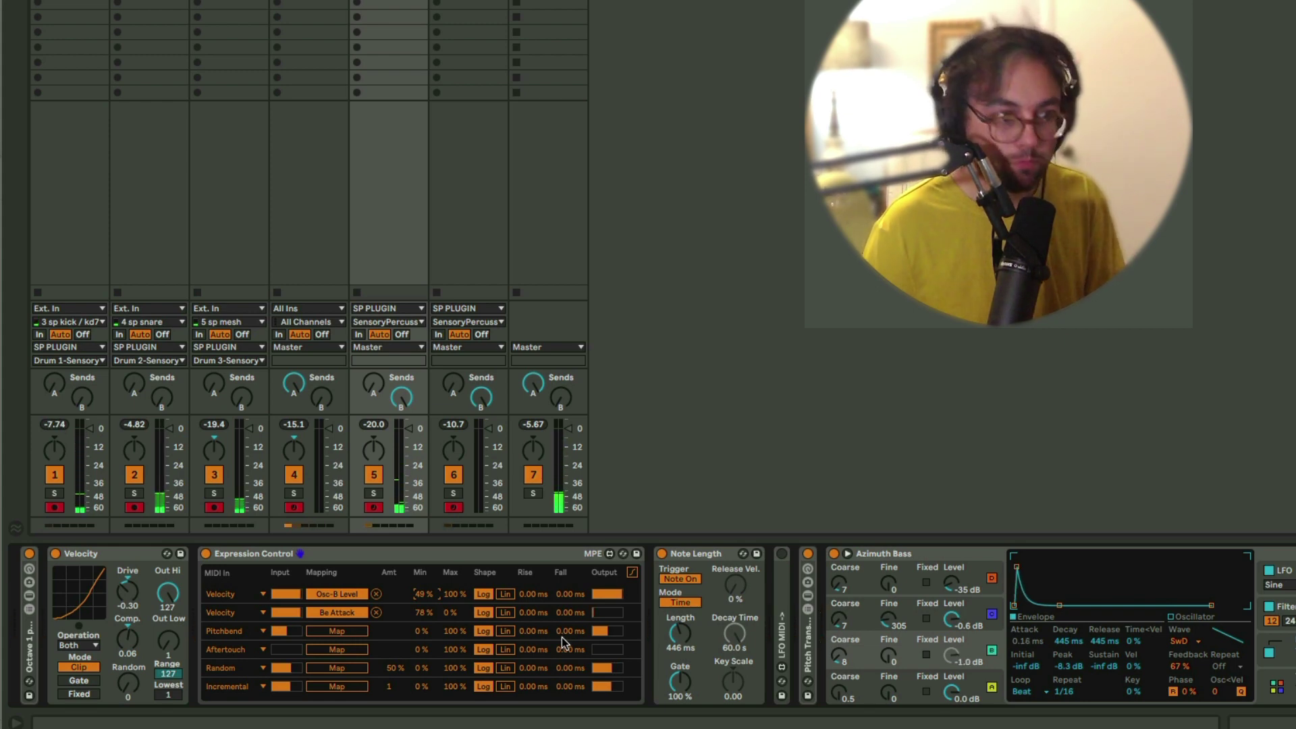
- Map the Random row of Expression Control to oscillator A's fine tuning in Azimuth Bass, with Max 2%
left_click(624, 330)
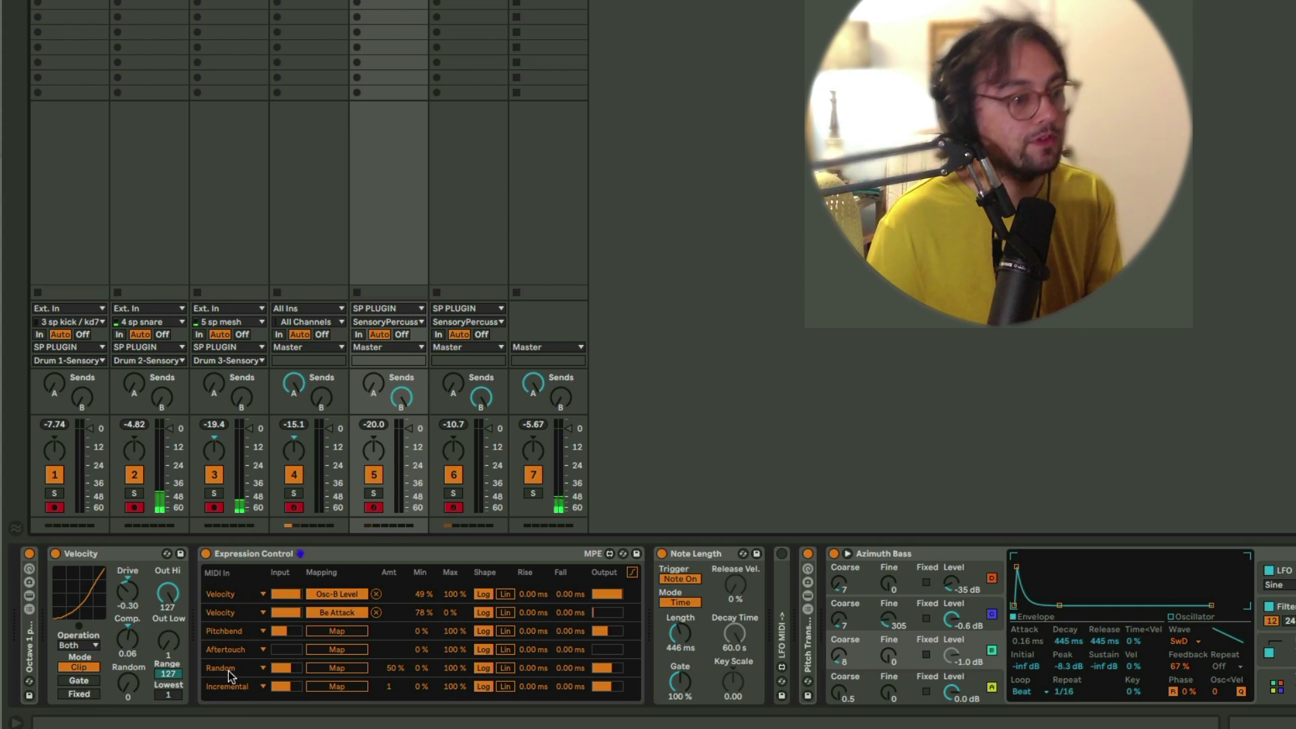
left_click_drag(228, 675, 288, 679)
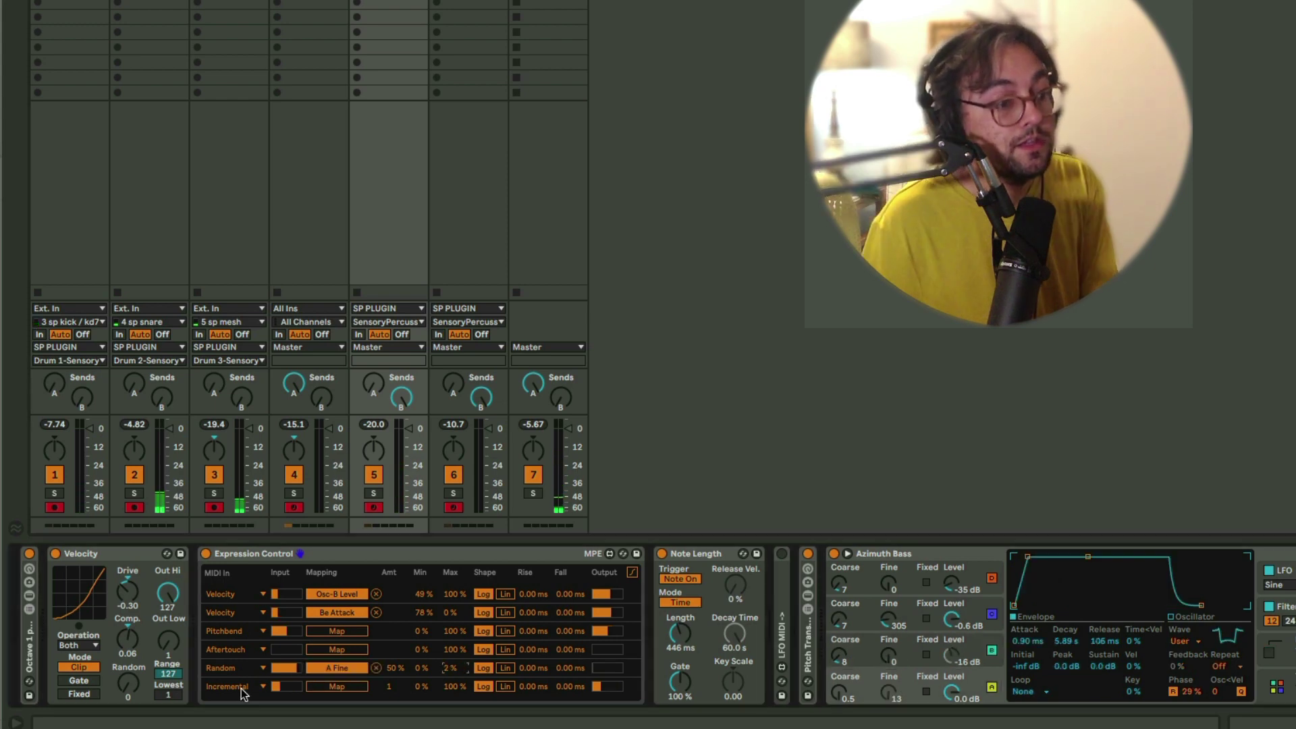
- Map the Incremental row of Expression Control to Azimuth Bass's Tone, with an amount of 29 and Max 40%
left_click_drag(241, 687, 225, 687)
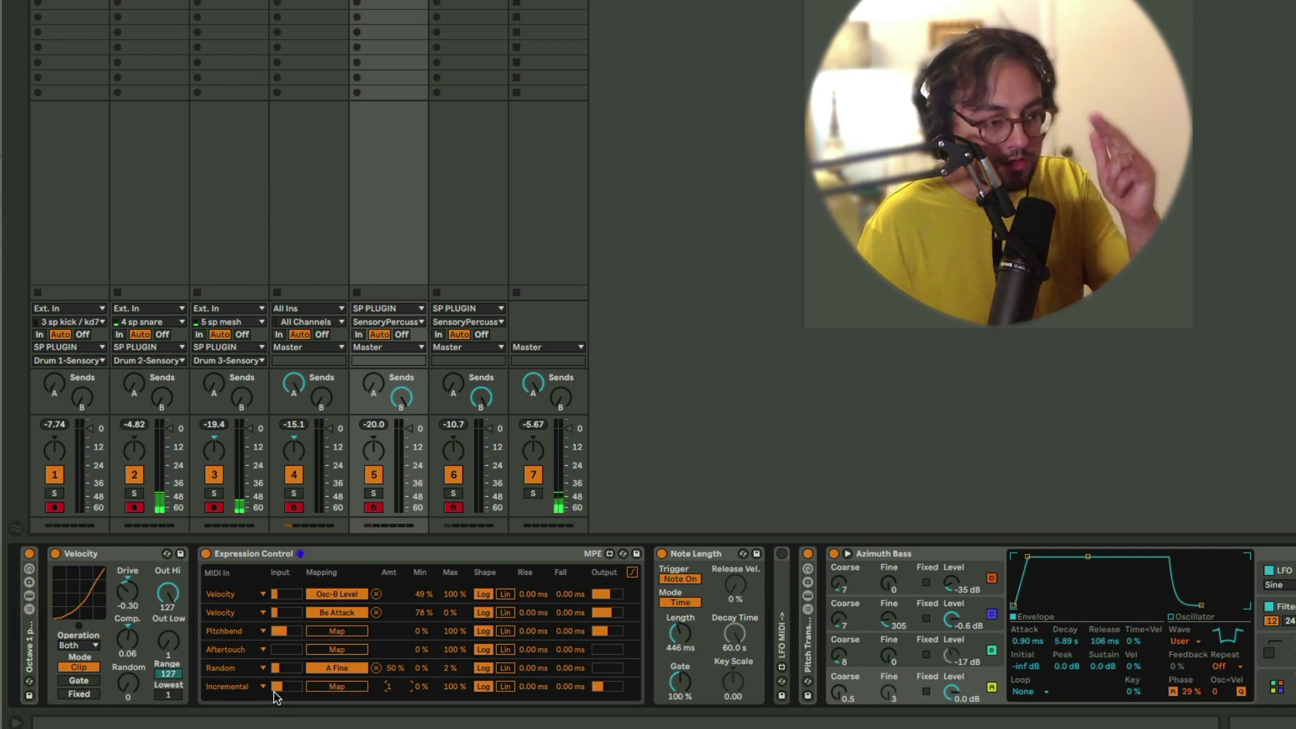
left_click(344, 688)
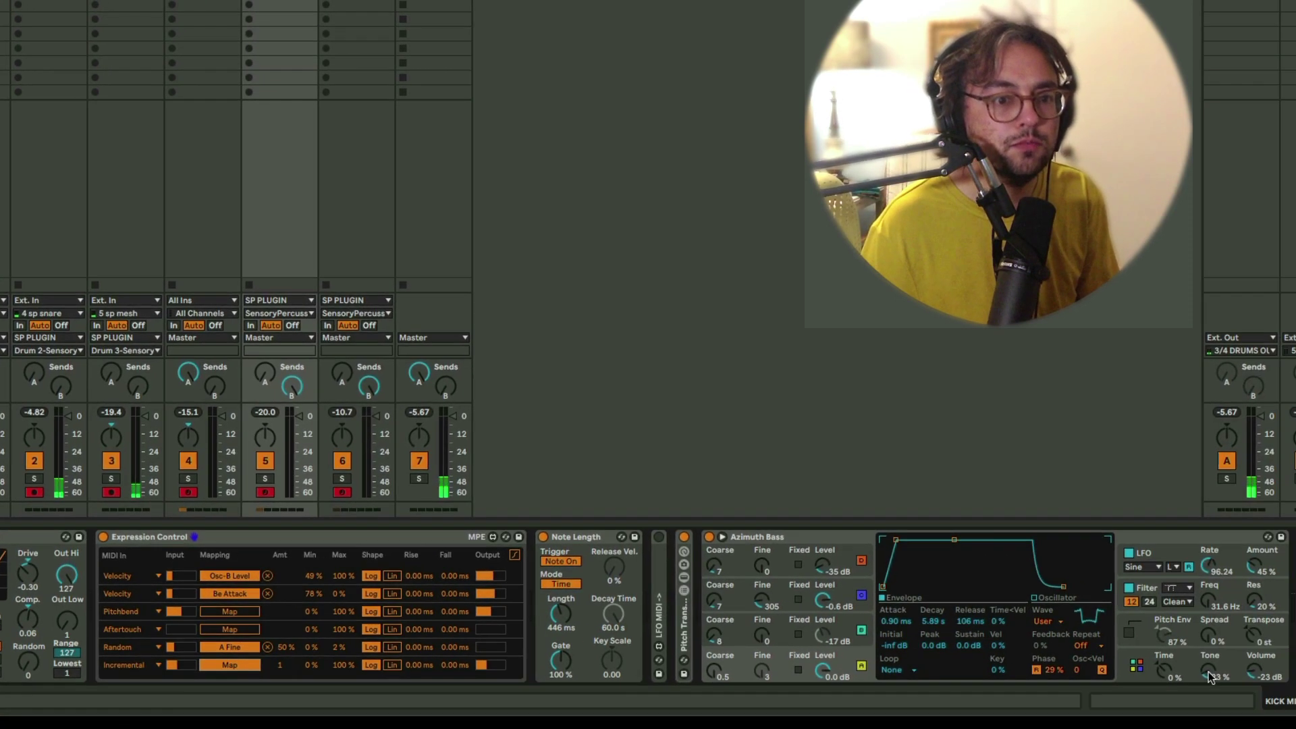
left_click(1208, 671)
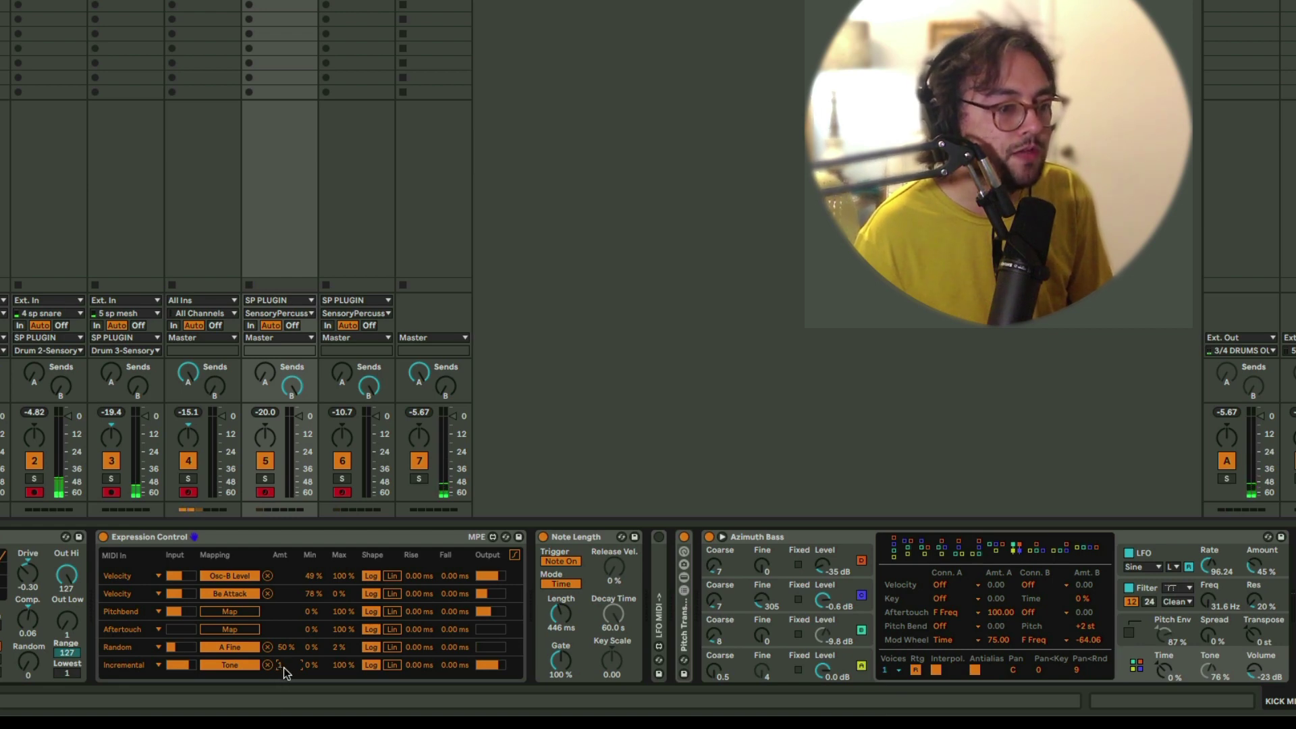
left_click_drag(283, 667, 284, 644)
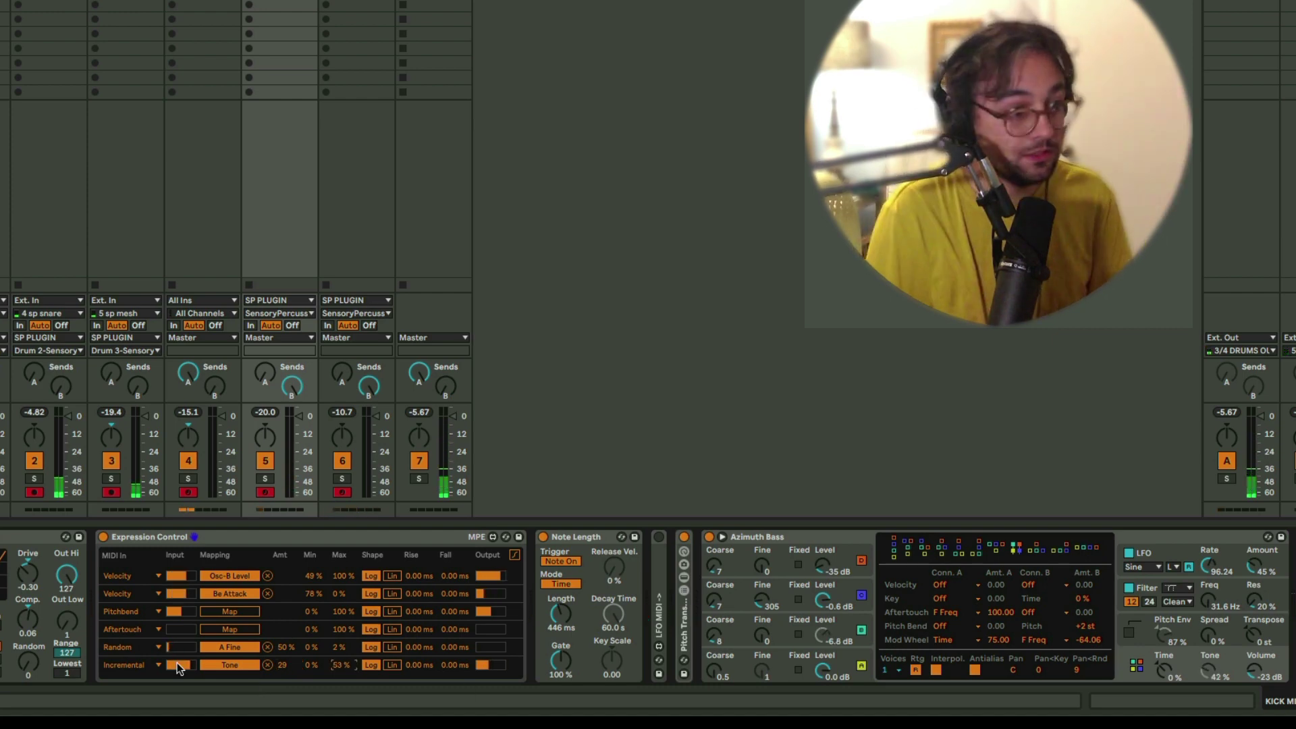
mouse_move(340, 665)
left_mouse_down()
mouse_move(321, 694)
mouse_move(337, 668)
left_mouse_up()
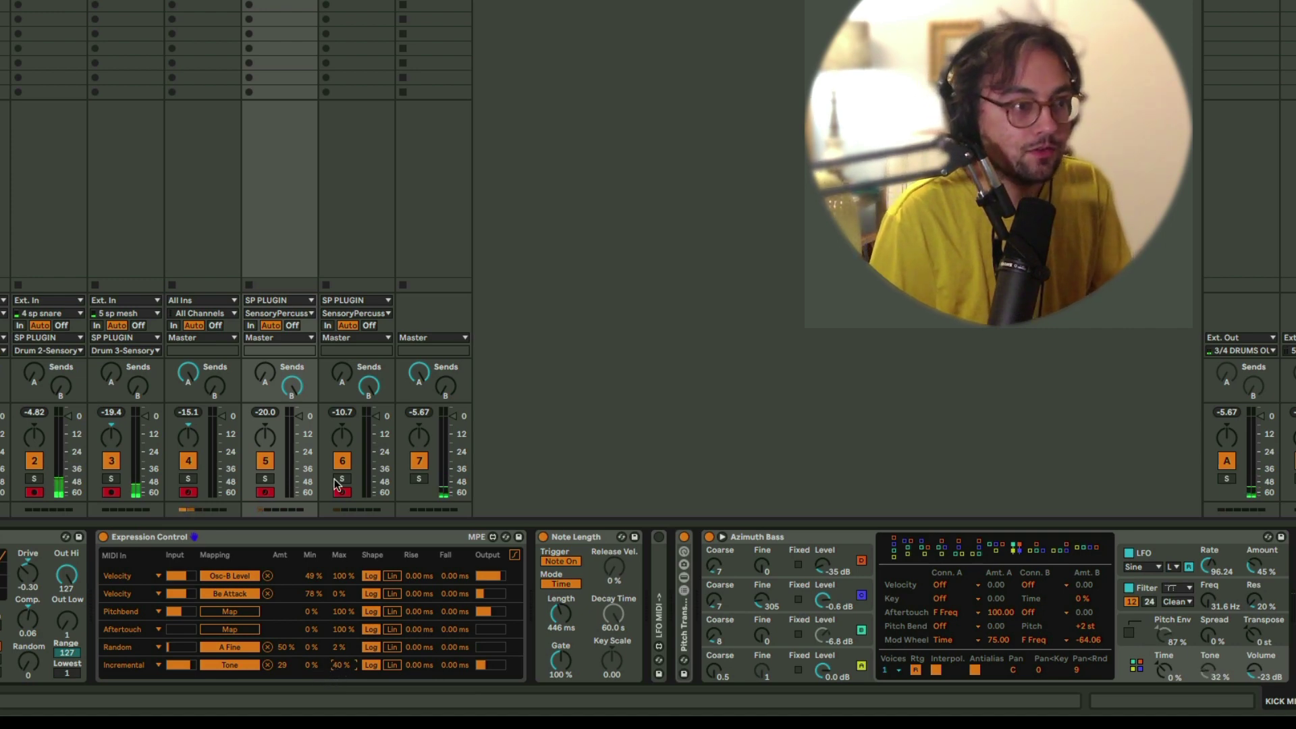
- Open the Sensory Percussion plugin on the SP PLUGIN track and add a MIDI CC output numbered 1 for drum 1
left_click(172, 439)
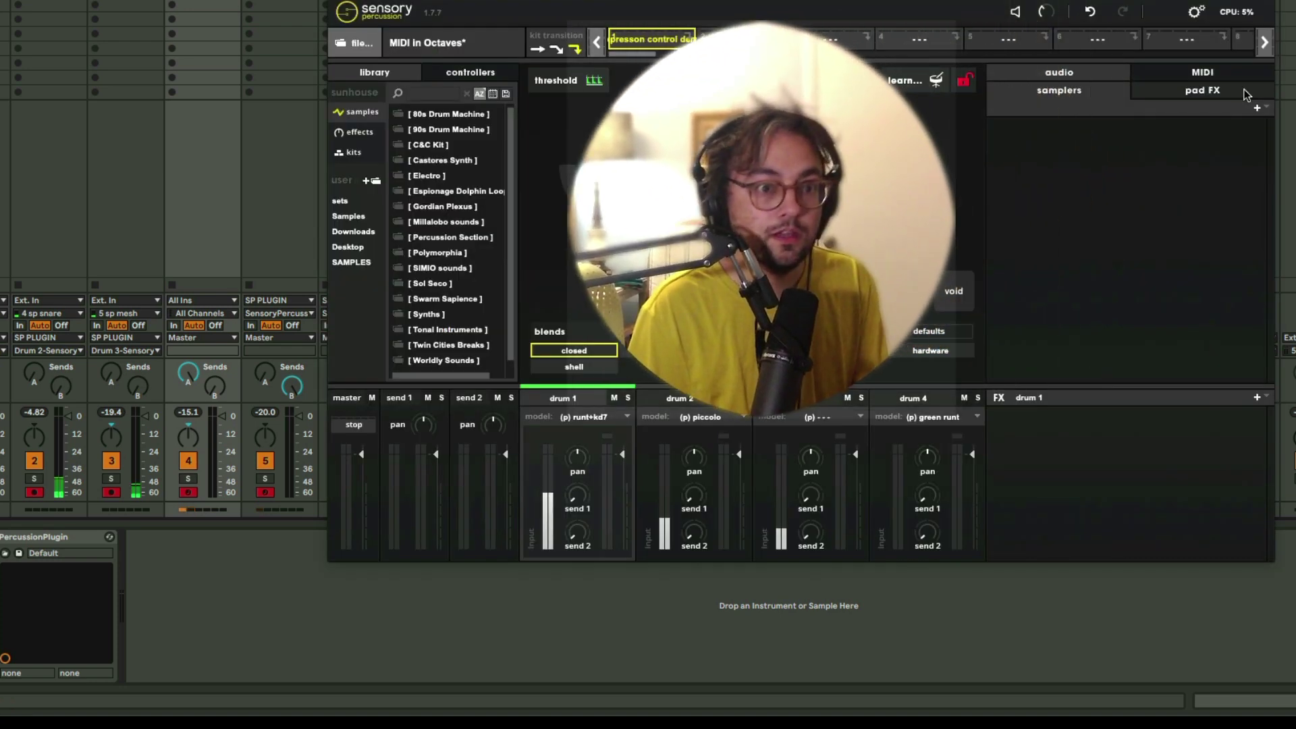
left_click(1199, 74)
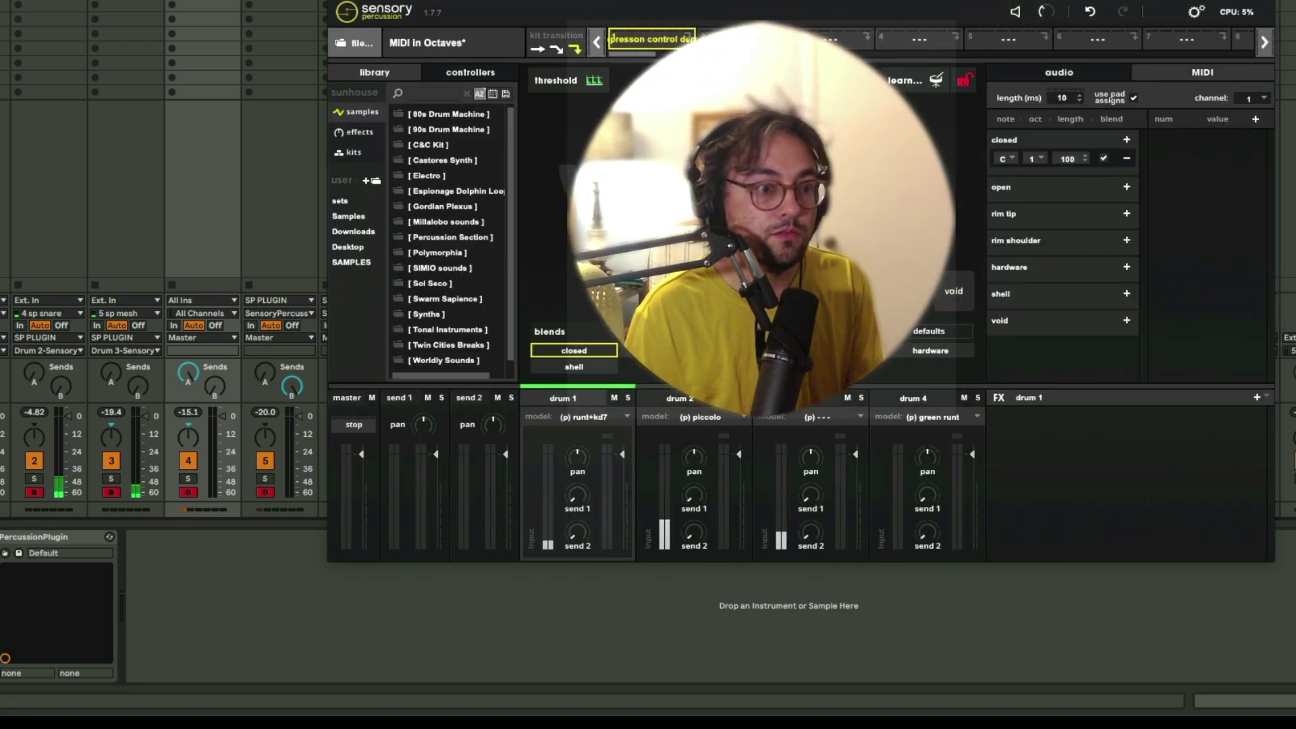
left_click(1255, 121)
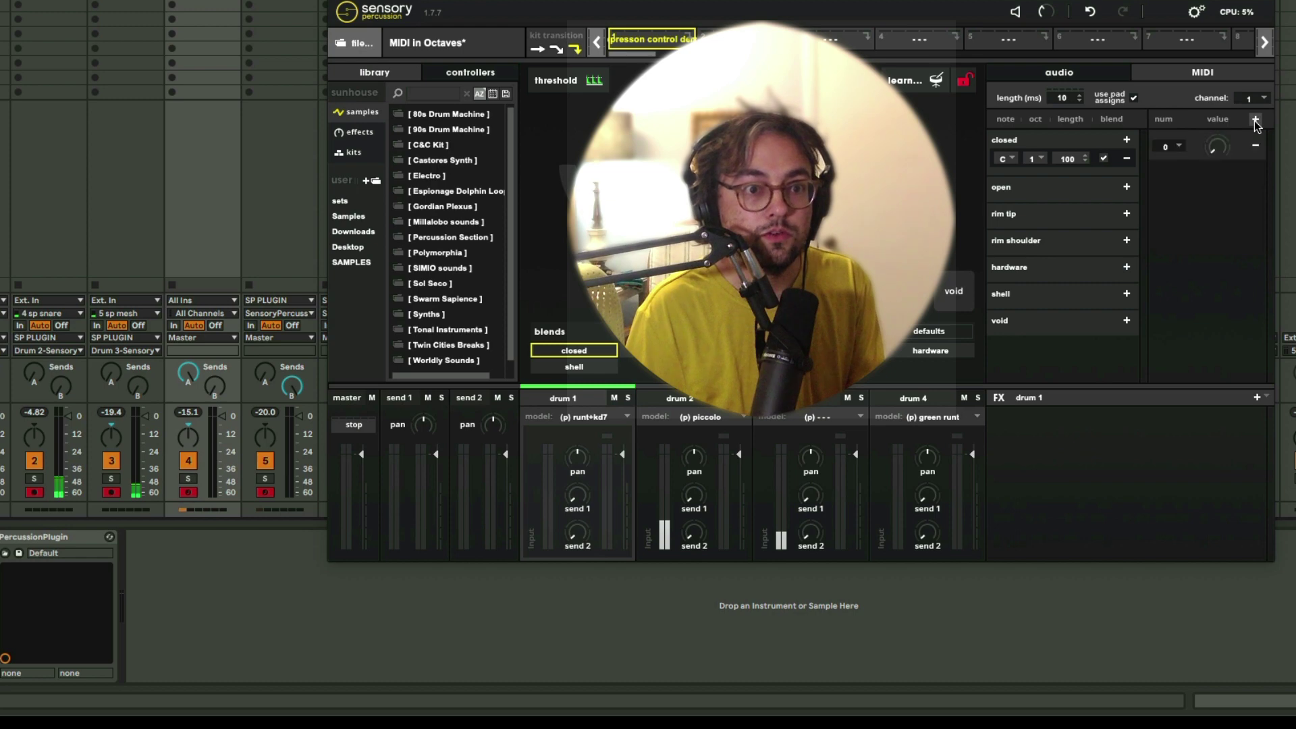
left_click(1175, 147)
left_click(1197, 185)
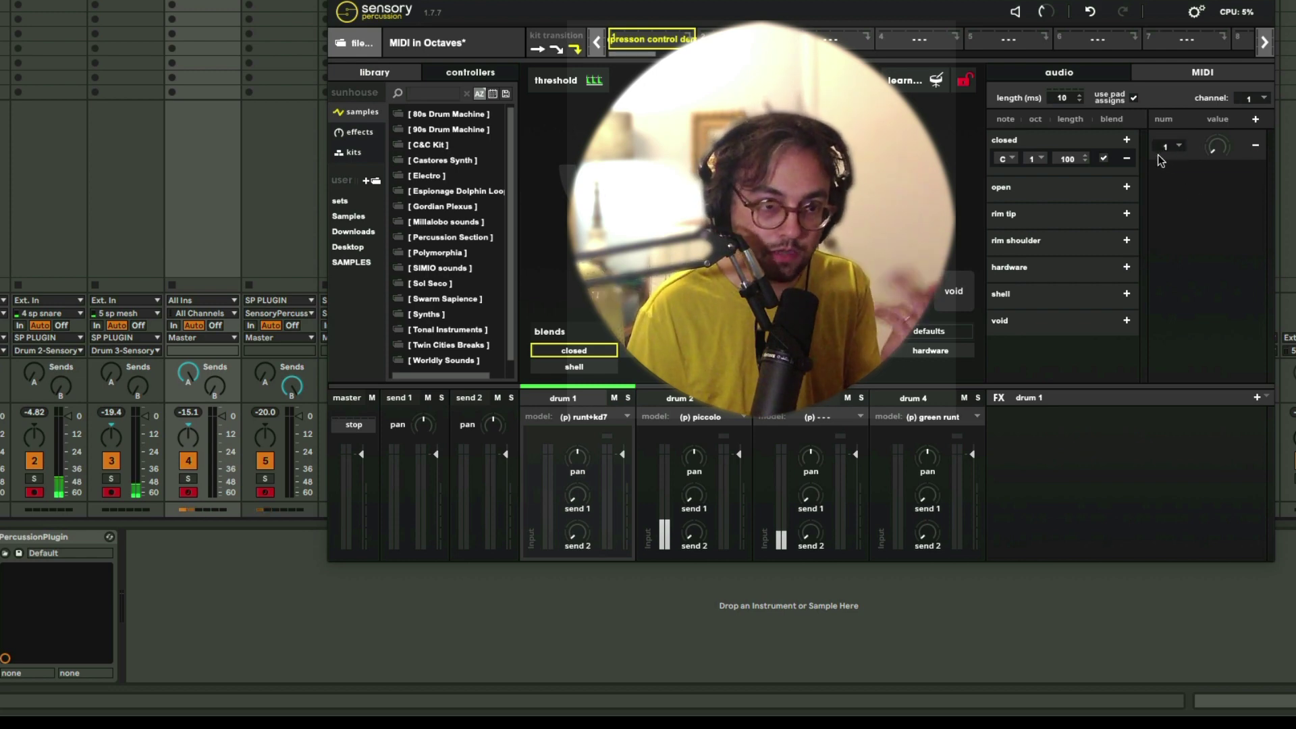
- Assign drum 1's Velocity controller to the value of its CC 1 output and close the plugin window
left_click(470, 72)
left_click(496, 210)
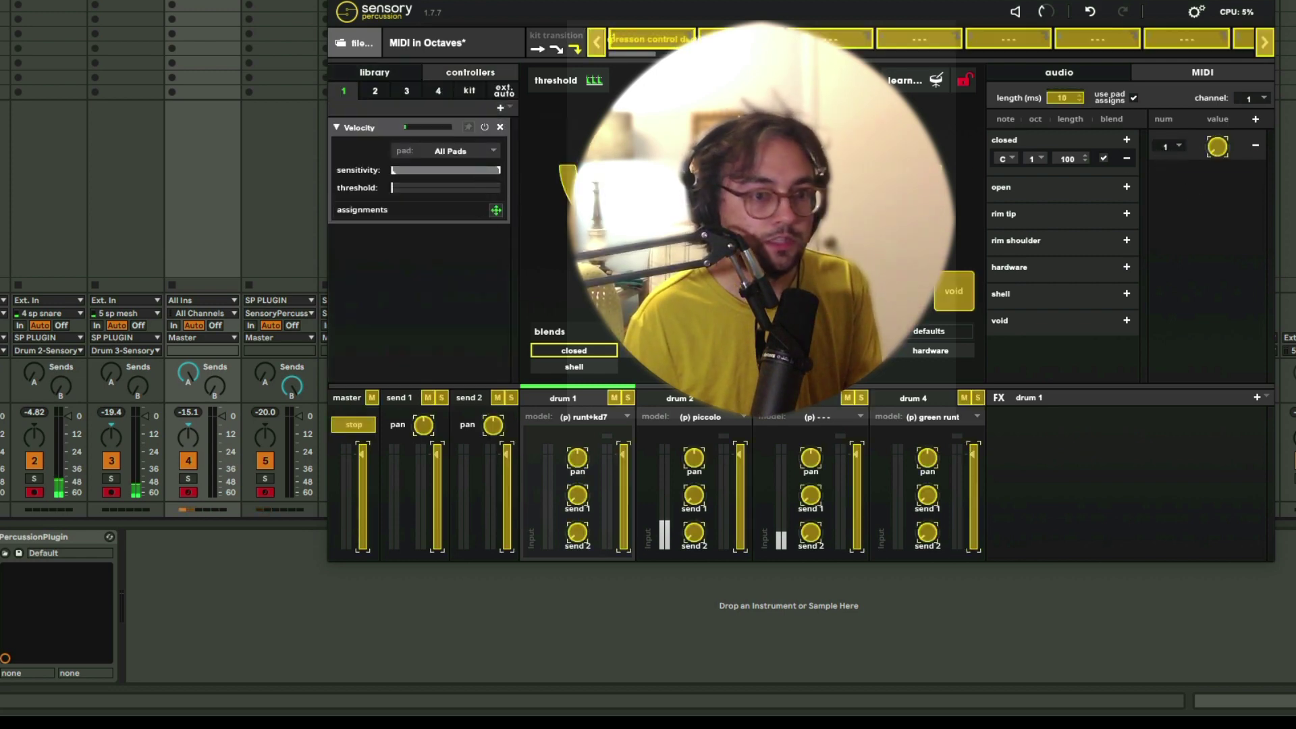
left_click(1214, 149)
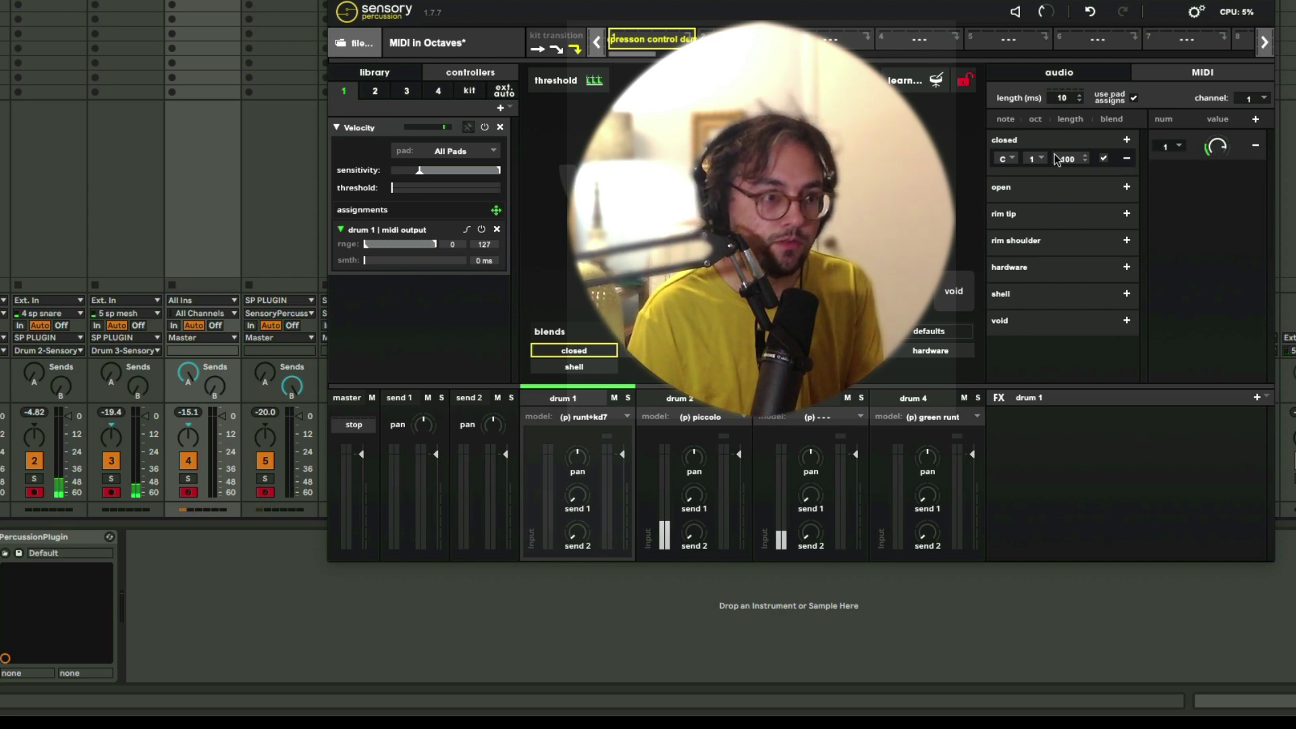
left_click(351, 2)
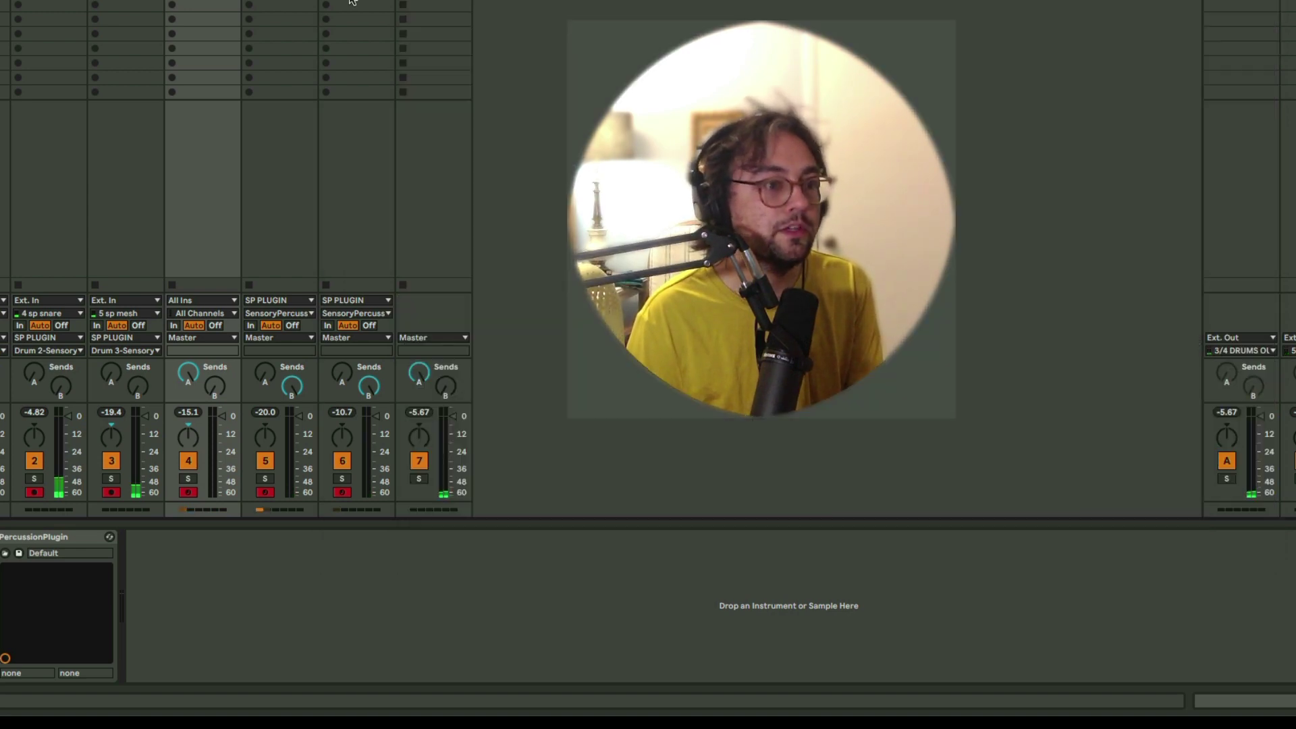
- Return to the KICK MIDI track and change the Pitchbend row of Expression Control to Modwheel
left_click(281, 140)
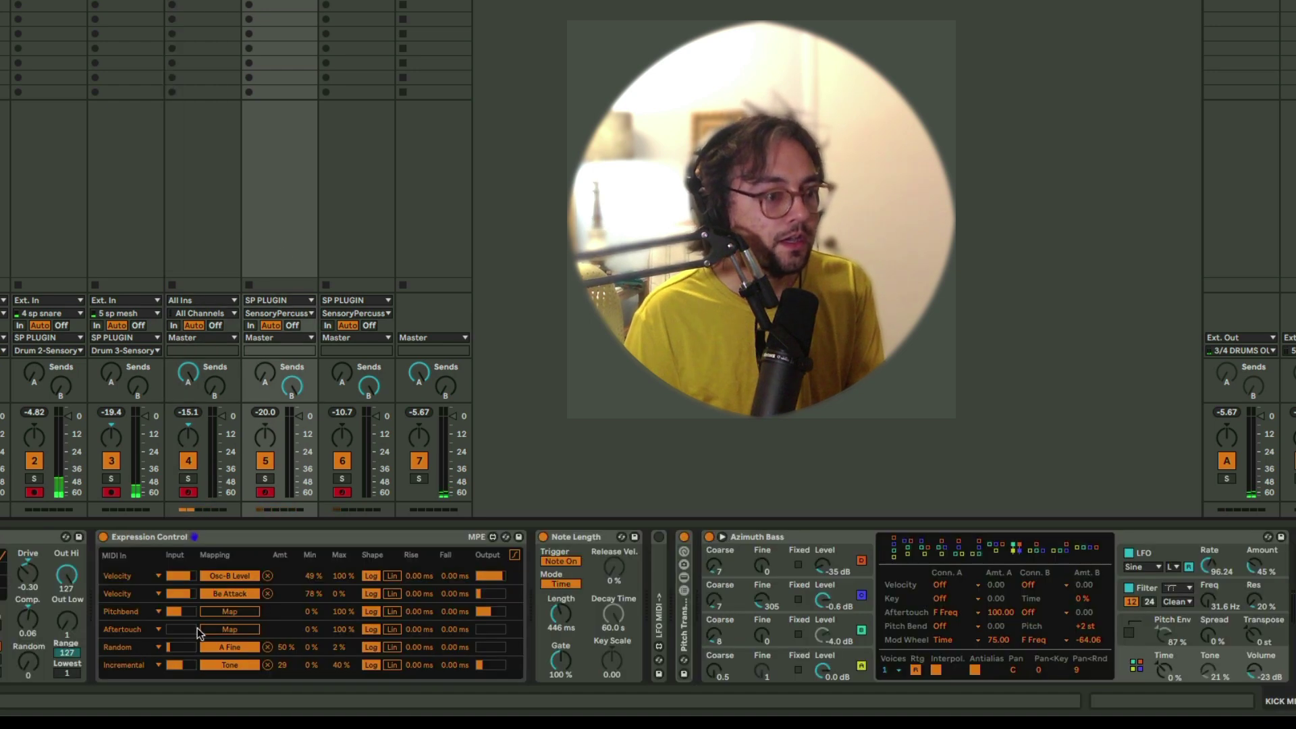
left_click(129, 612)
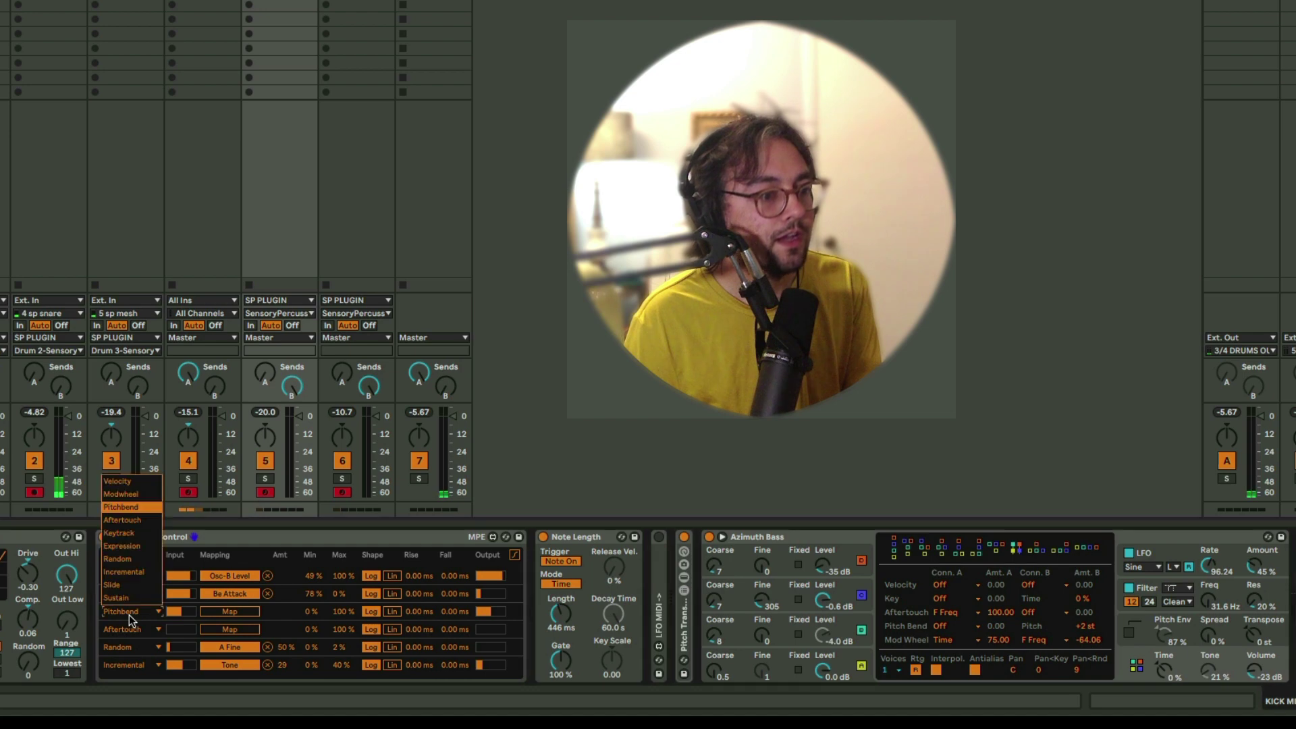
left_click(142, 493)
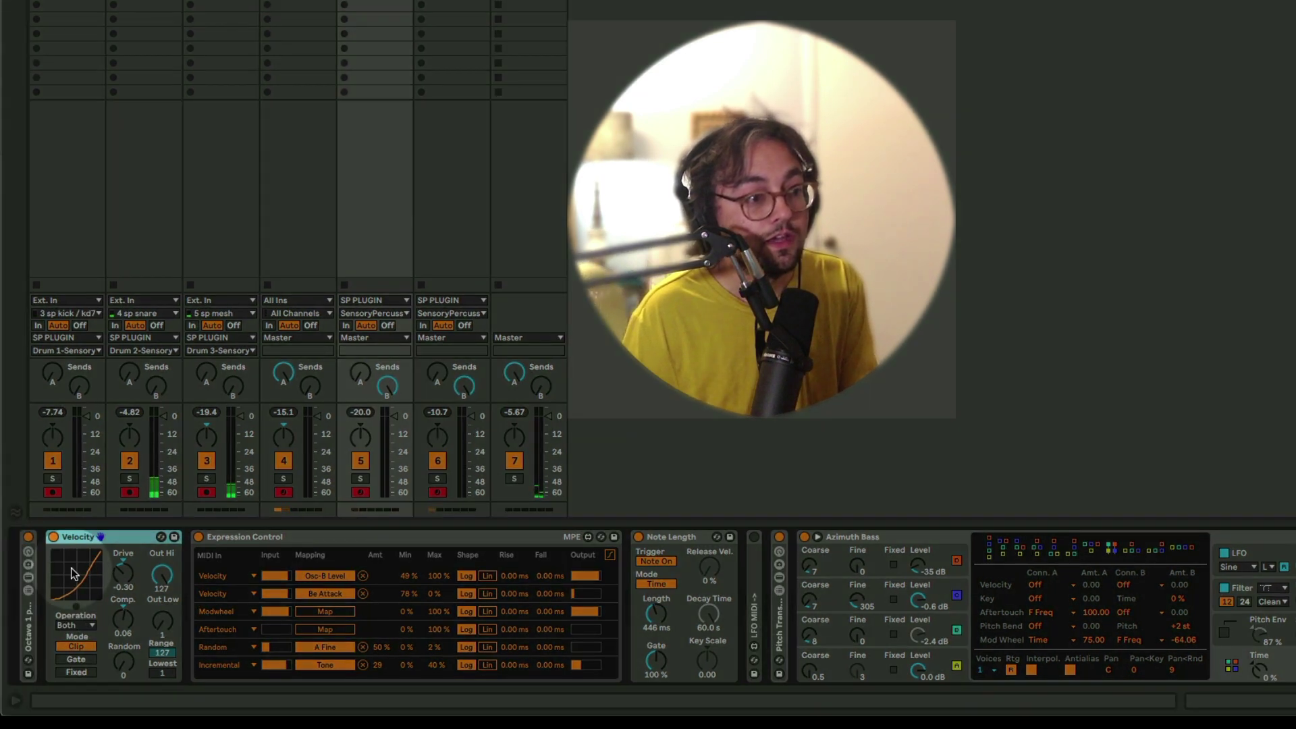
left_click(136, 555)
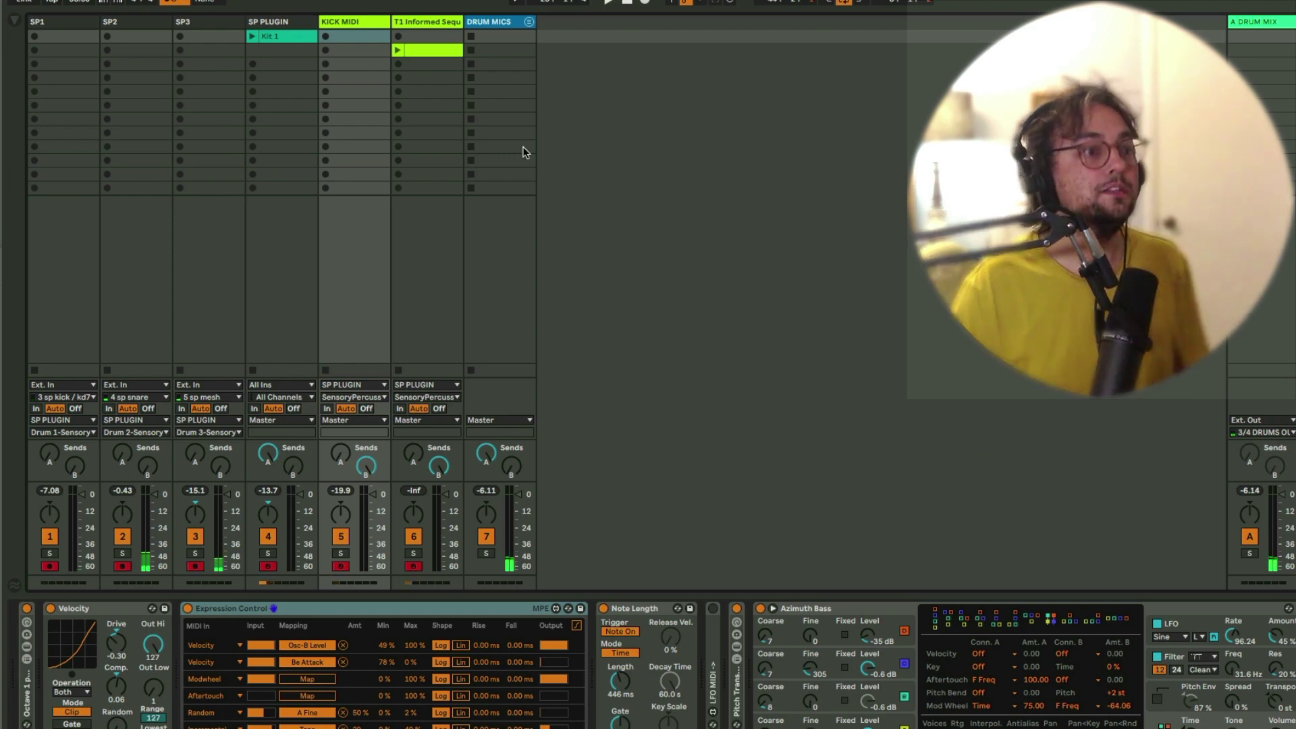
- Launch the clip on the T1 Informed Sequ track and show that track's device chain with Kalimba Plastic
left_click(424, 23)
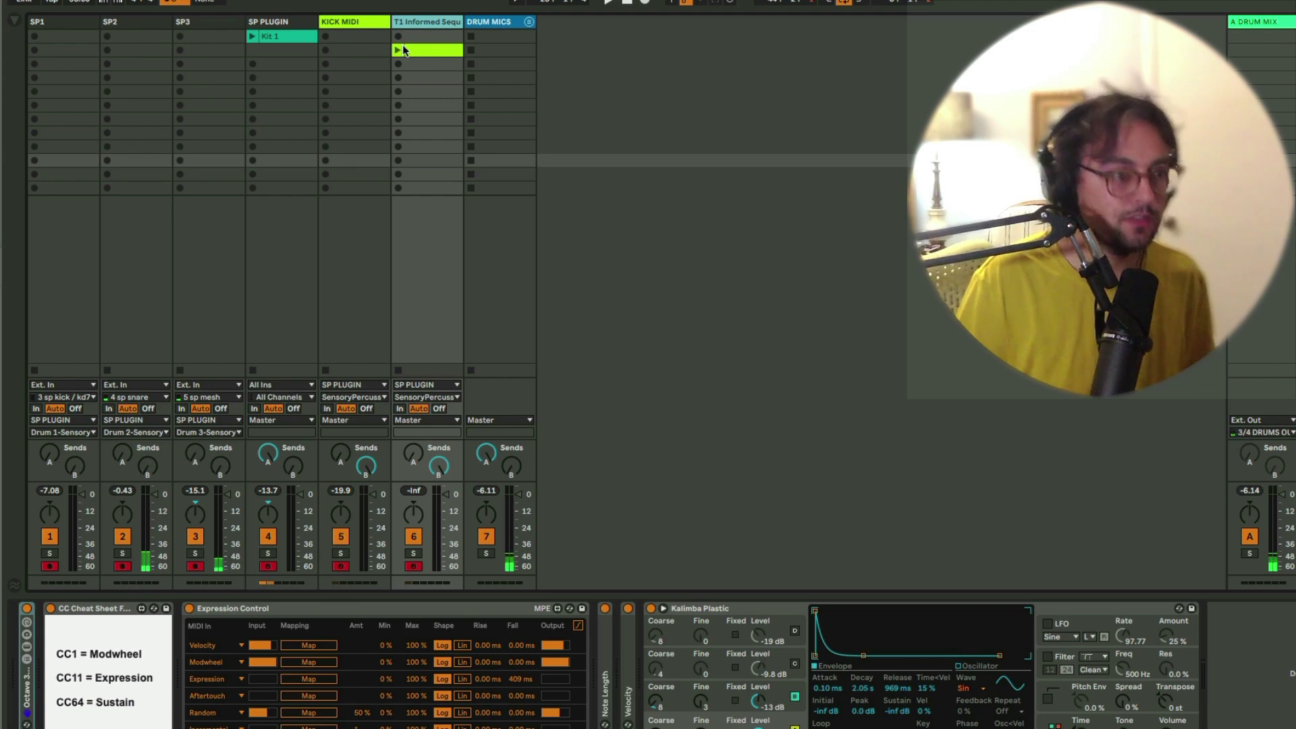
left_click(416, 49)
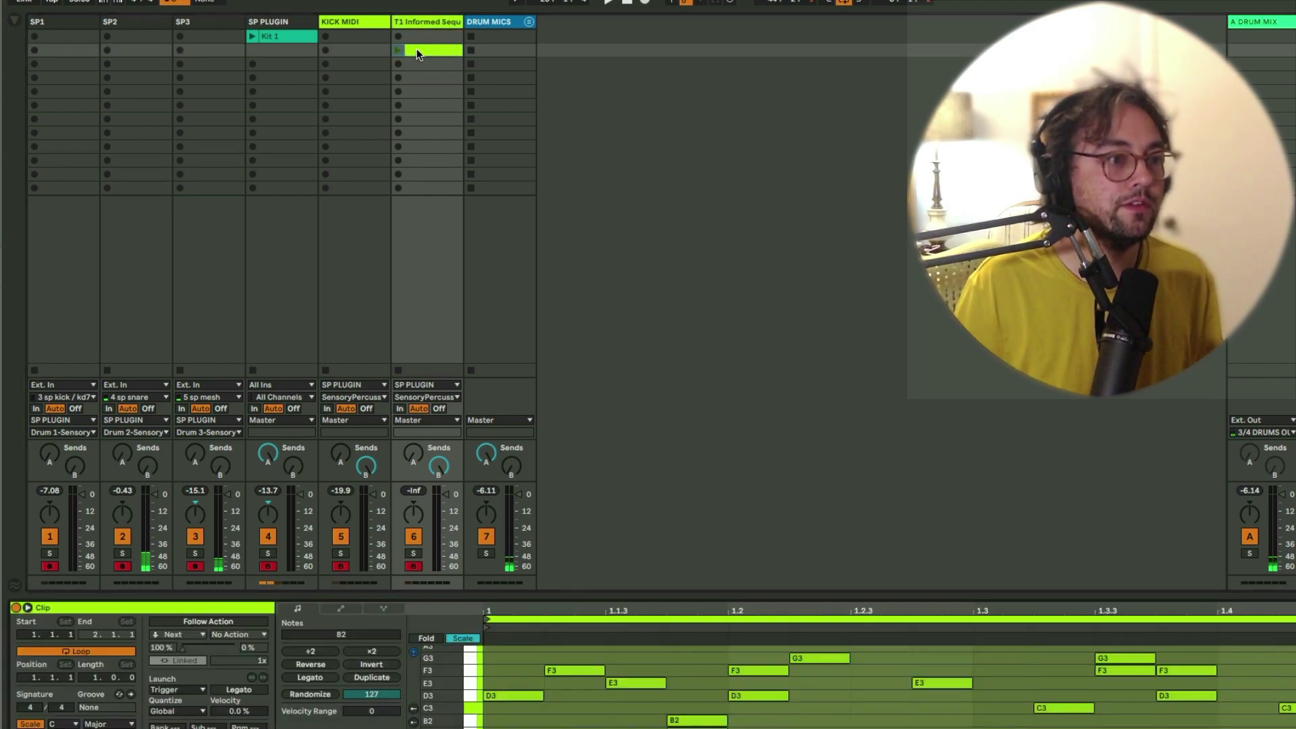
left_click(399, 50)
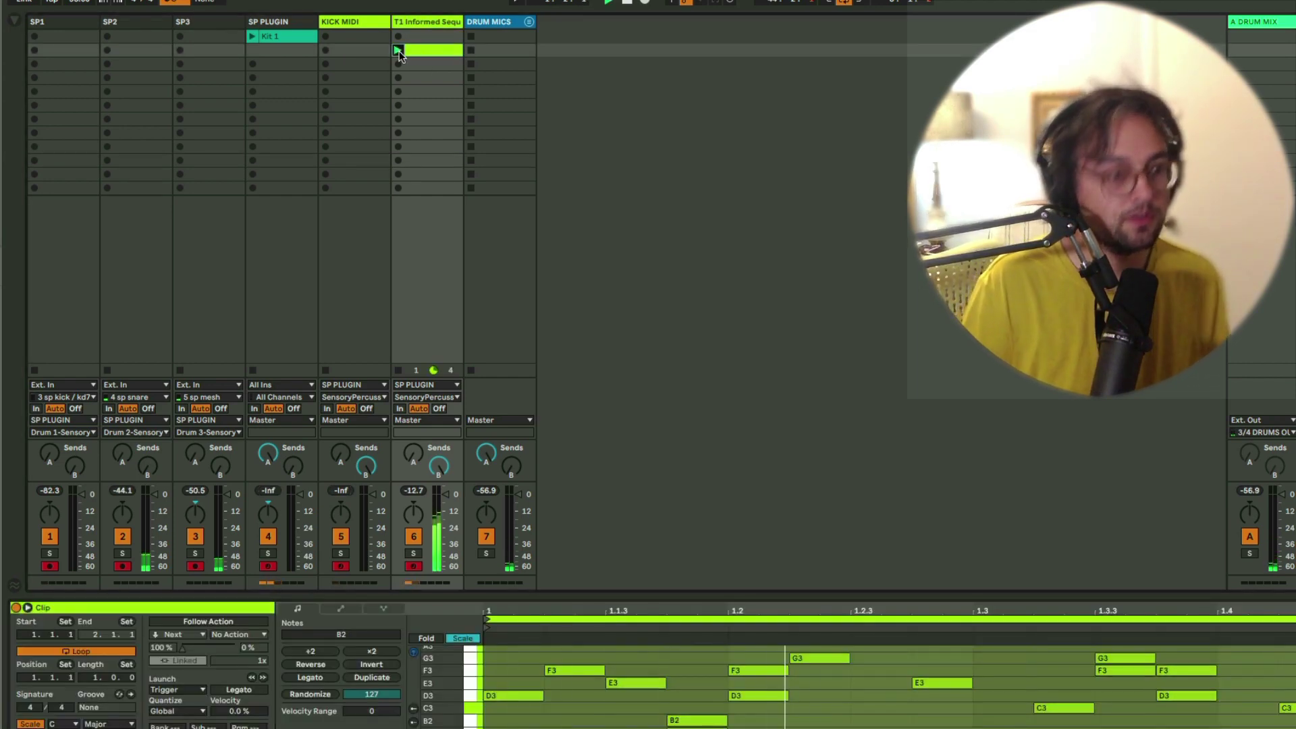
left_click(427, 22)
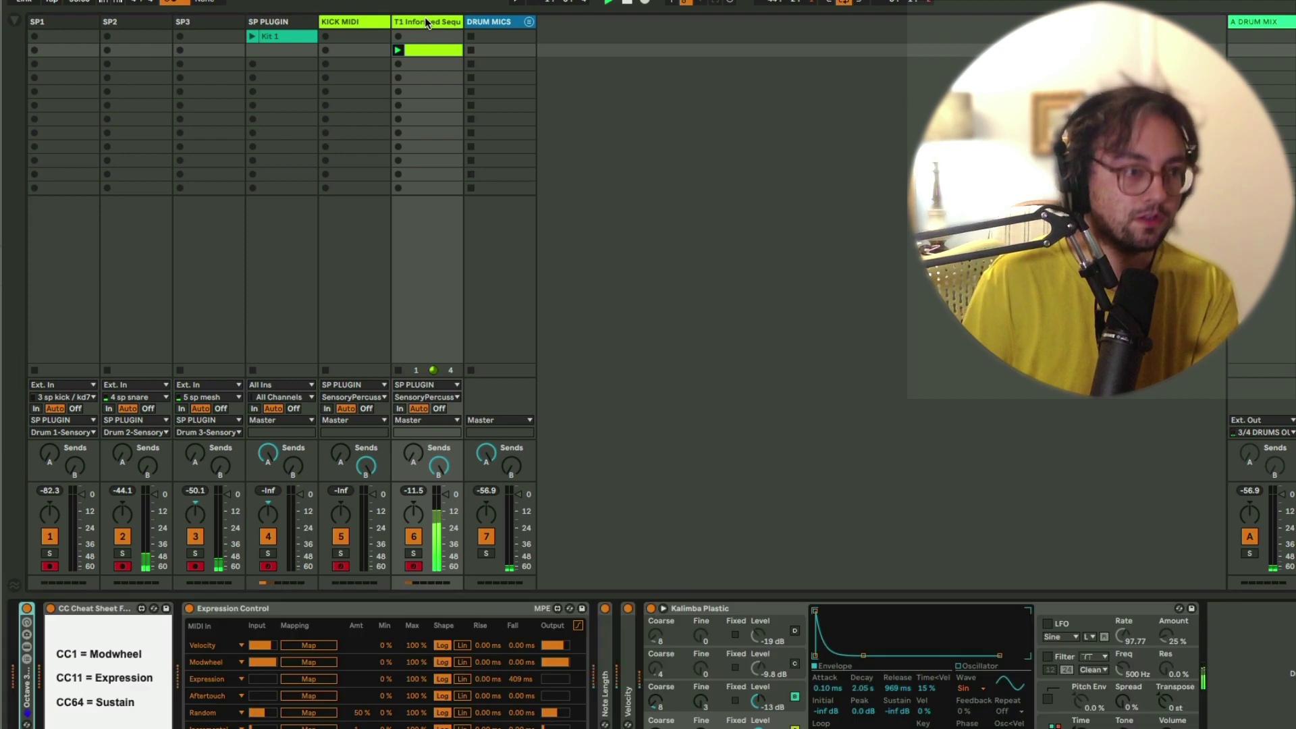
left_click(735, 612)
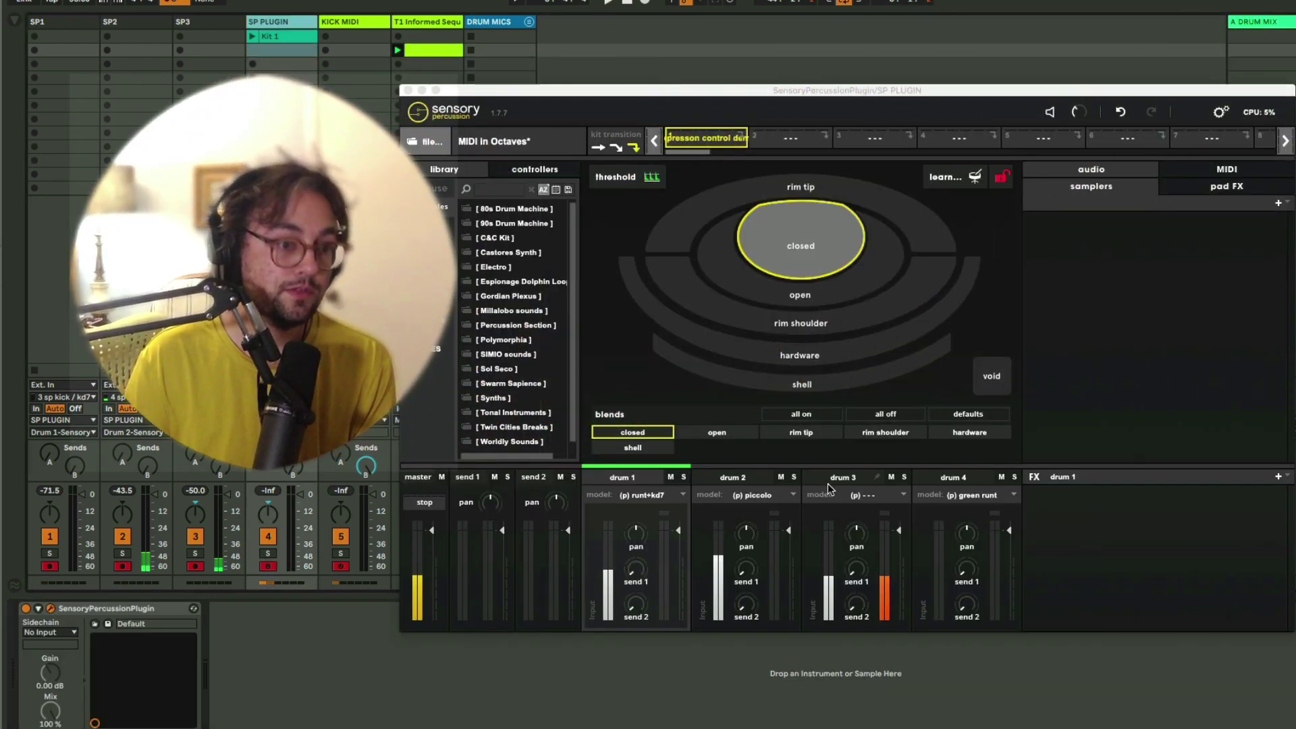
- Select drum 3 in Sensory Percussion and add a MIDI CC output numbered 1 to it
left_click(829, 481)
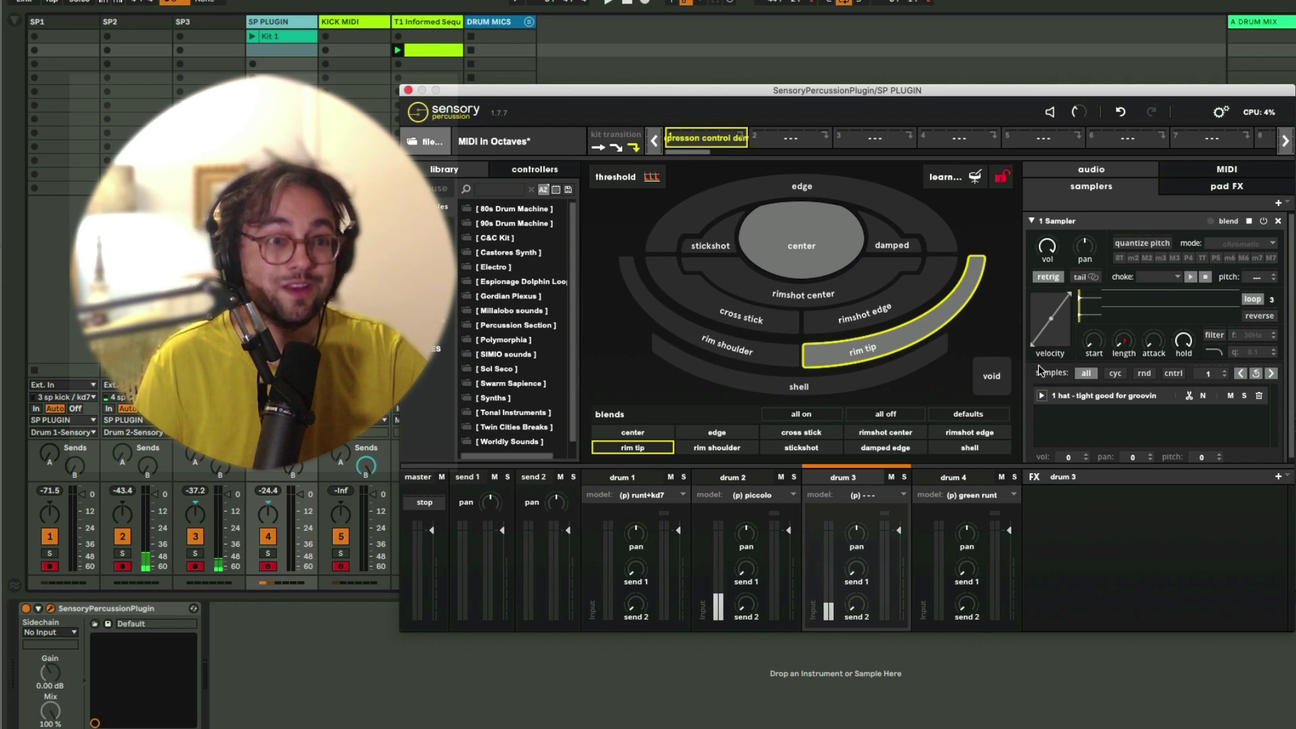
left_click(1227, 170)
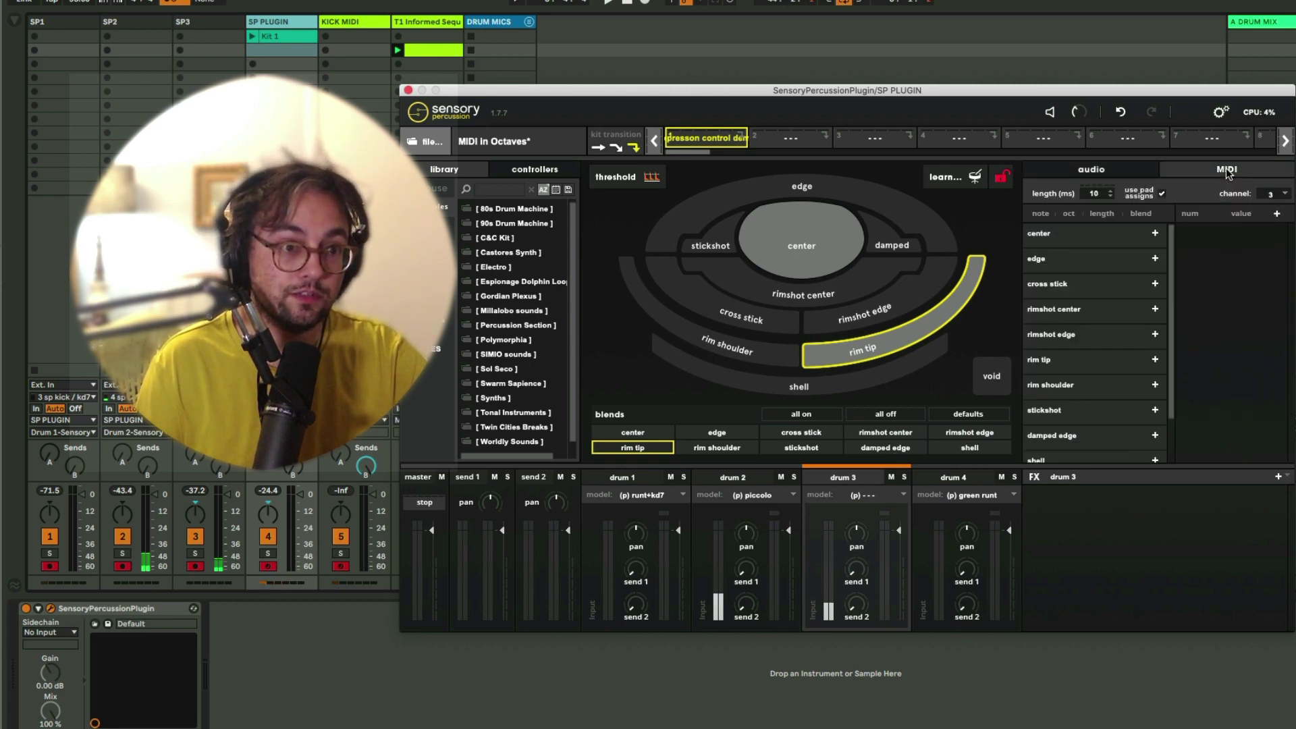
scroll(1074, 307, "down", 2)
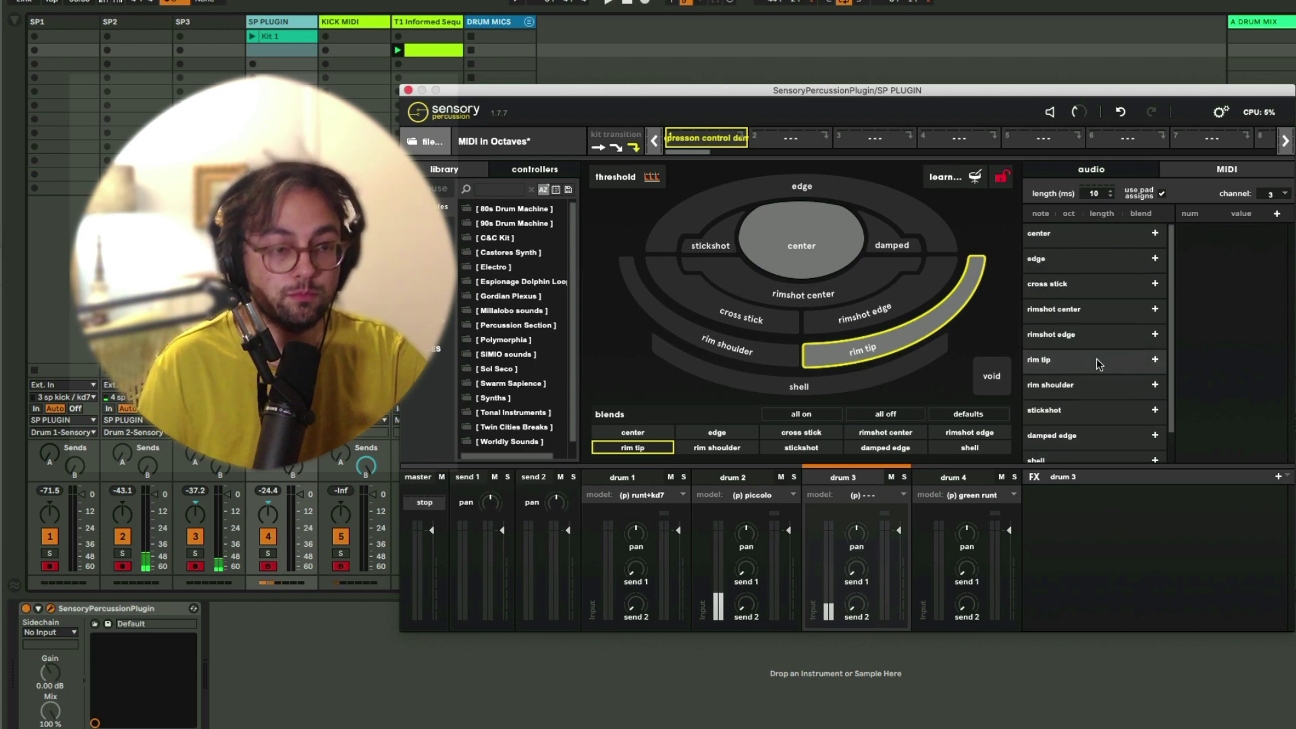
scroll(1097, 365, "up", 2)
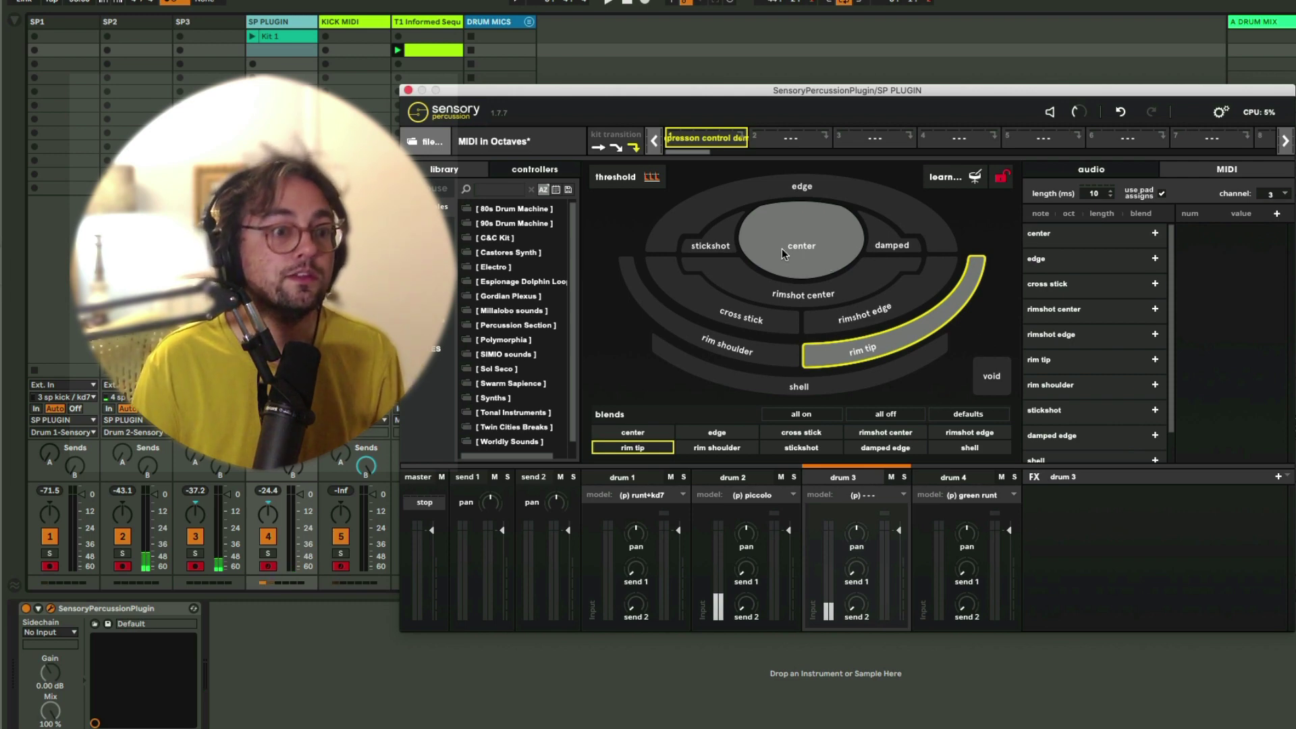
left_click(1275, 215)
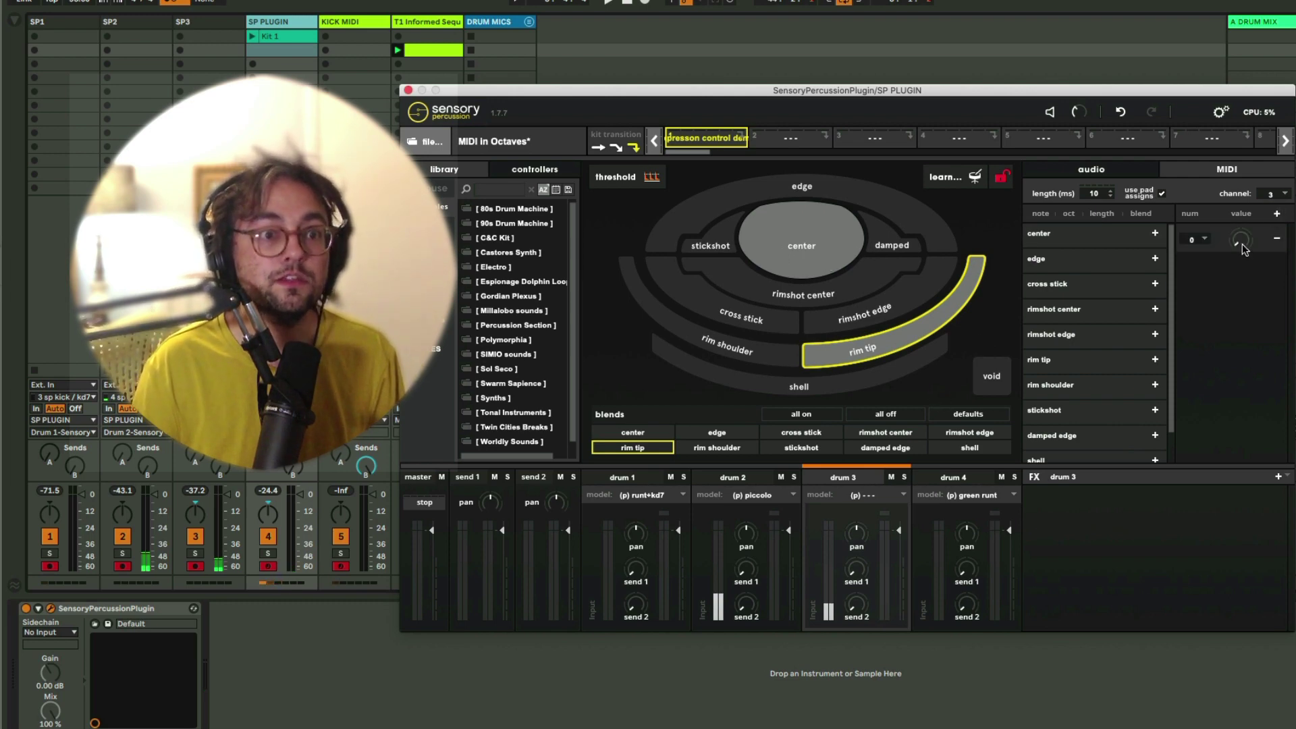
left_click(1205, 240)
left_click(1228, 267)
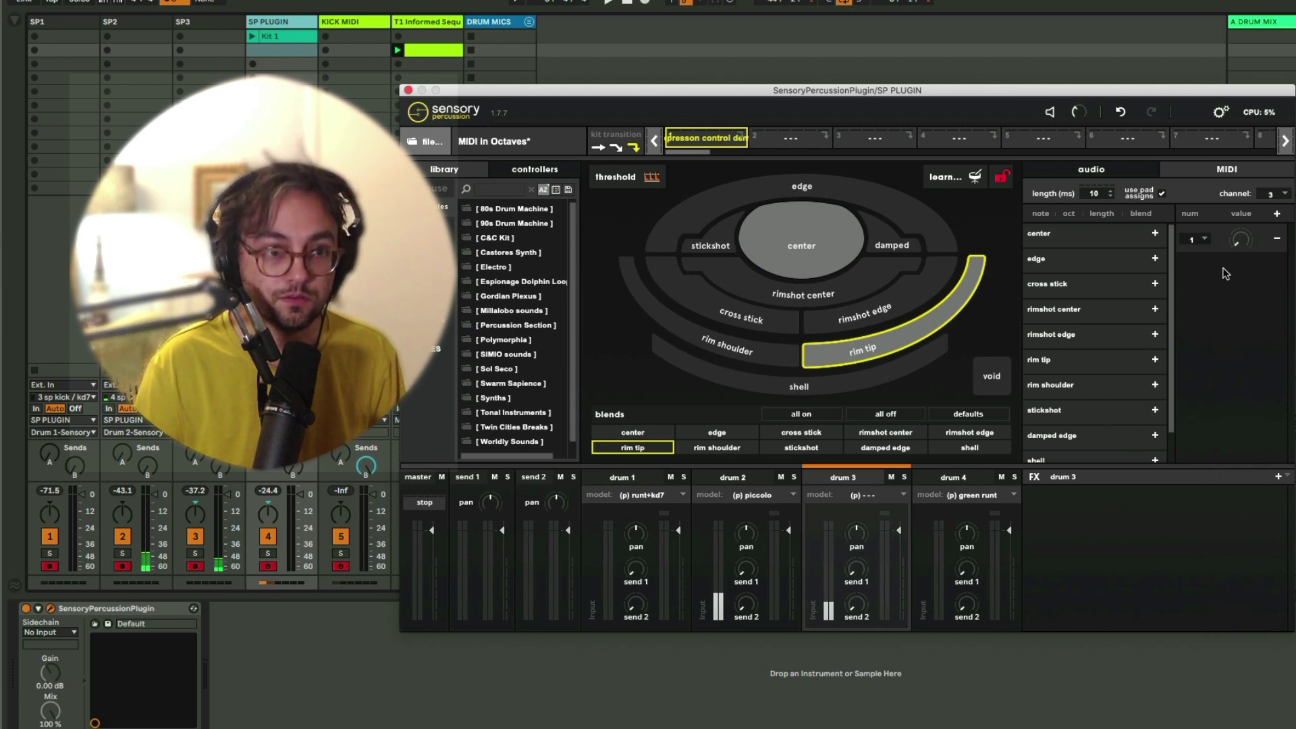
- Add a controller covering all pads for drum 3 and assign it to the value of the CC 1 output
left_click(534, 169)
left_click(563, 203)
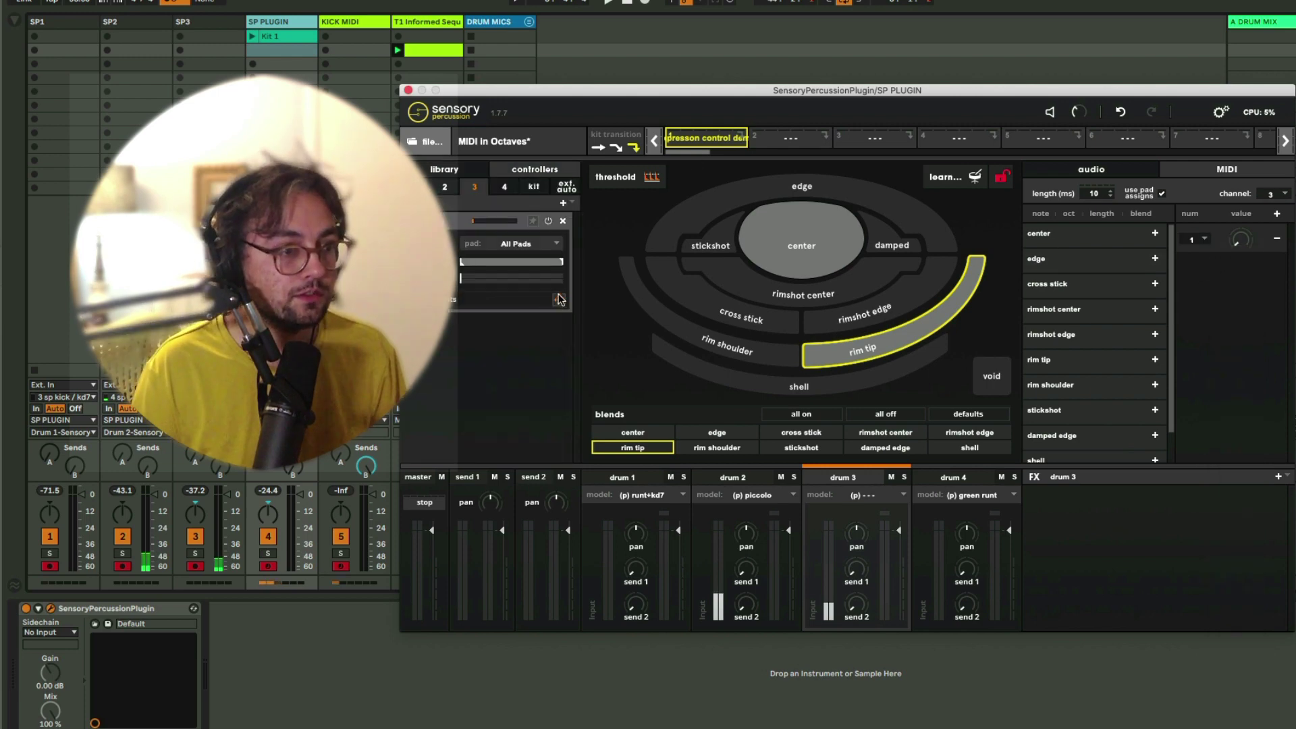
left_click(559, 299)
left_click(1240, 240)
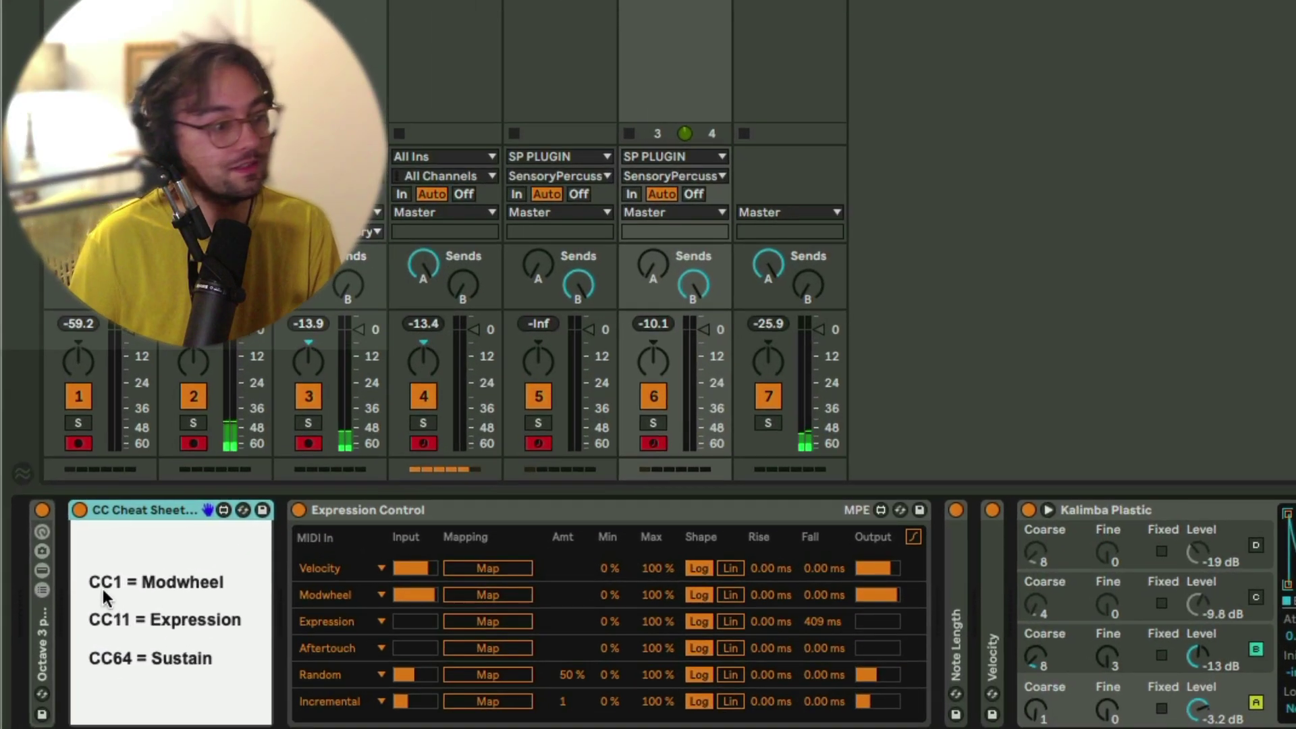
- Set the first three input rows of Expression Control to Modwheel, Expression and Sustain
left_click(336, 570)
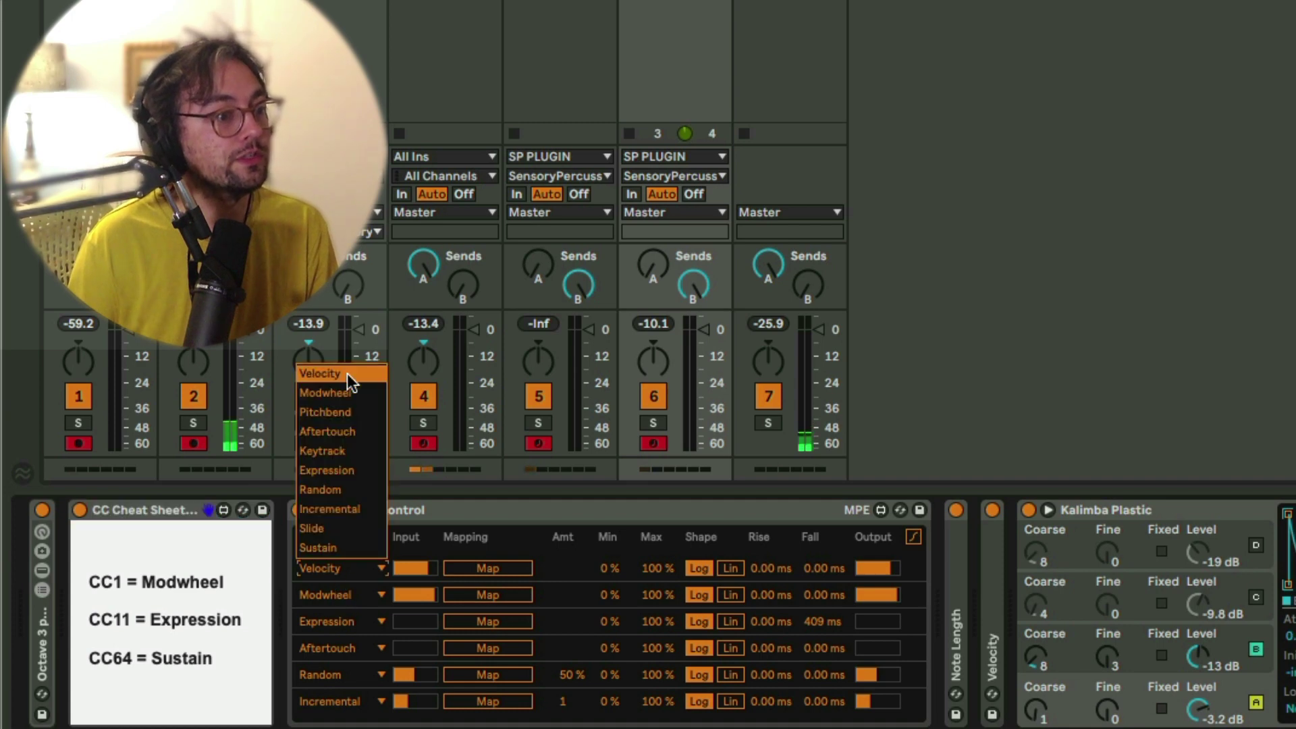
left_click(350, 391)
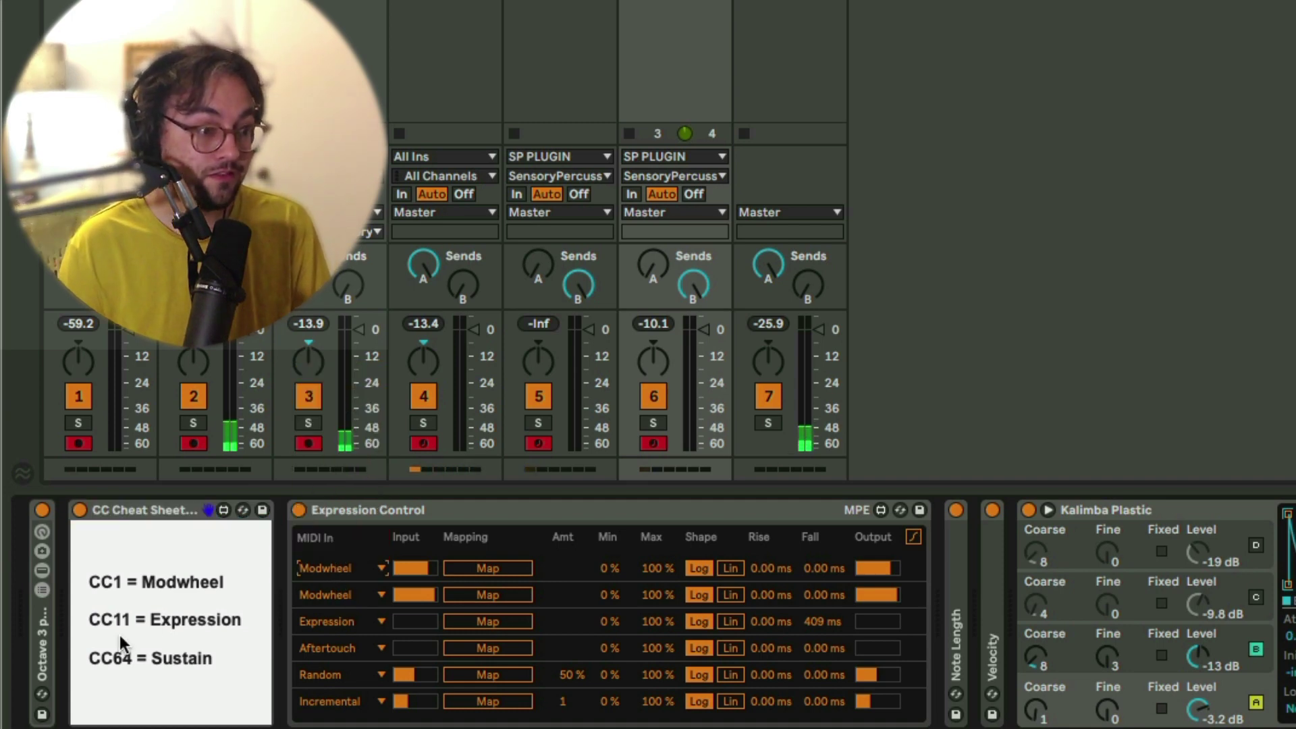
left_click(351, 597)
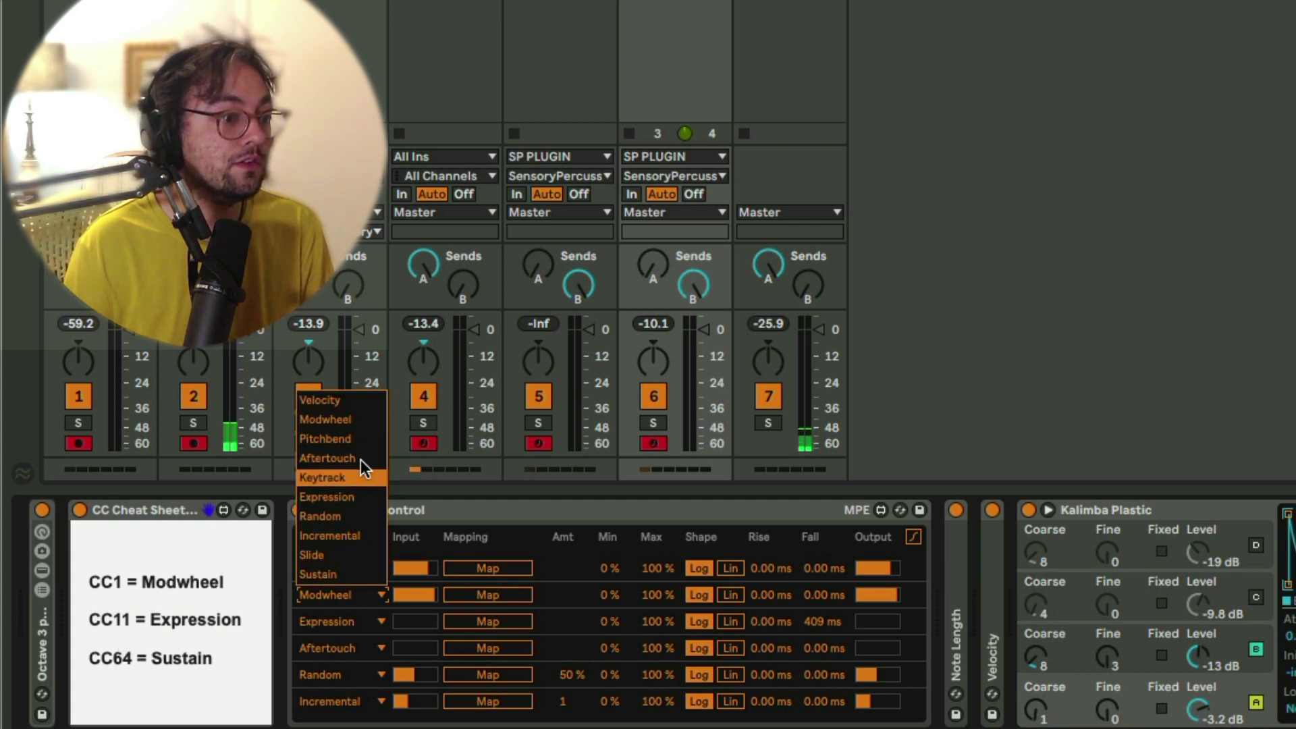
left_click(357, 496)
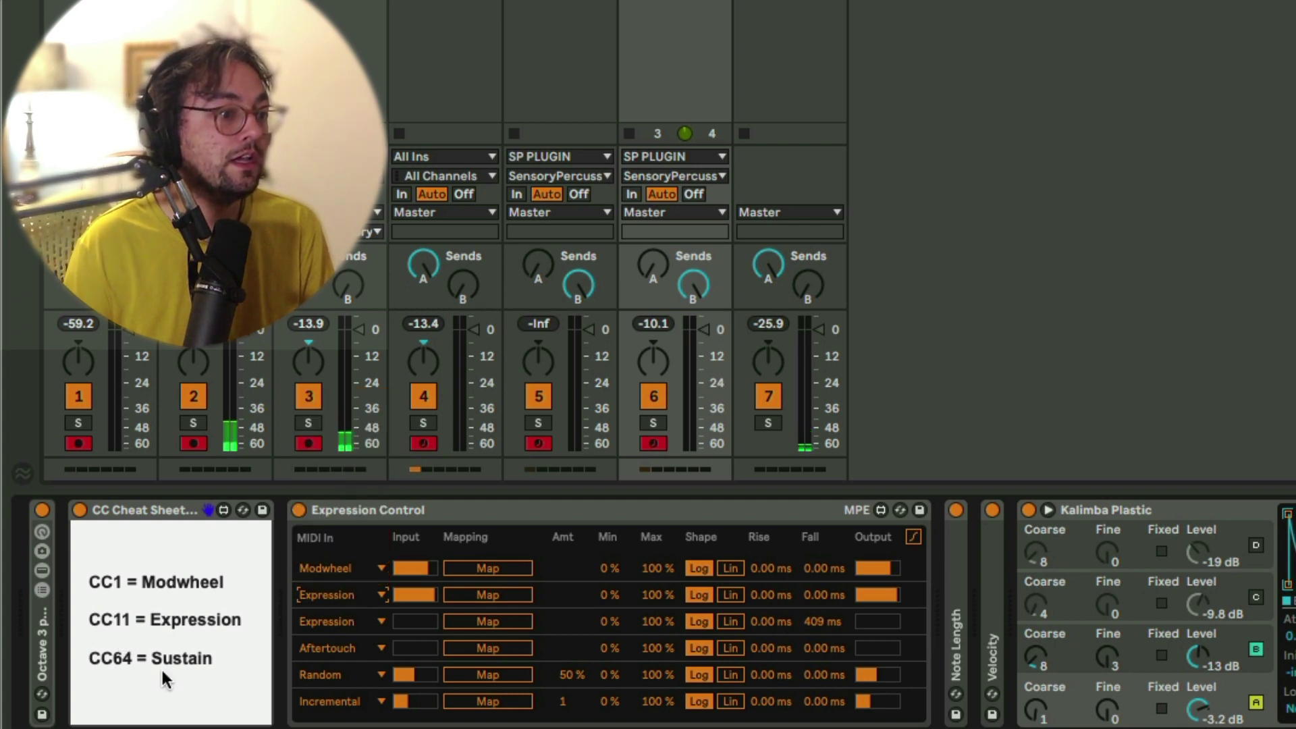
left_click(348, 622)
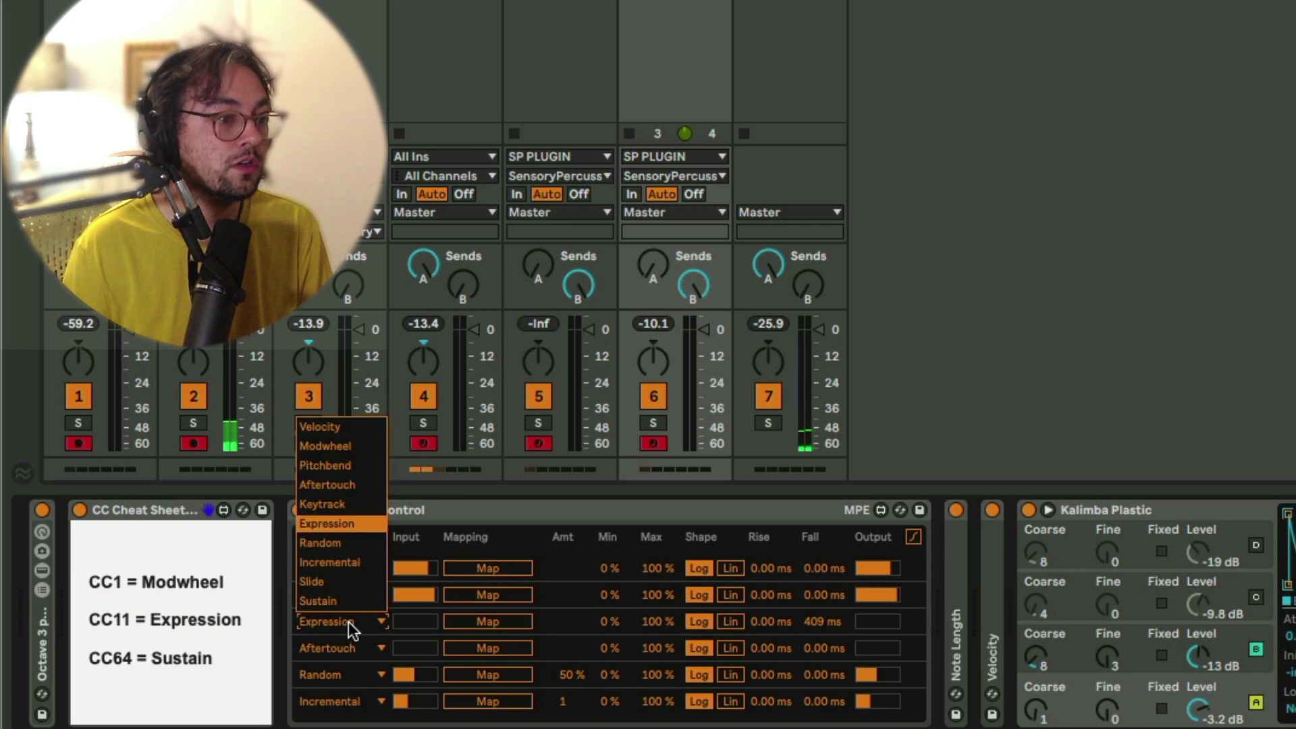
left_click(350, 602)
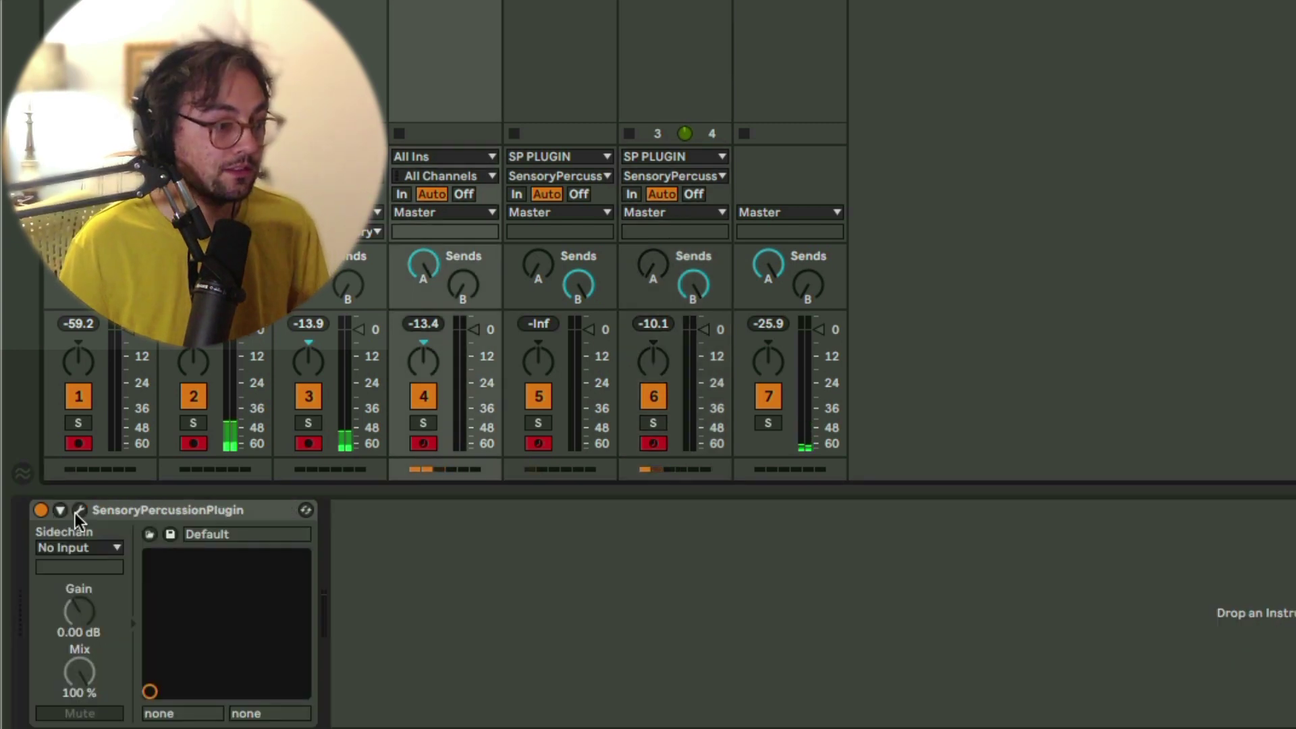
- Add two more MIDI CC outputs to drum 3 in Sensory Percussion, numbered 11 and 64
left_click(75, 512)
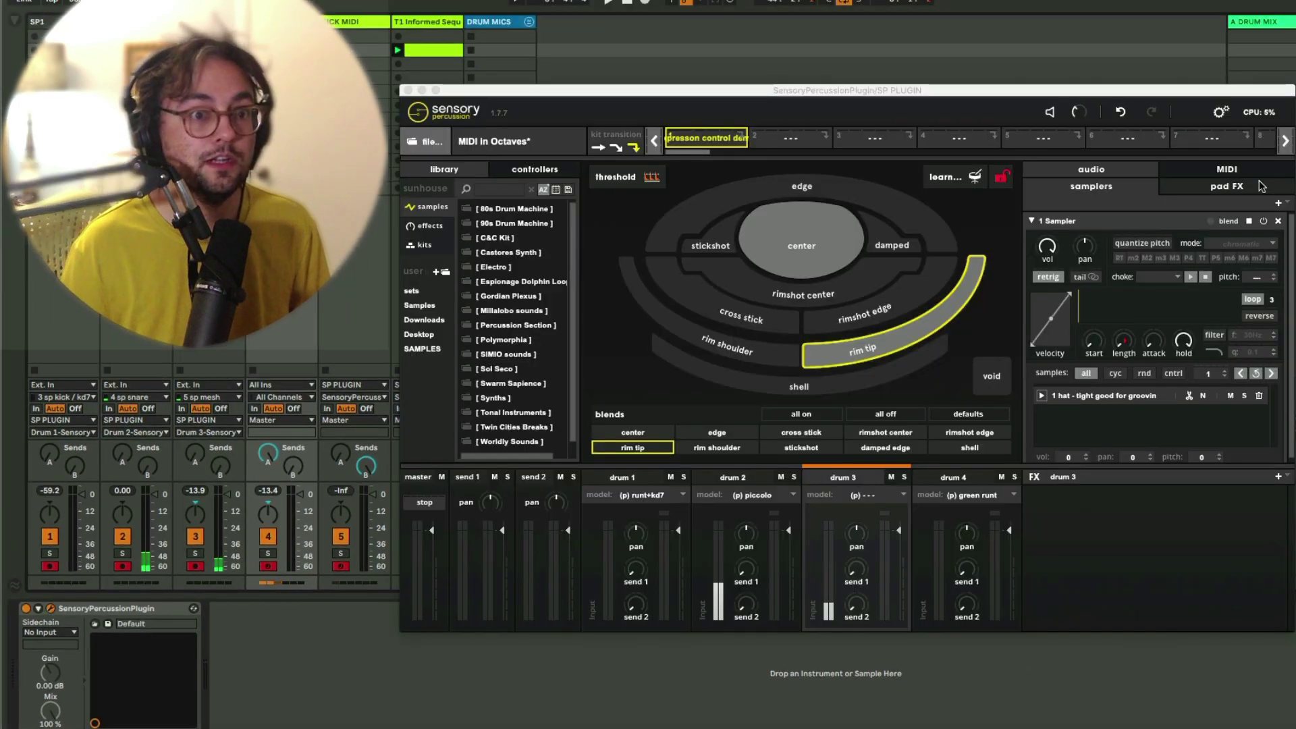
left_click(1242, 174)
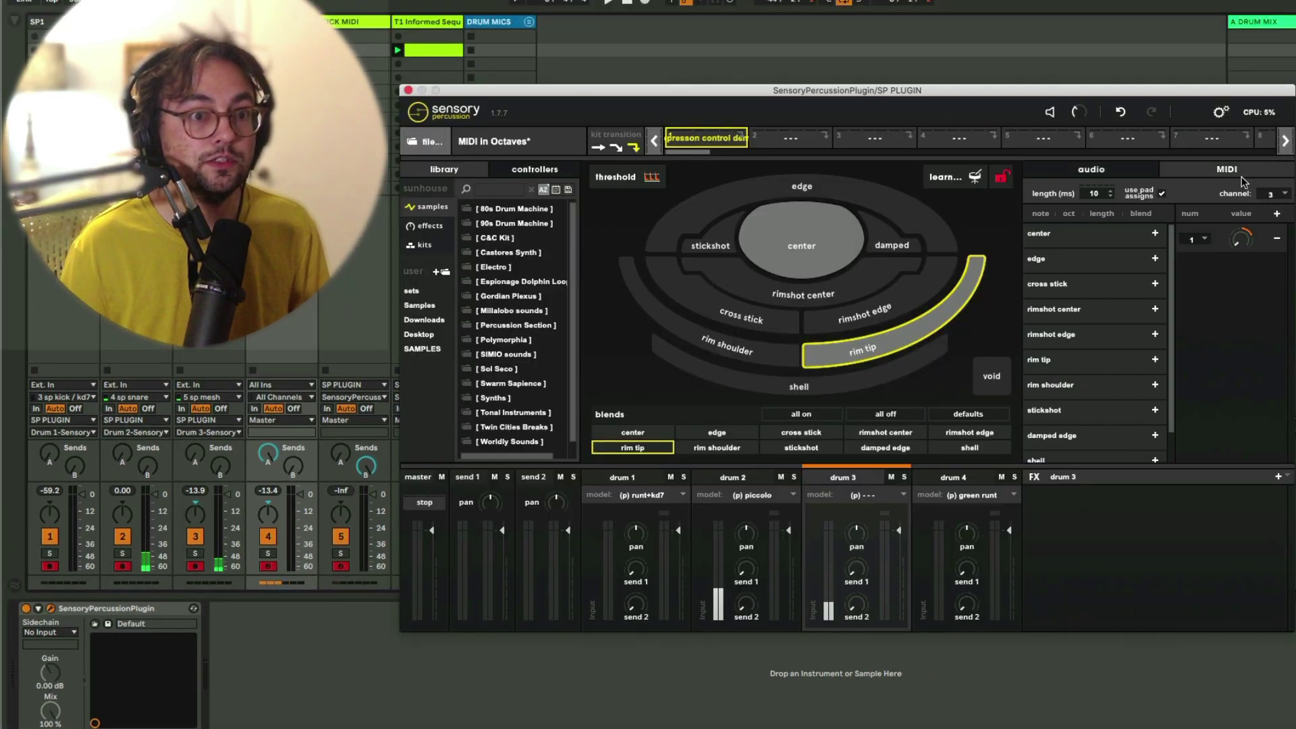
left_click(1277, 215)
left_click(1276, 214)
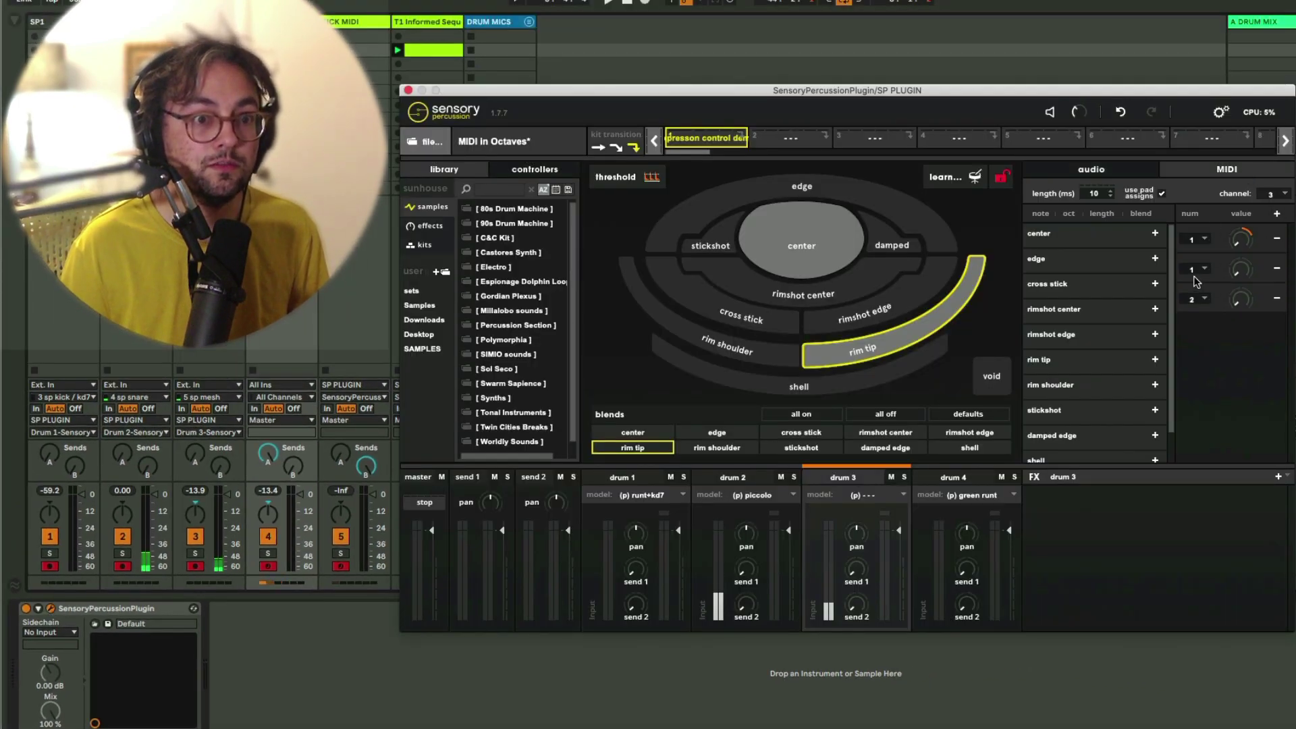
left_click(1198, 269)
left_click(1220, 440)
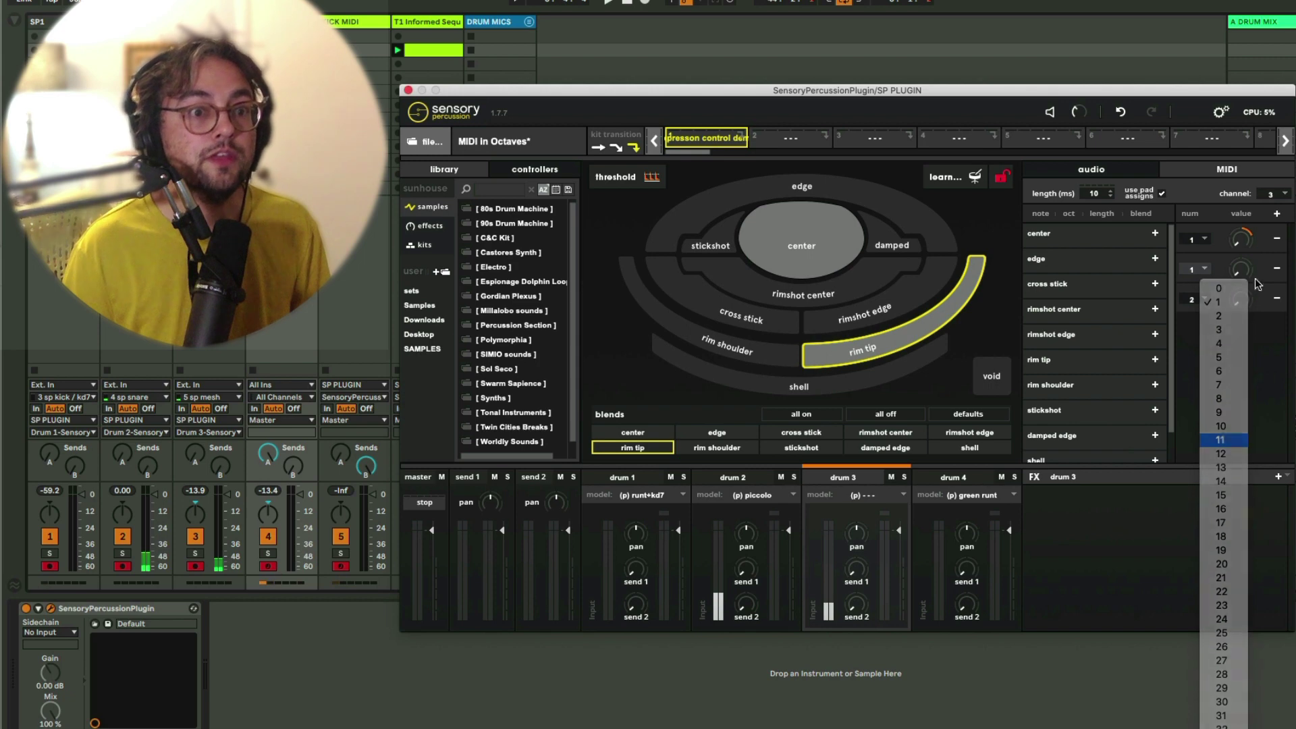
left_click(1198, 302)
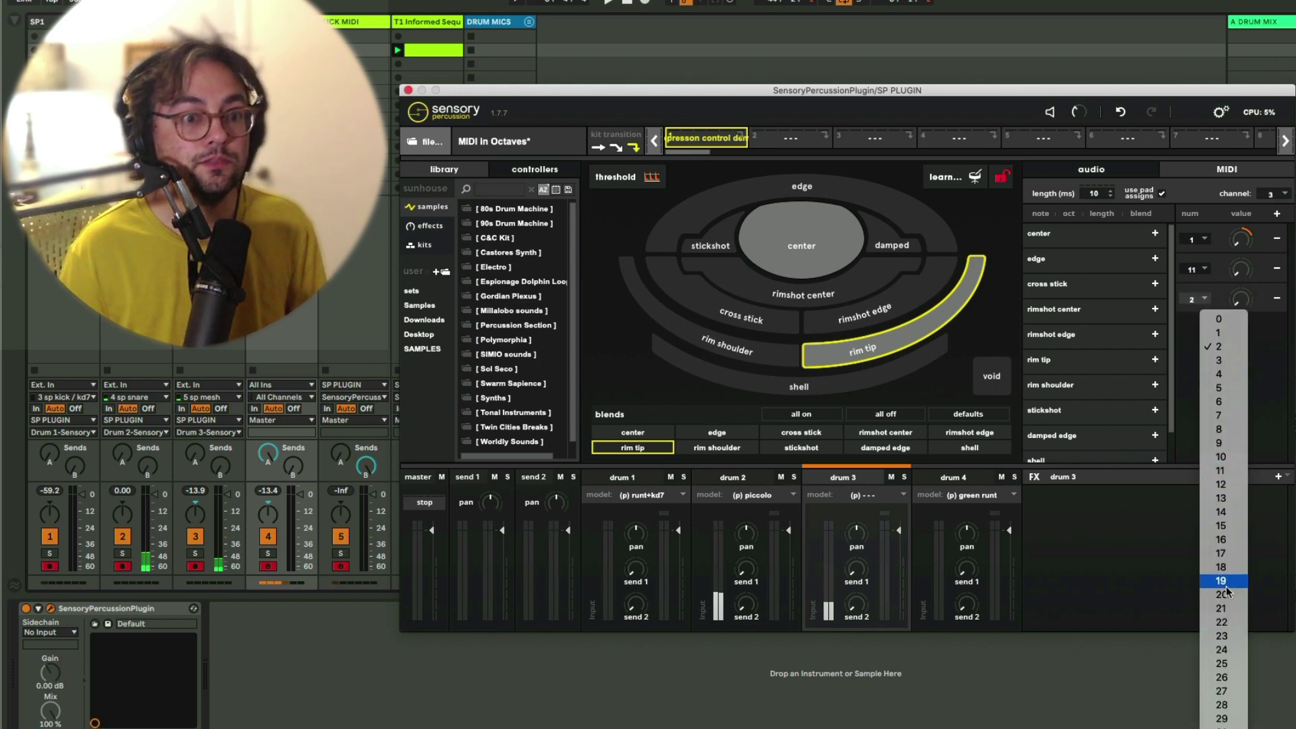
scroll(1240, 677, "down", 2)
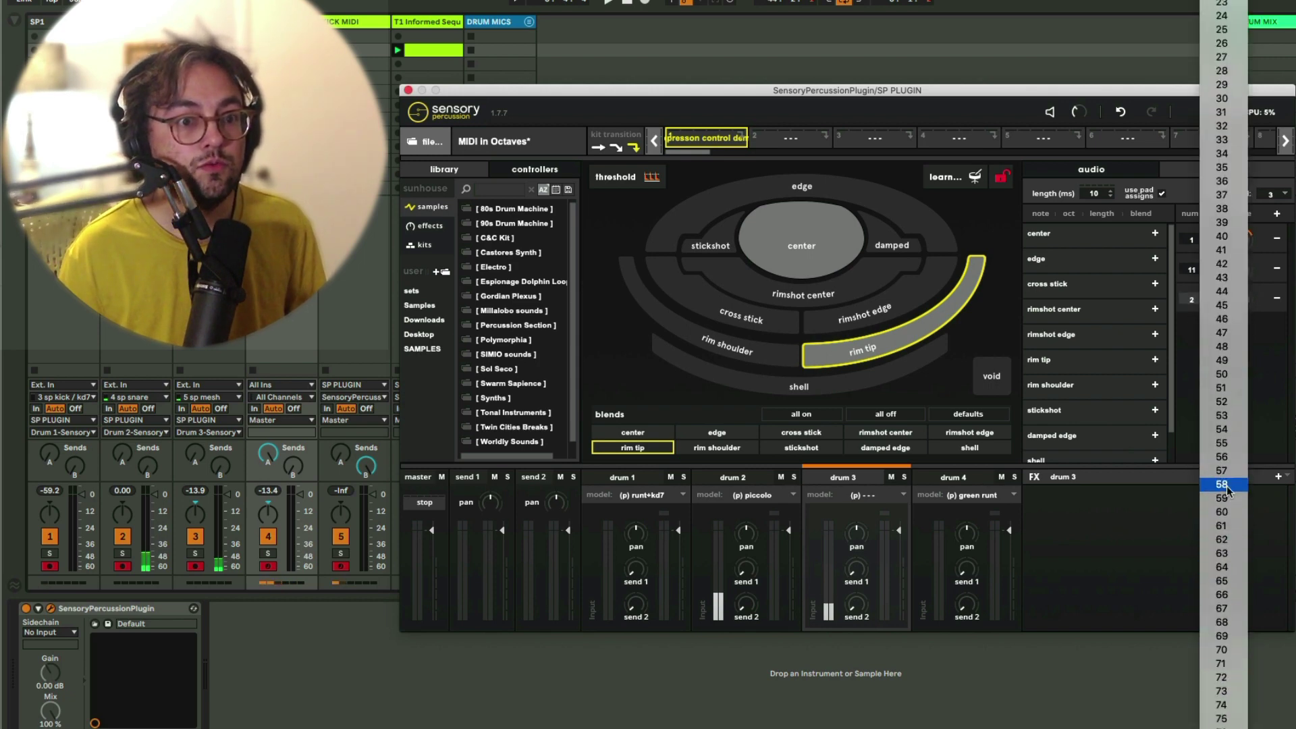
left_click(1234, 568)
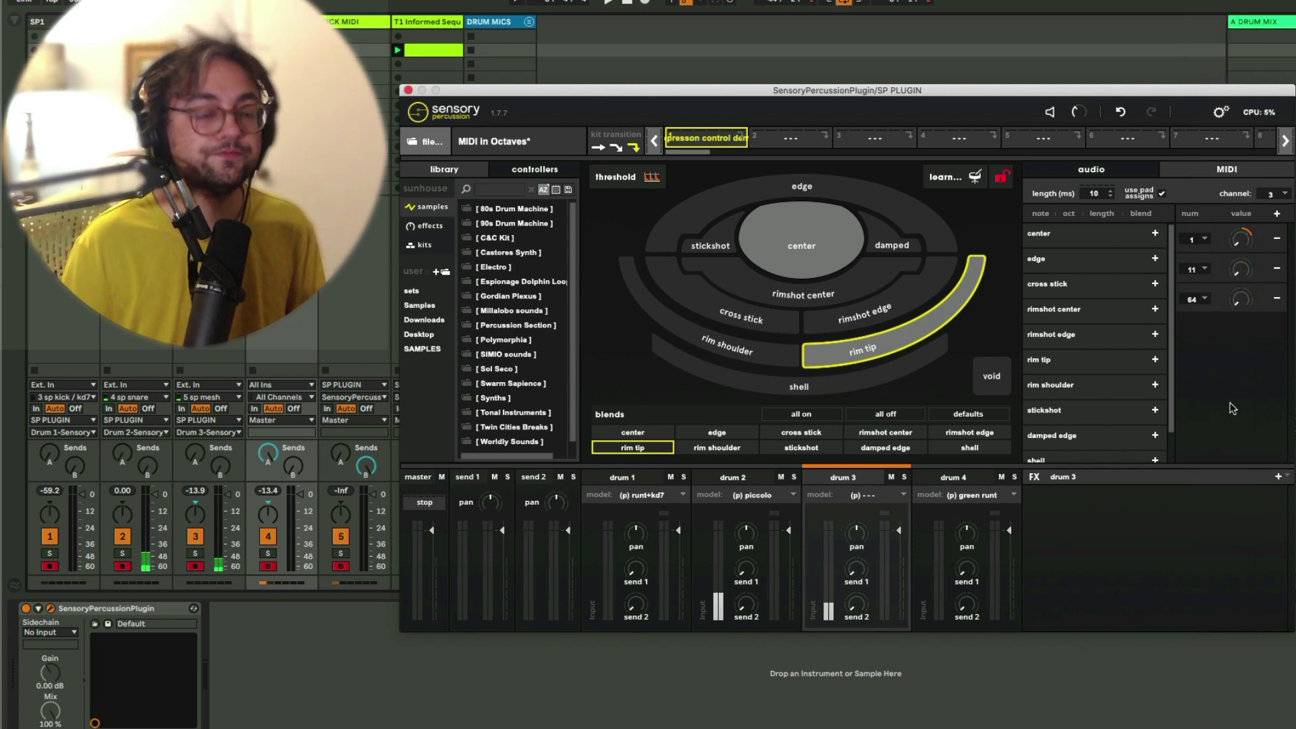
left_click(525, 174)
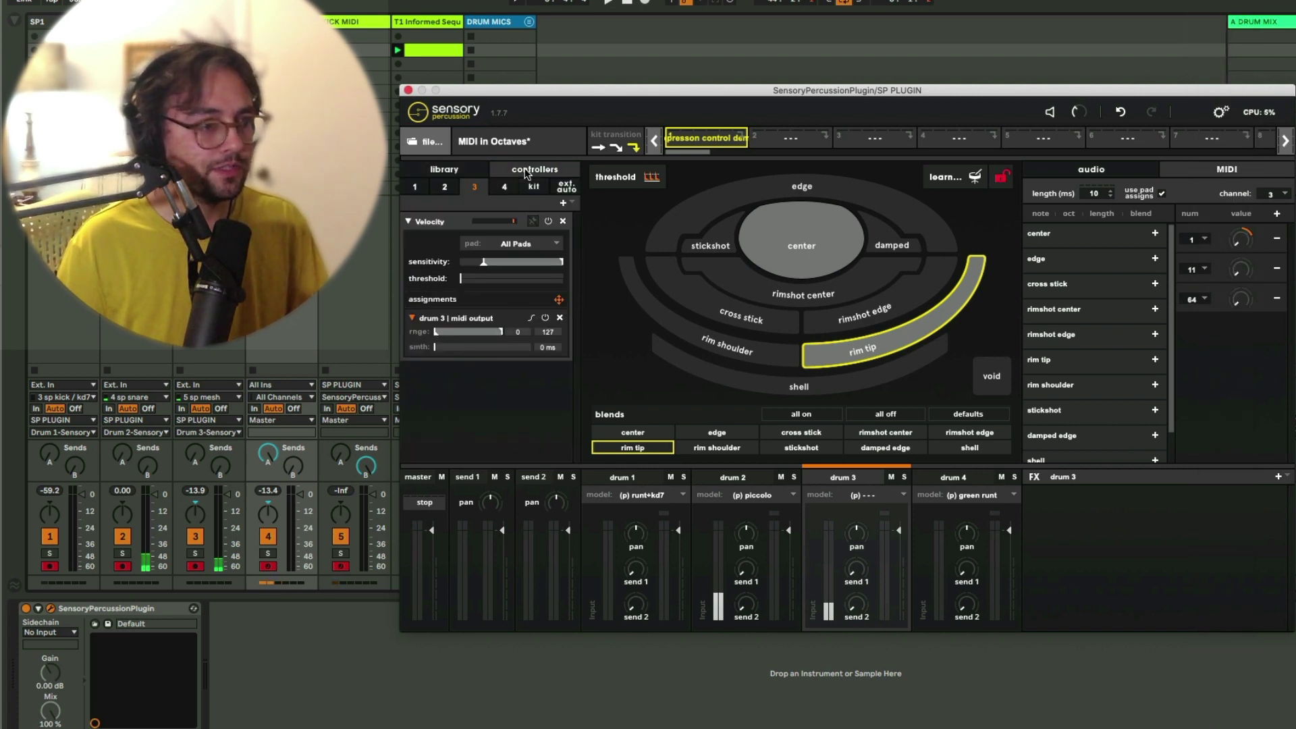
left_click(408, 91)
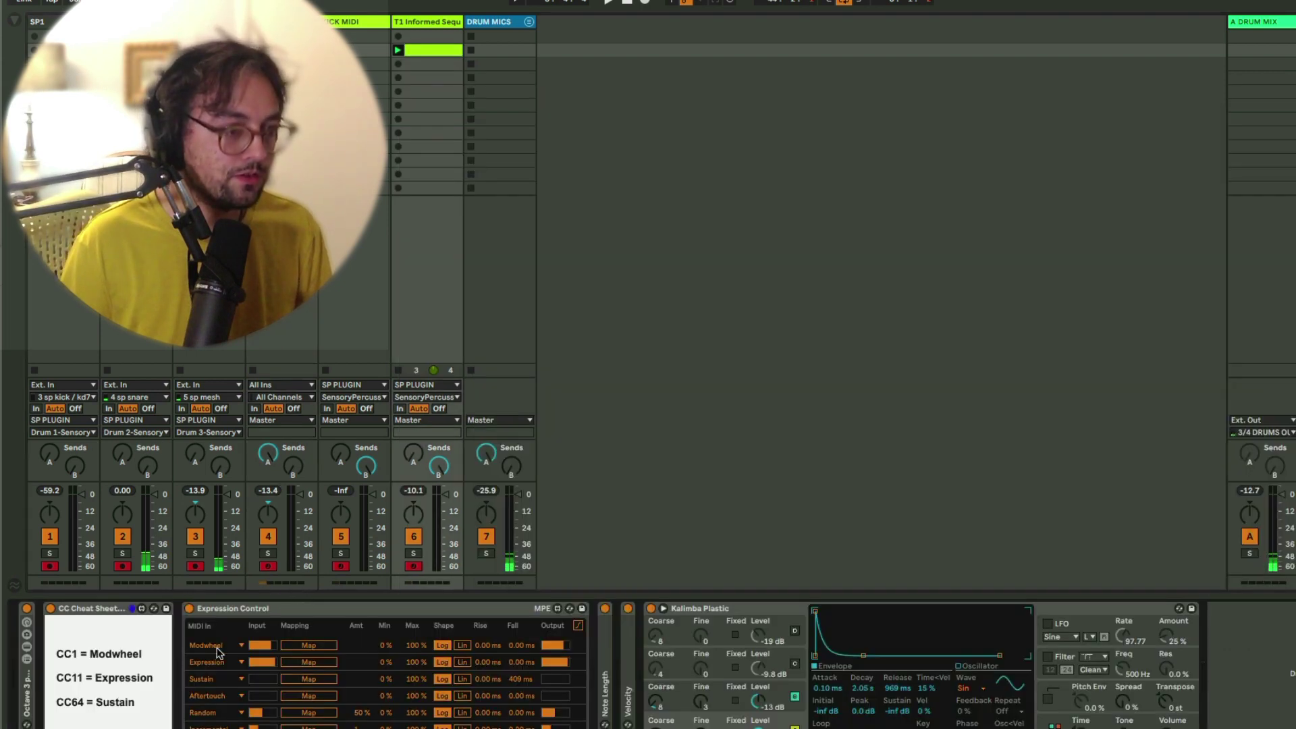
- Map the Modwheel row to Kalimba Plastic's envelope decay, with a 32–76 % range, 7.87 ms rise and 23.6 ms fall
left_click(321, 646)
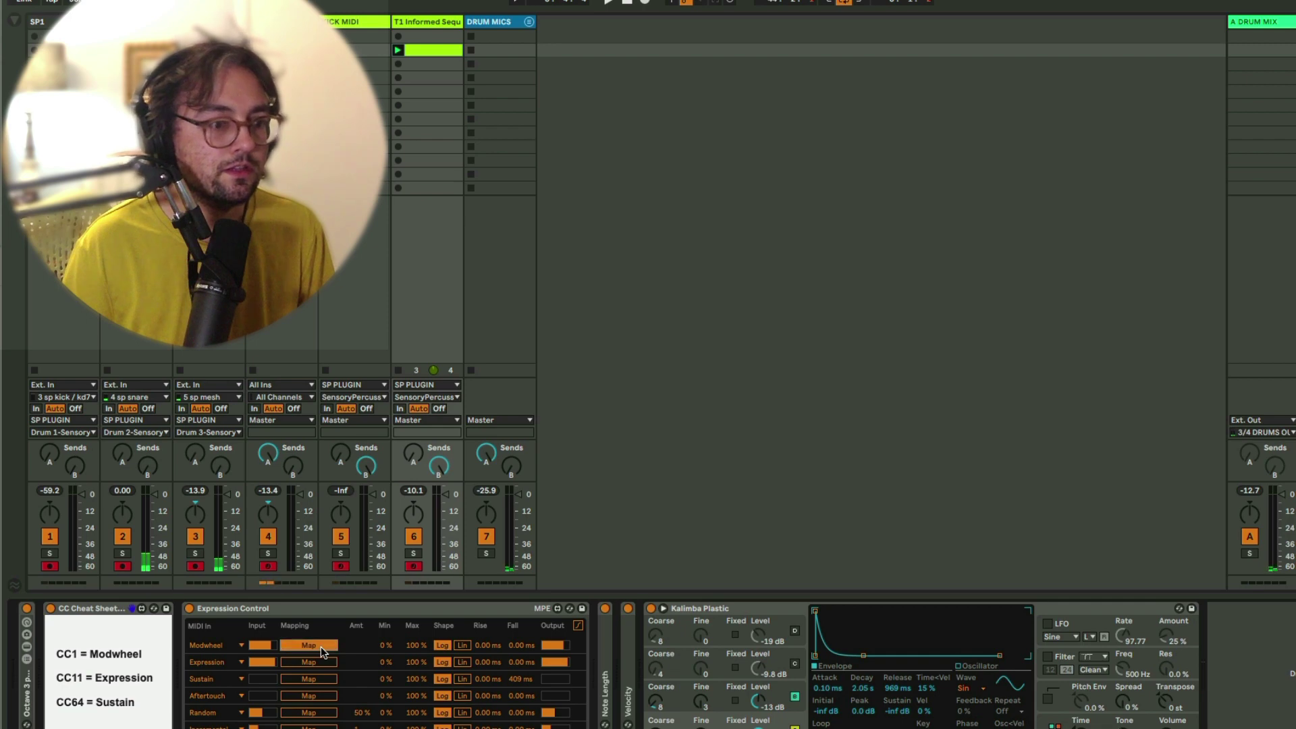
left_click(861, 691)
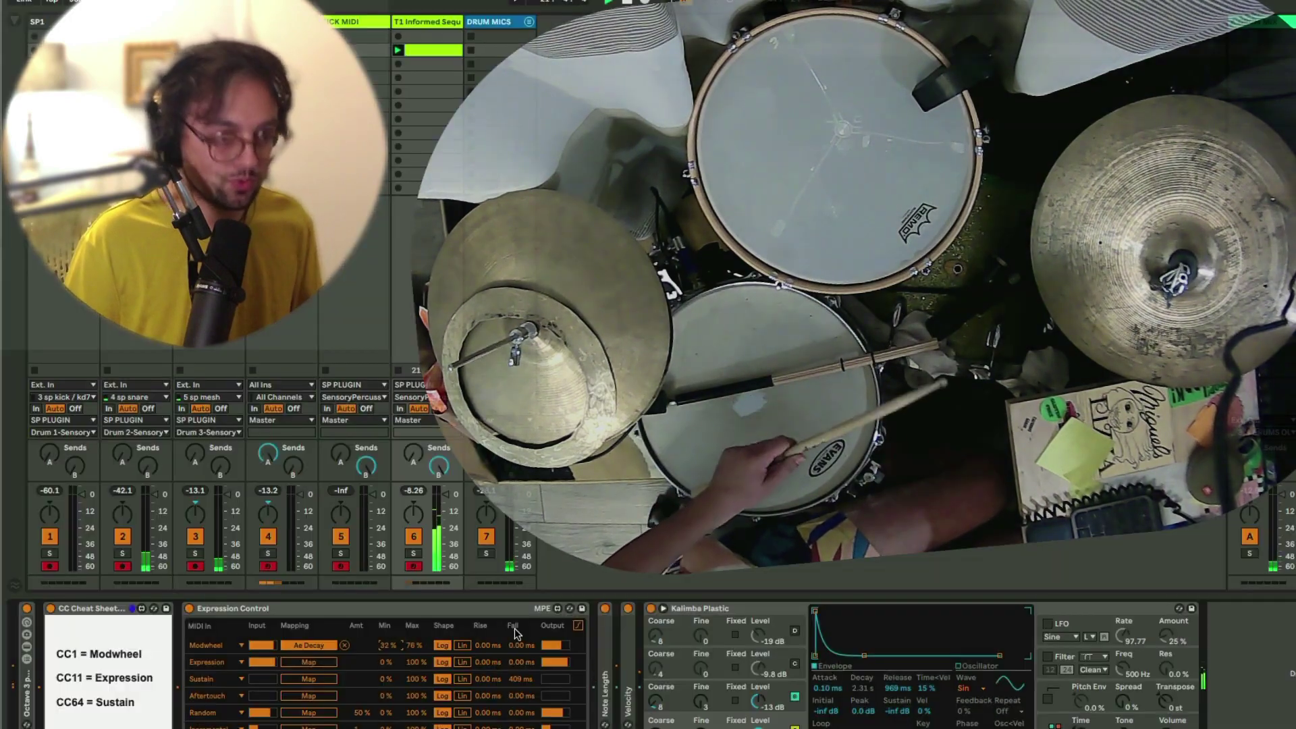
left_click_drag(513, 641, 484, 627)
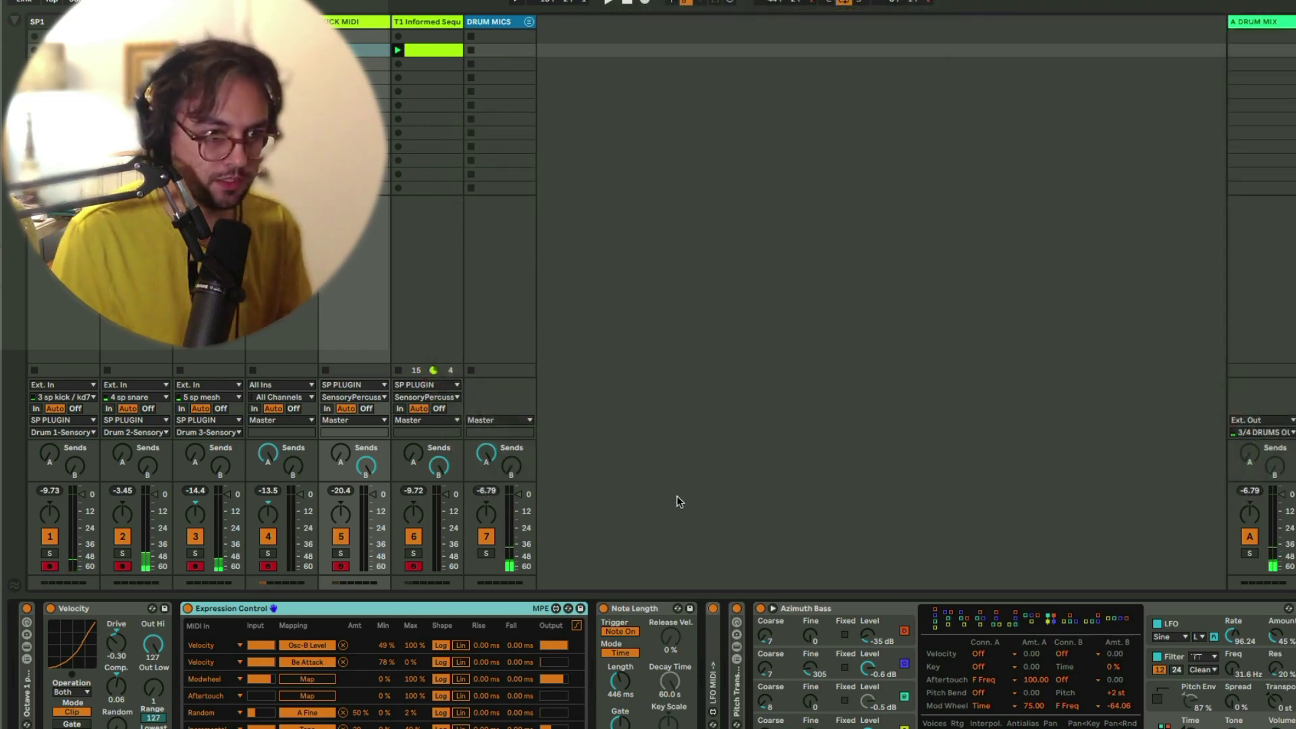
- Reopen Sensory Percussion and assign the kit's Speed controller for all pads to the value of drum 3's CC 11 output
left_click(270, 582)
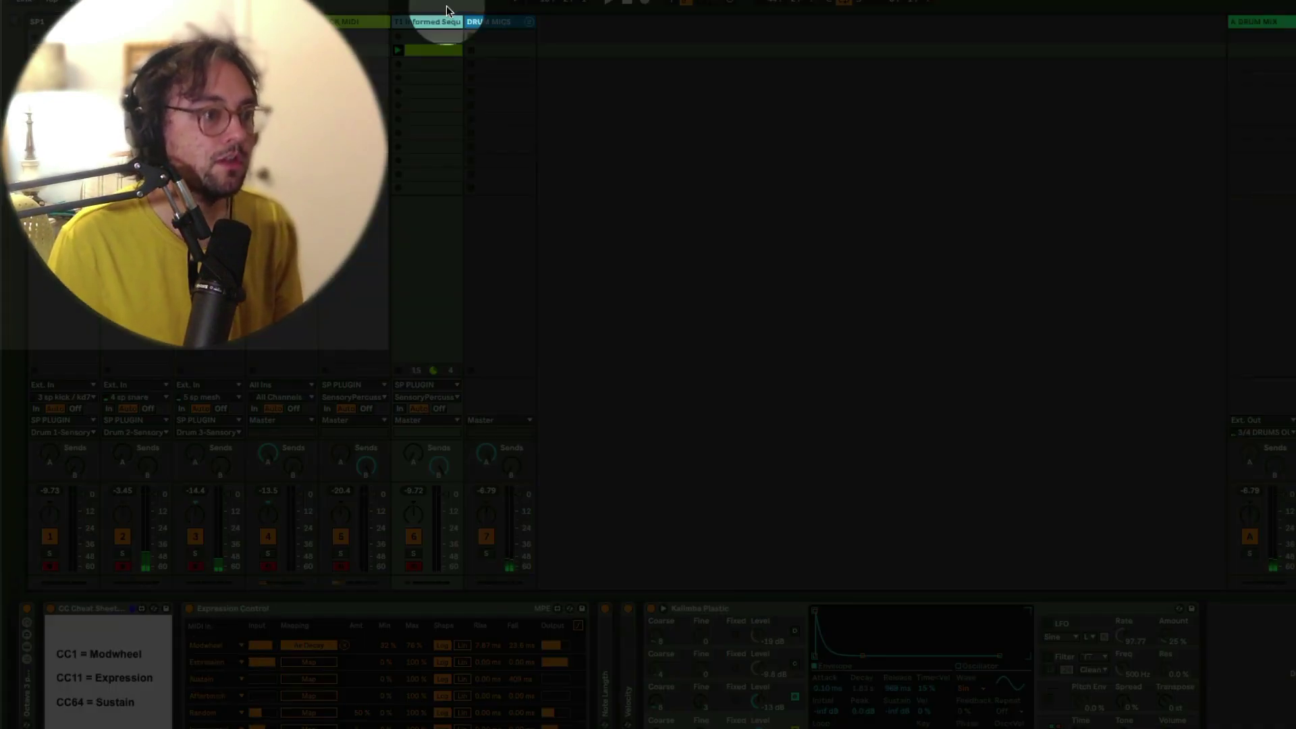
left_click(119, 513)
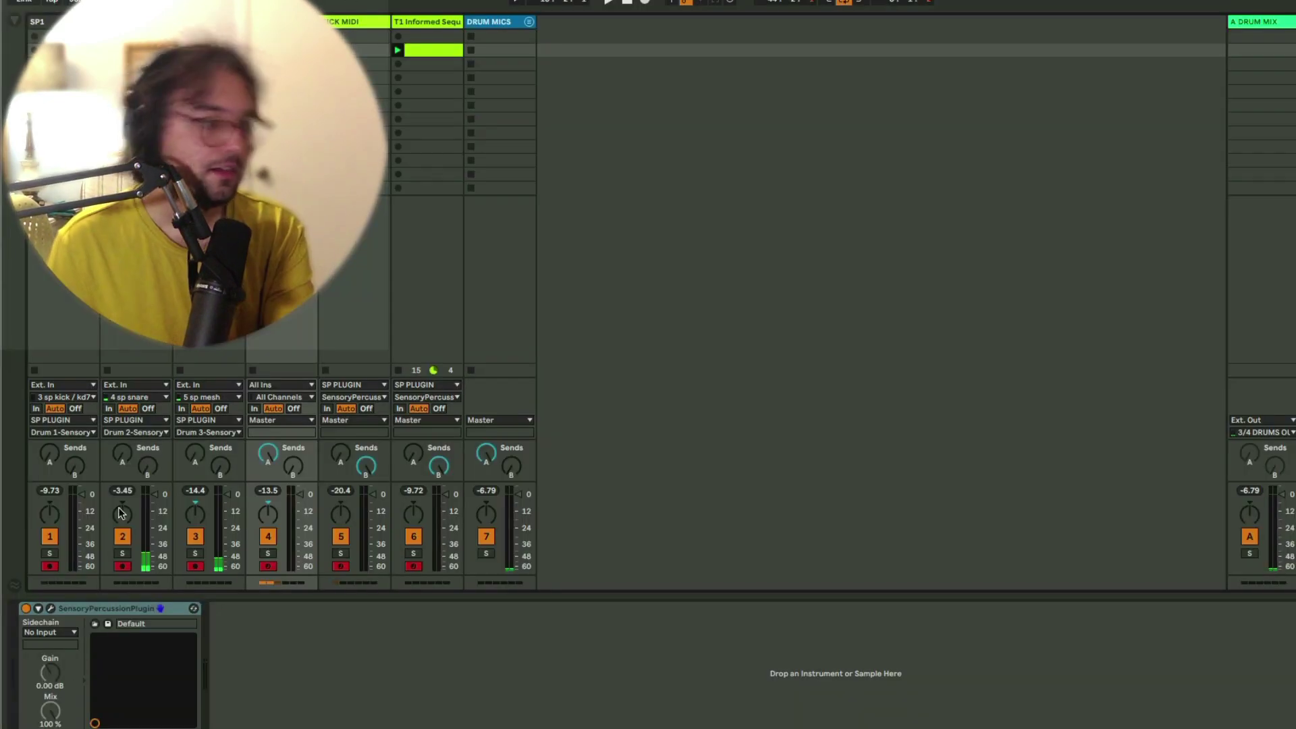
left_click(51, 609)
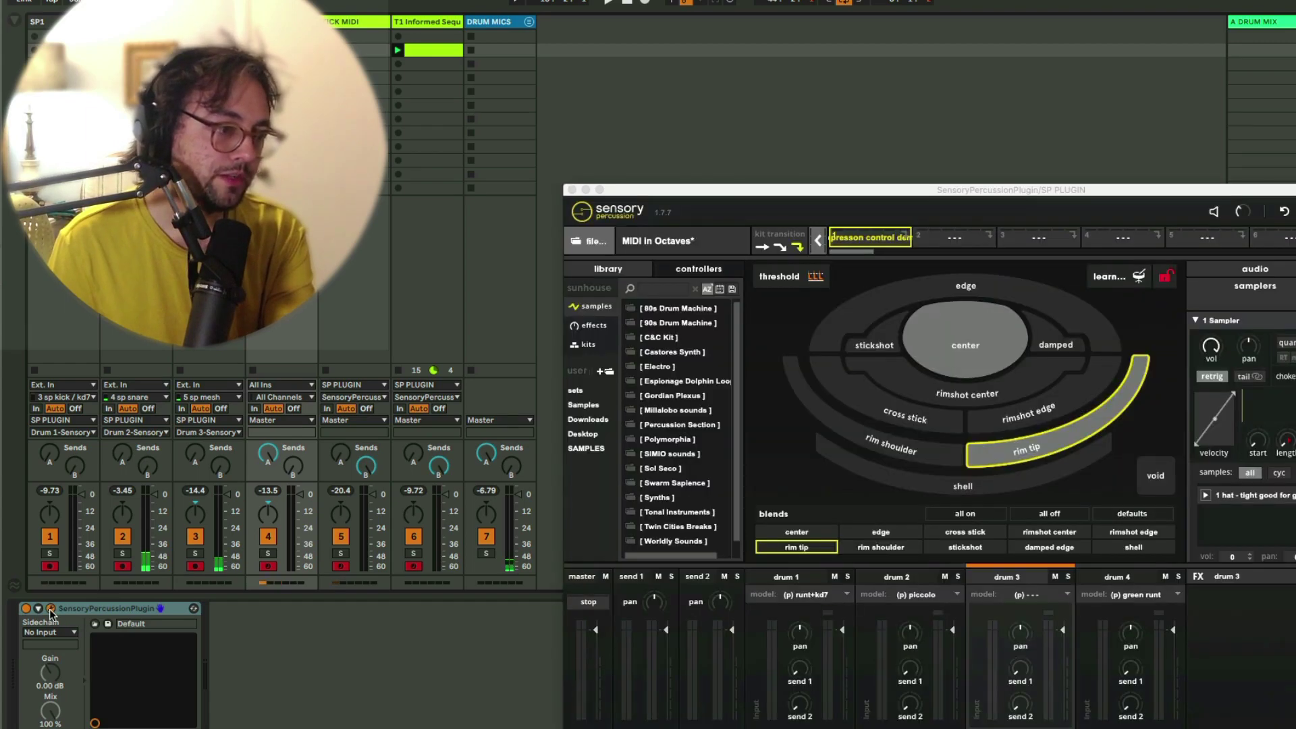
left_click_drag(1182, 194, 976, 113)
left_click(1184, 188)
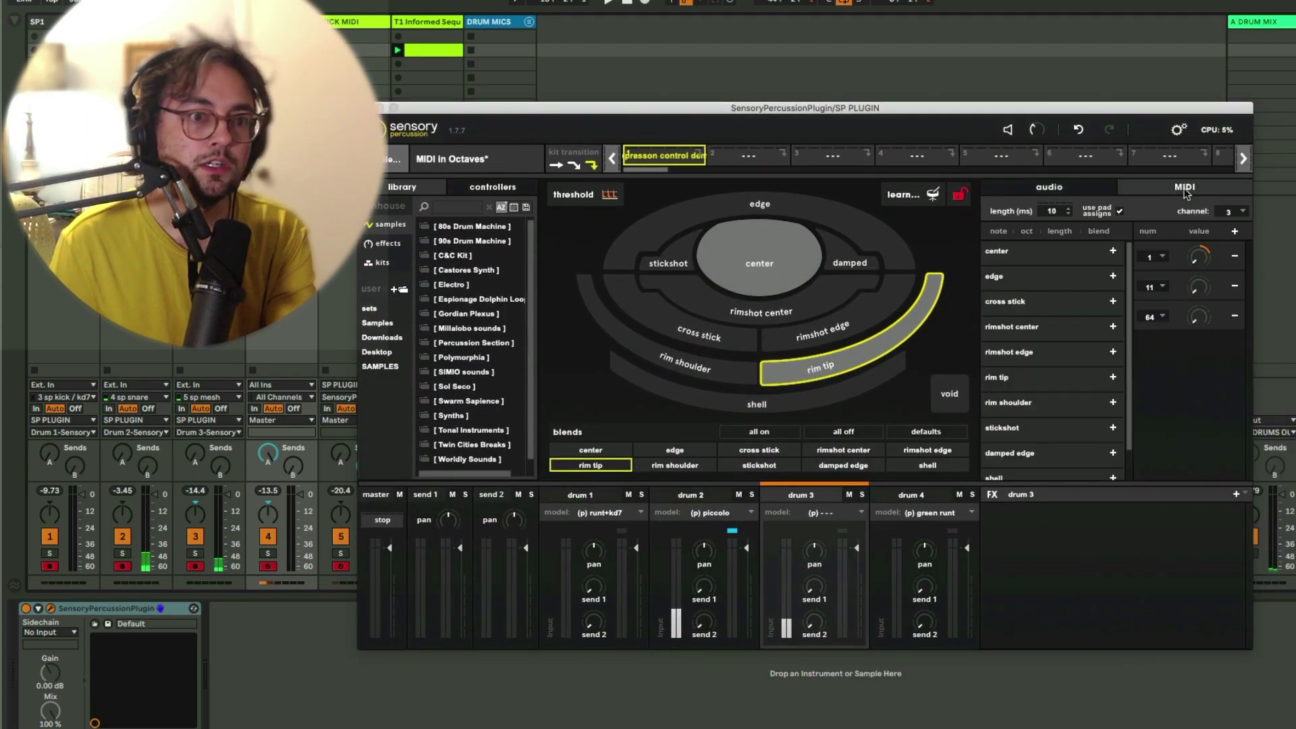
left_click(474, 188)
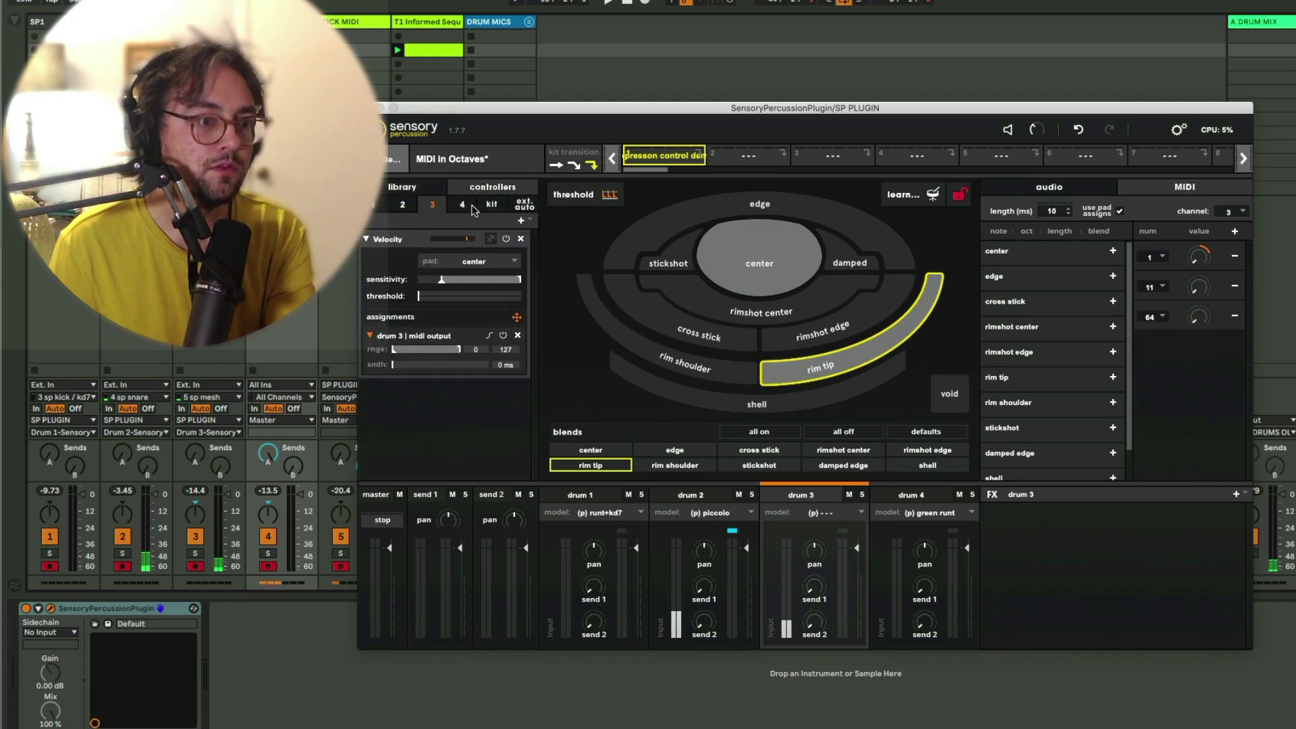
left_click(490, 205)
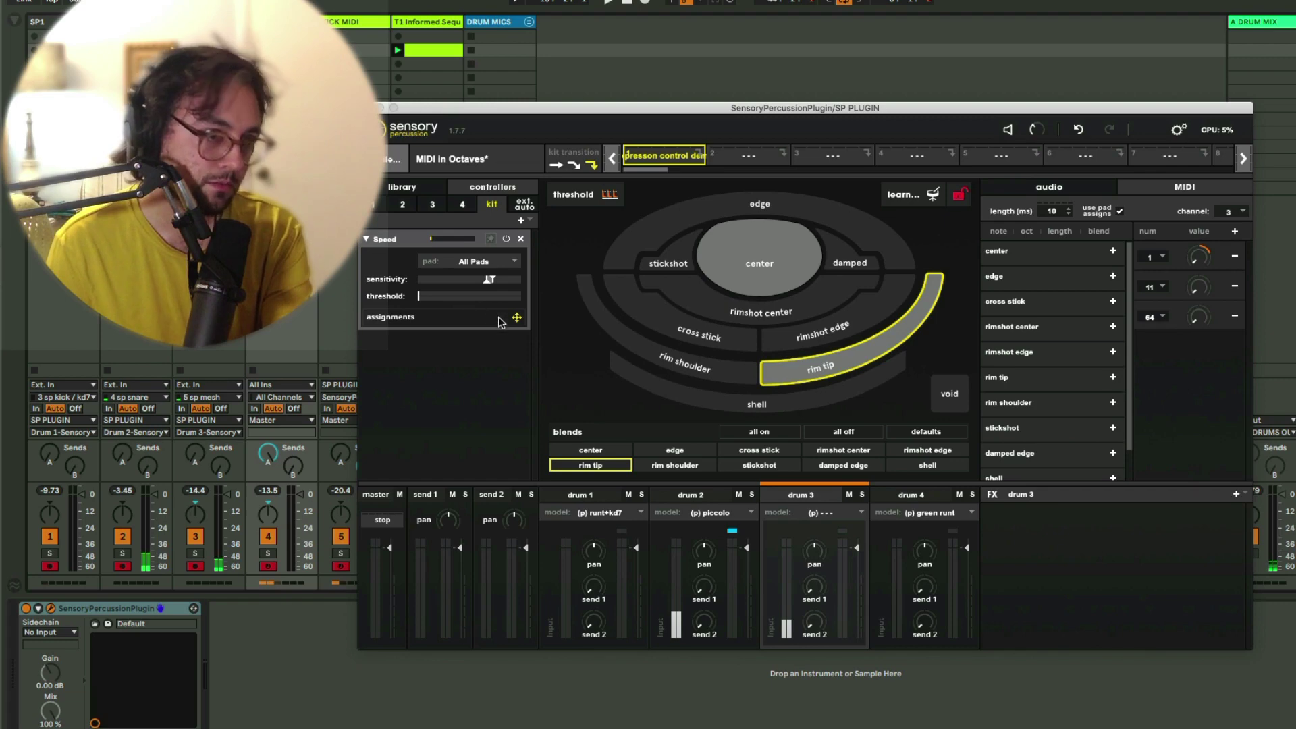
left_click_drag(517, 320, 754, 319)
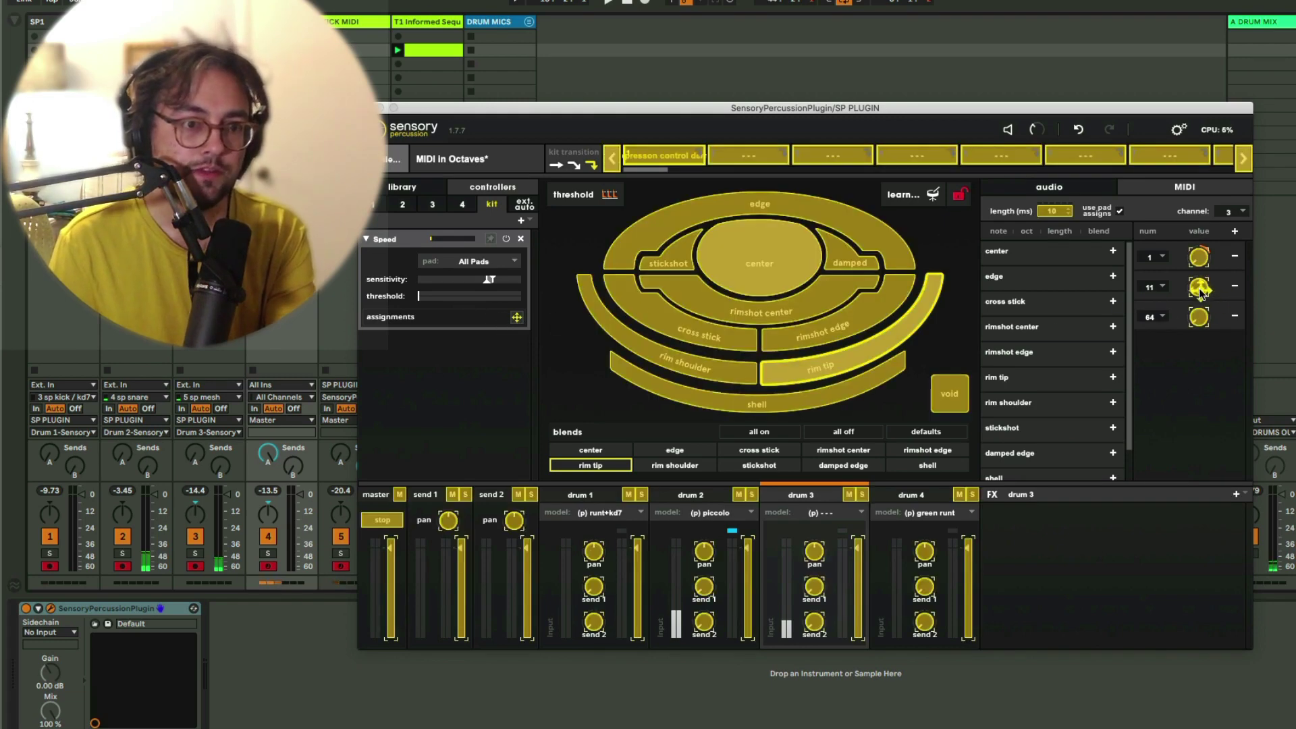
left_click_drag(1199, 290, 1199, 290)
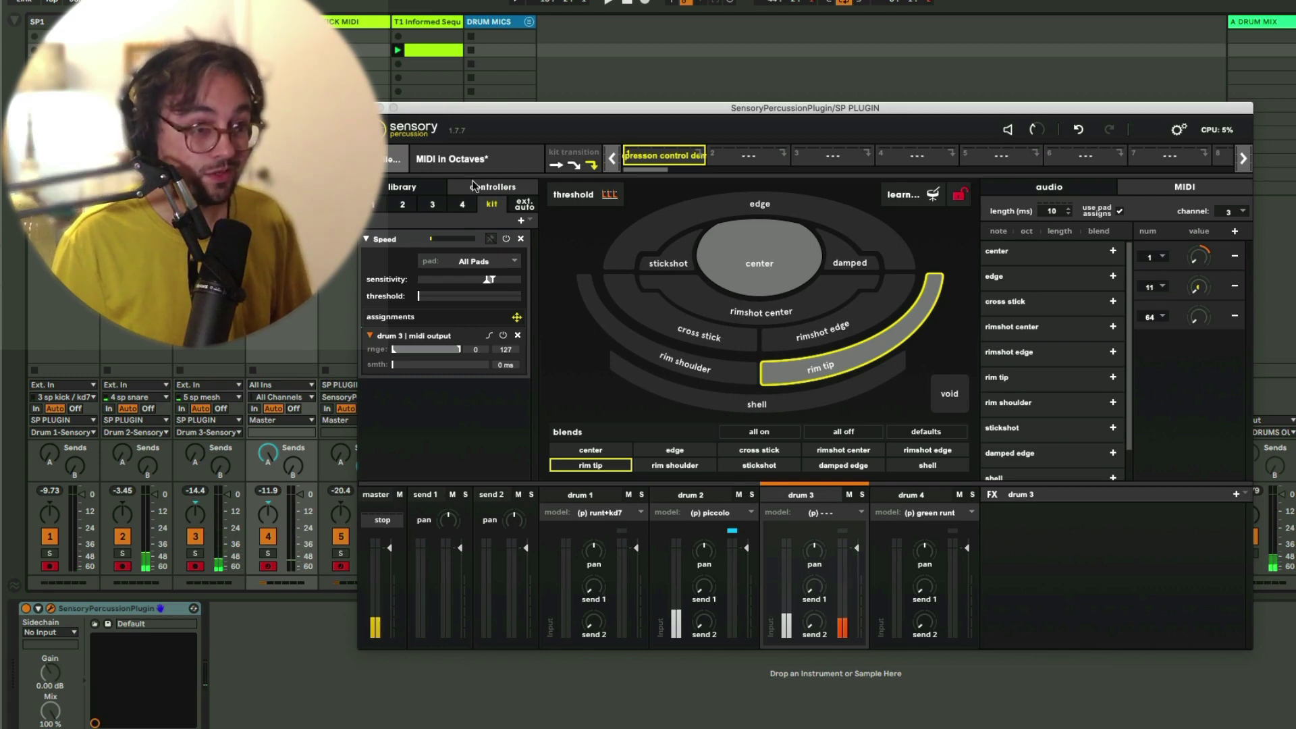
key("super+alt+p")
- On the T1 Informed Sequ track, set the Expression row's fall to 409 ms and map it to Kalimba Plastic's envelope attack
left_click(423, 25)
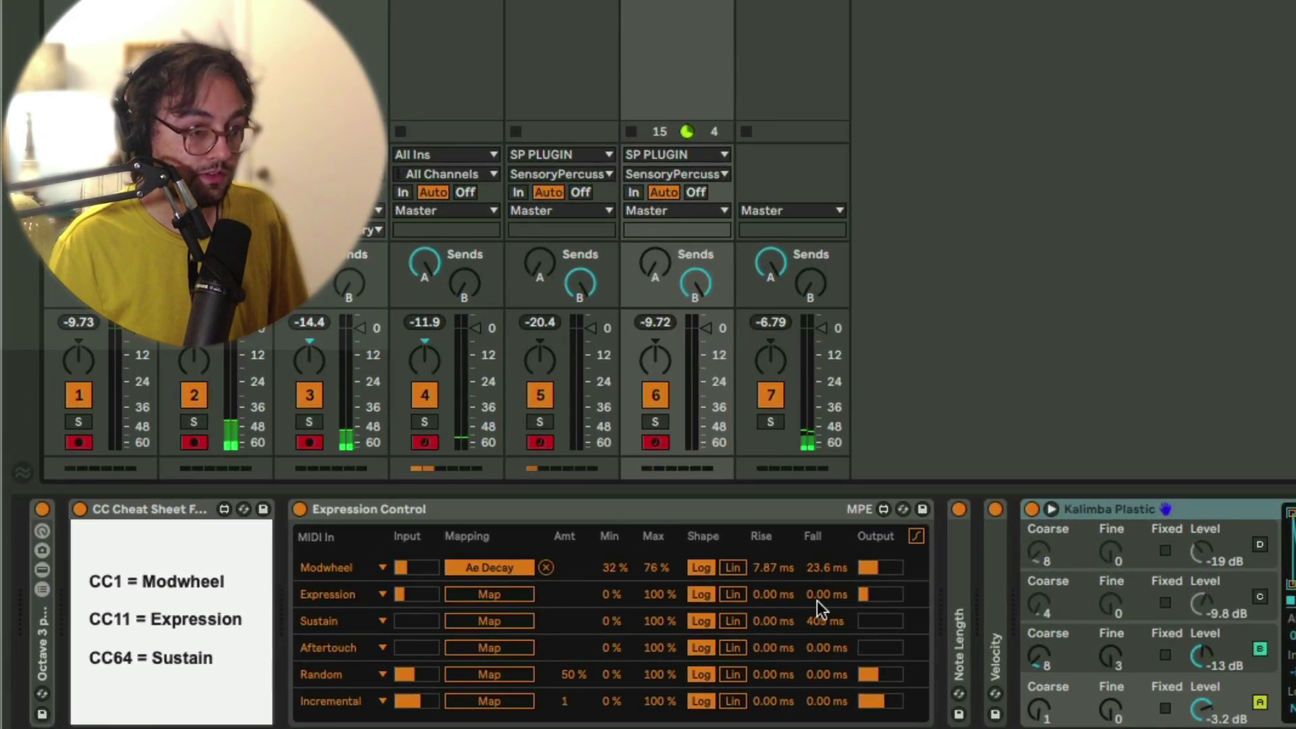
left_click_drag(819, 595, 819, 574)
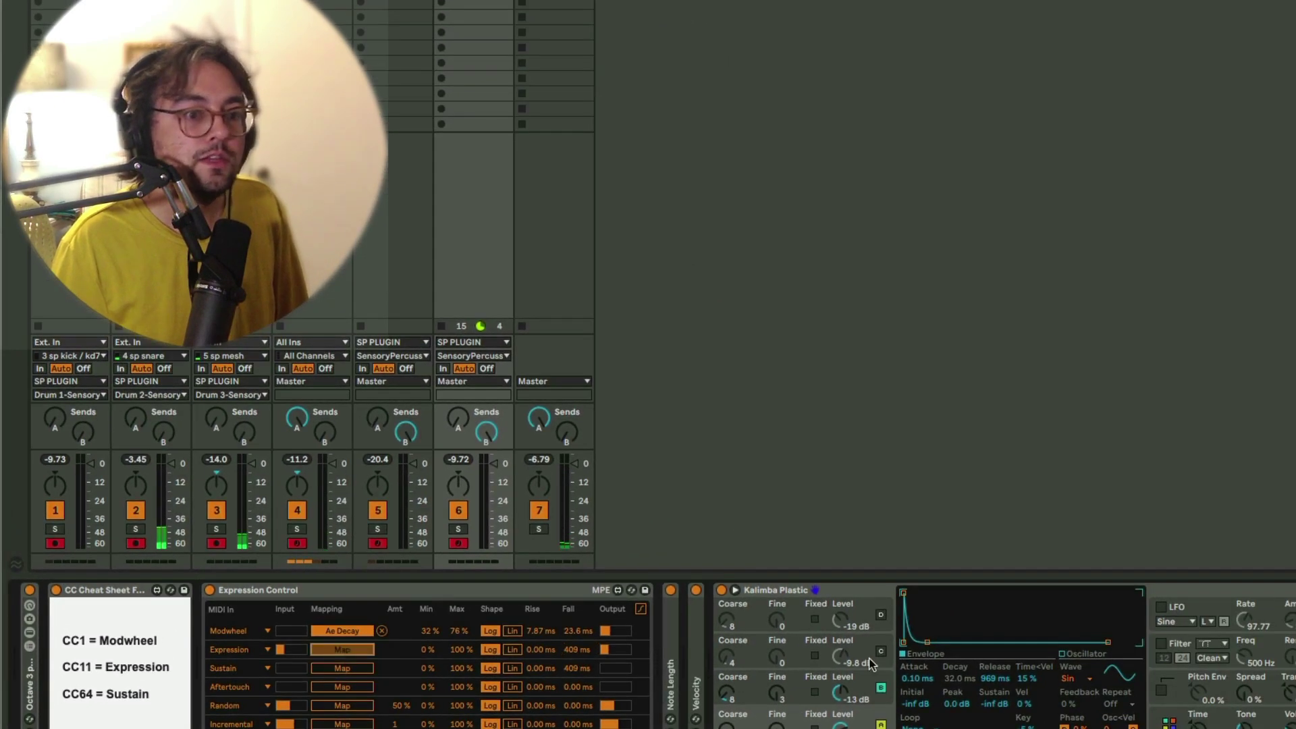
left_click(907, 680)
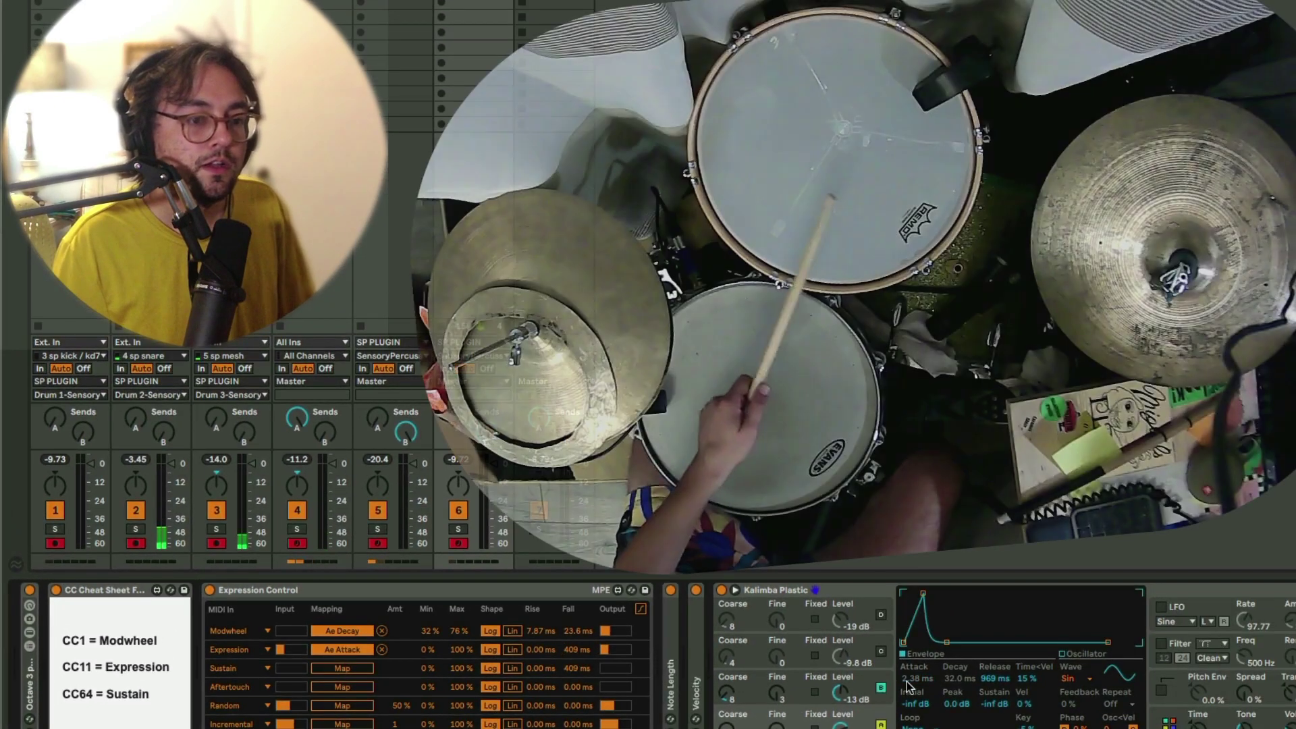